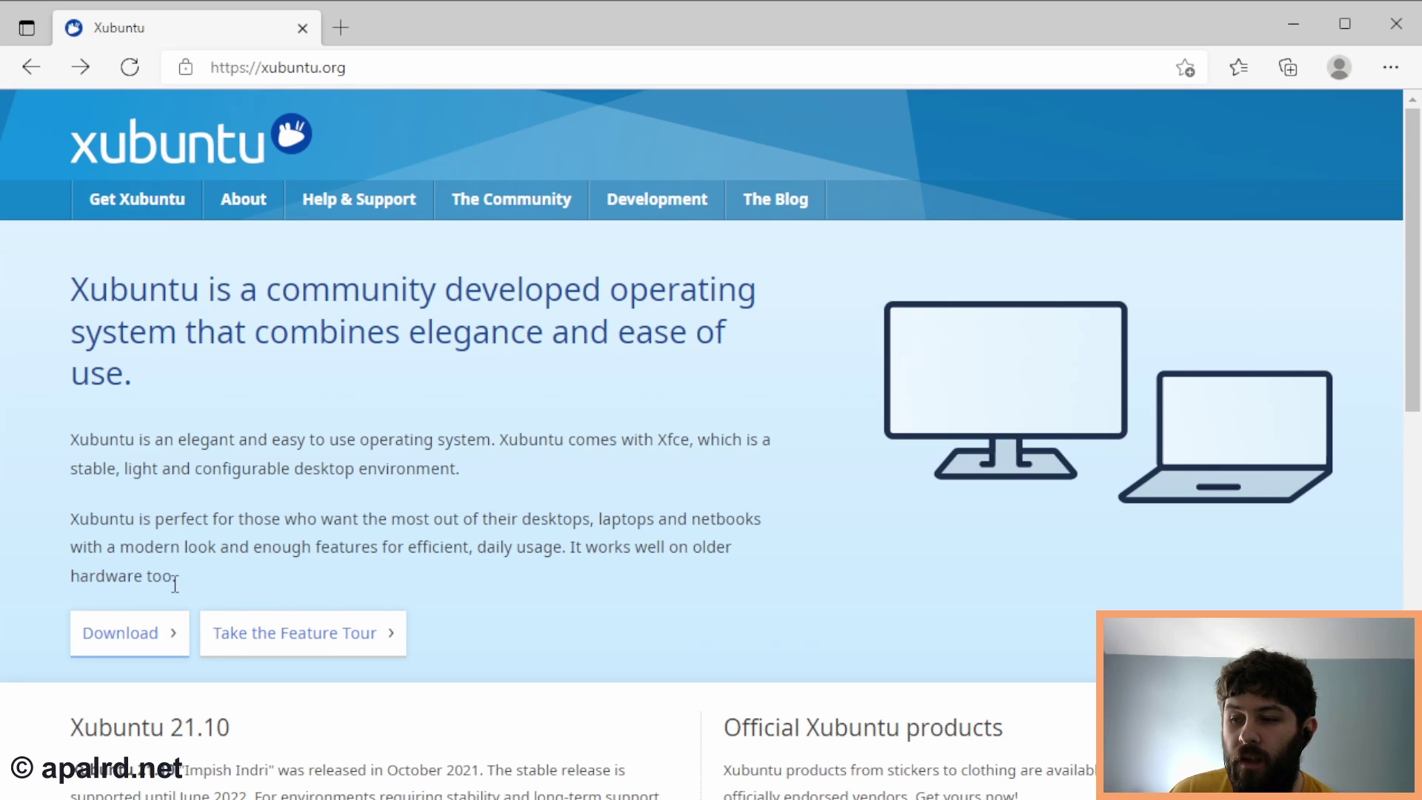
- Download xubuntu-20.04.4-desktop-amd64.iso from xubuntu.org via the United States mirror
{"action": "left_click", "coordinate": [166, 637]}
{"action": "scroll", "coordinate": [381, 591], "scroll_direction": "down", "scroll_amount": 2}
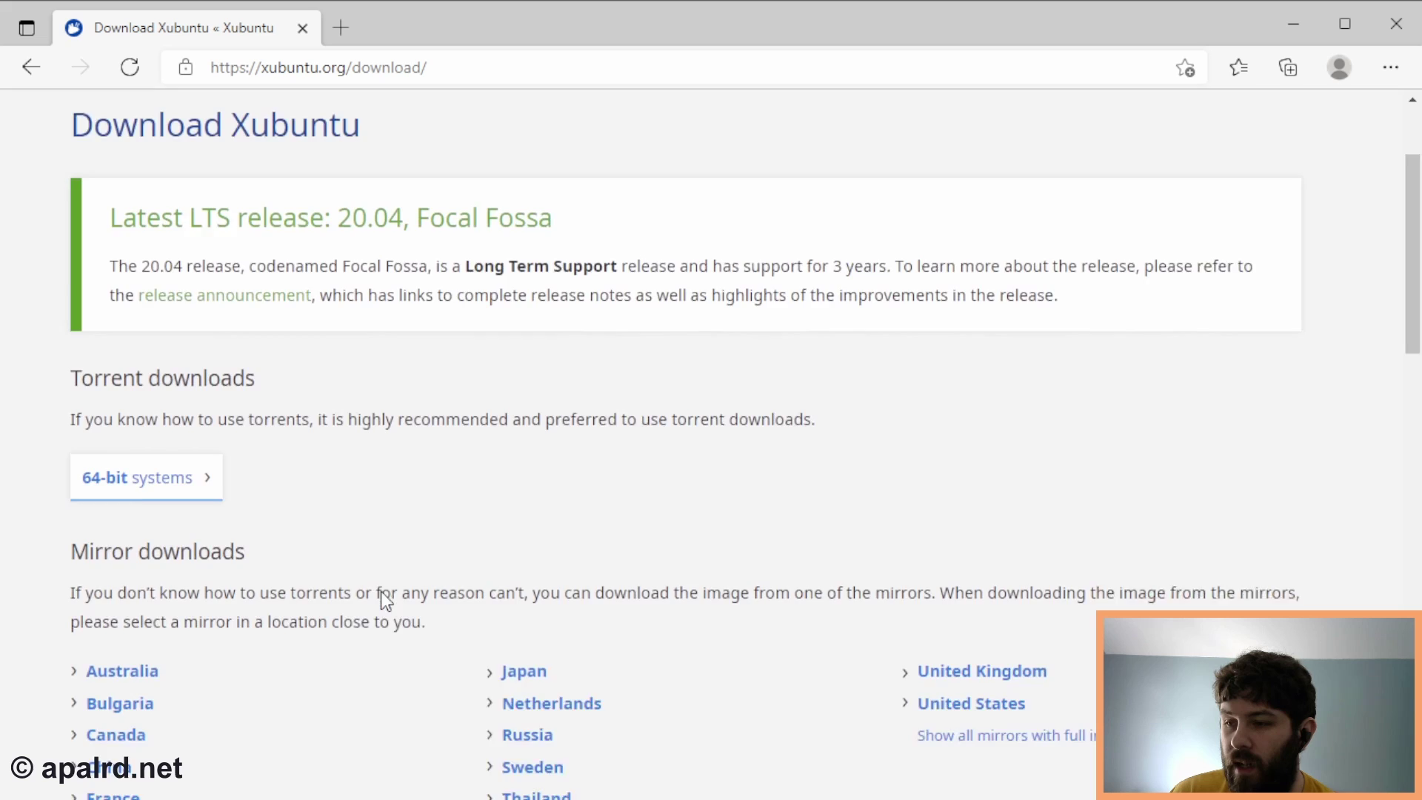
{"action": "scroll", "coordinate": [381, 591], "scroll_direction": "down", "scroll_amount": 3}
{"action": "left_click", "coordinate": [962, 453]}
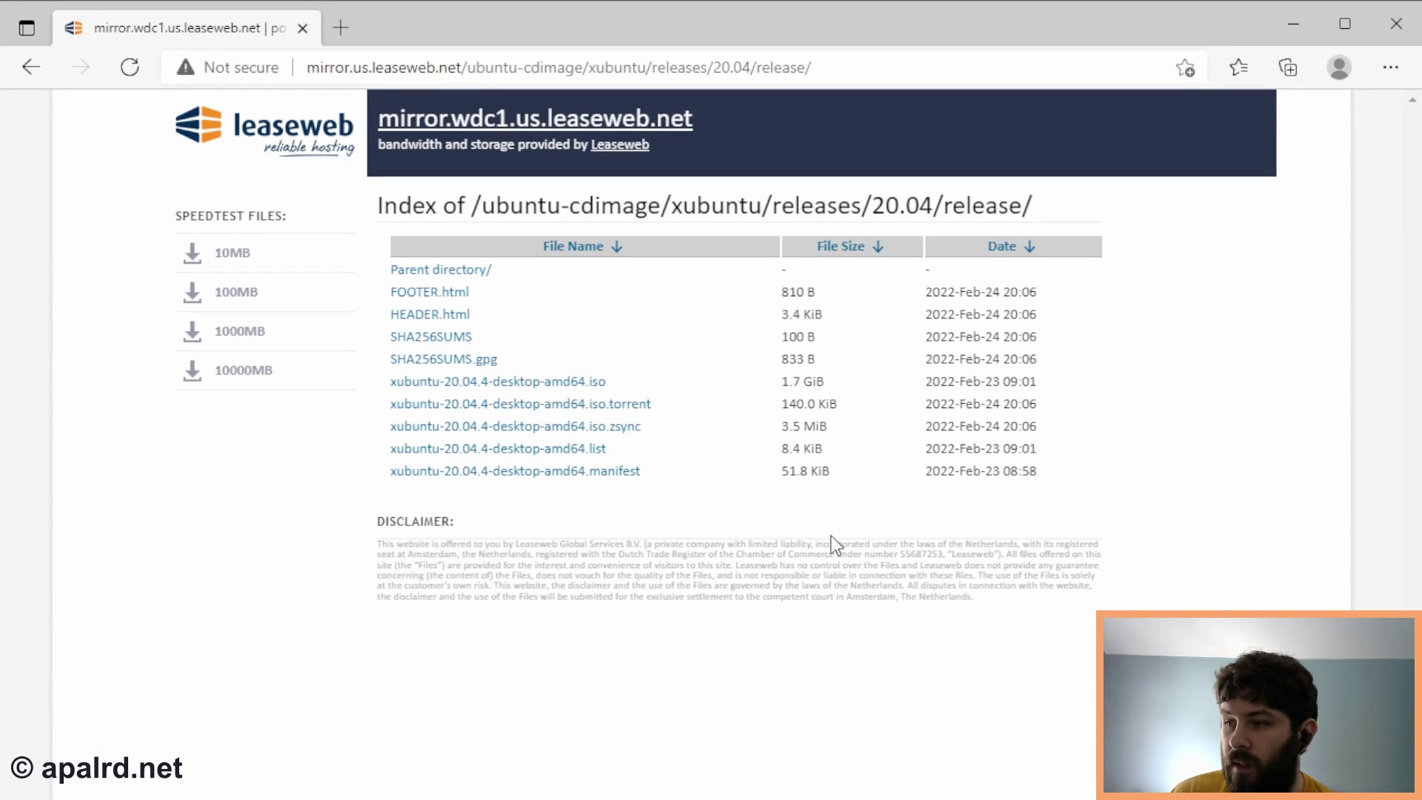
{"action": "left_click", "coordinate": [553, 383]}
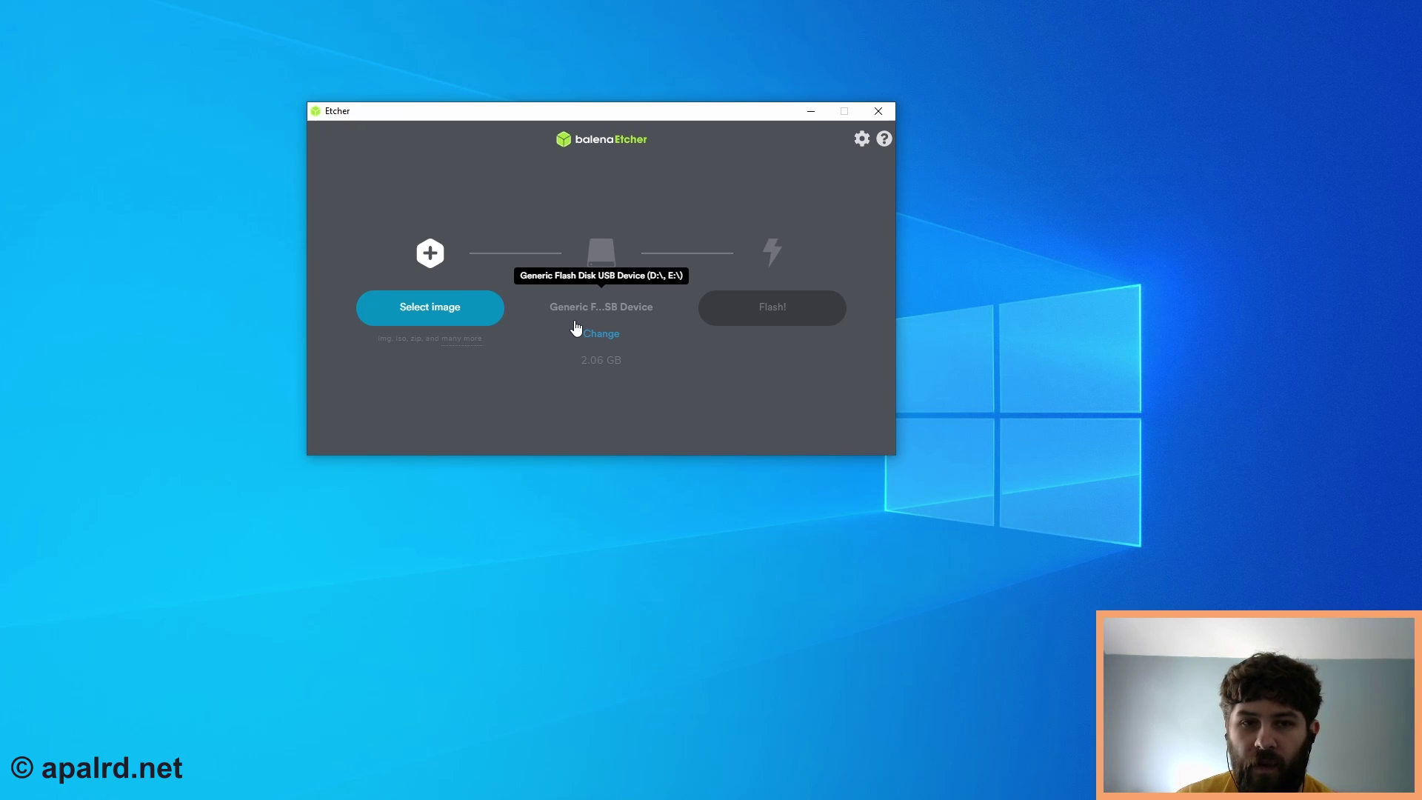
- Load xubuntu-20.04.3-desktop-amd64.iso as the image to flash in balenaEtcher
{"action": "left_click", "coordinate": [483, 305]}
{"action": "scroll", "coordinate": [577, 329], "scroll_direction": "down", "scroll_amount": 1}
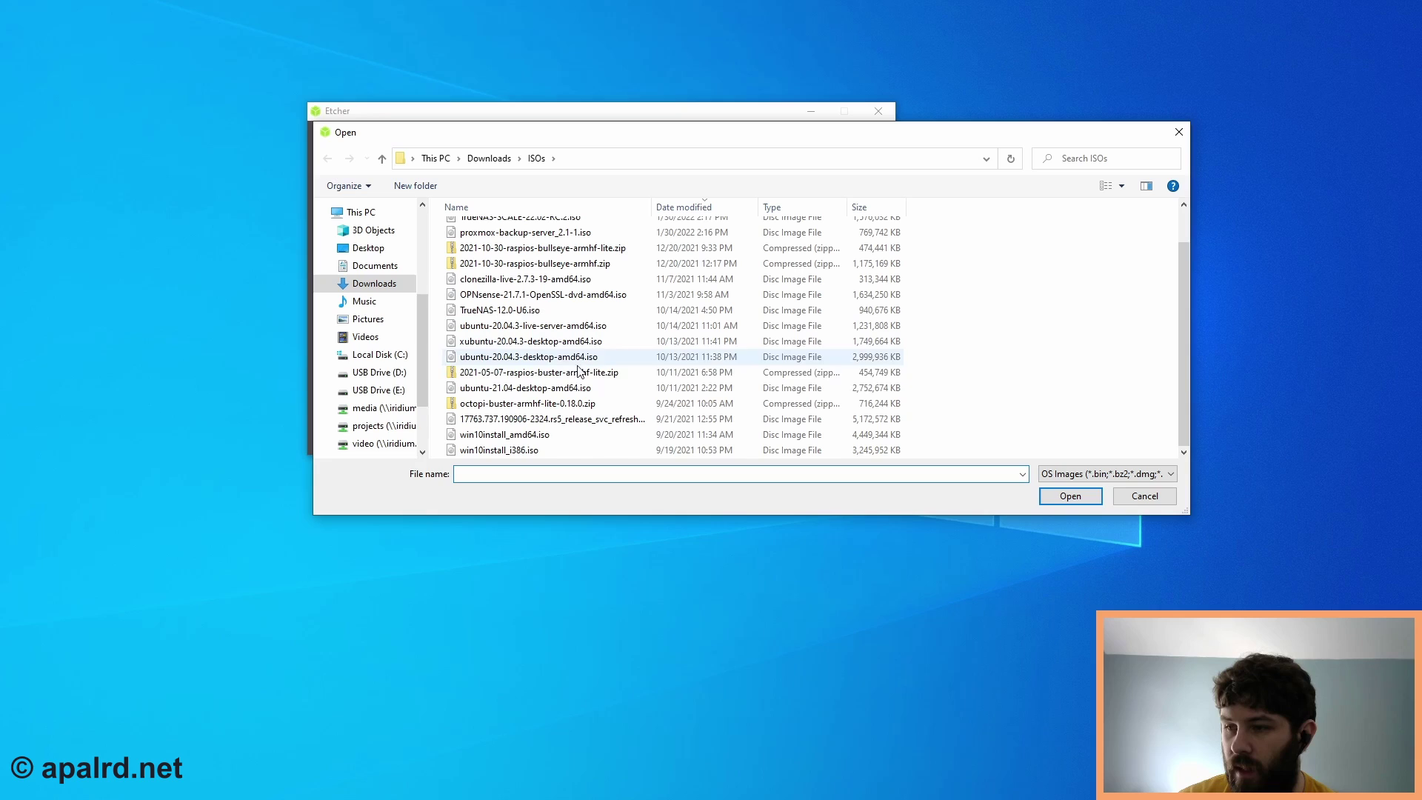
{"action": "left_click", "coordinate": [563, 341]}
{"action": "left_click", "coordinate": [1043, 492]}
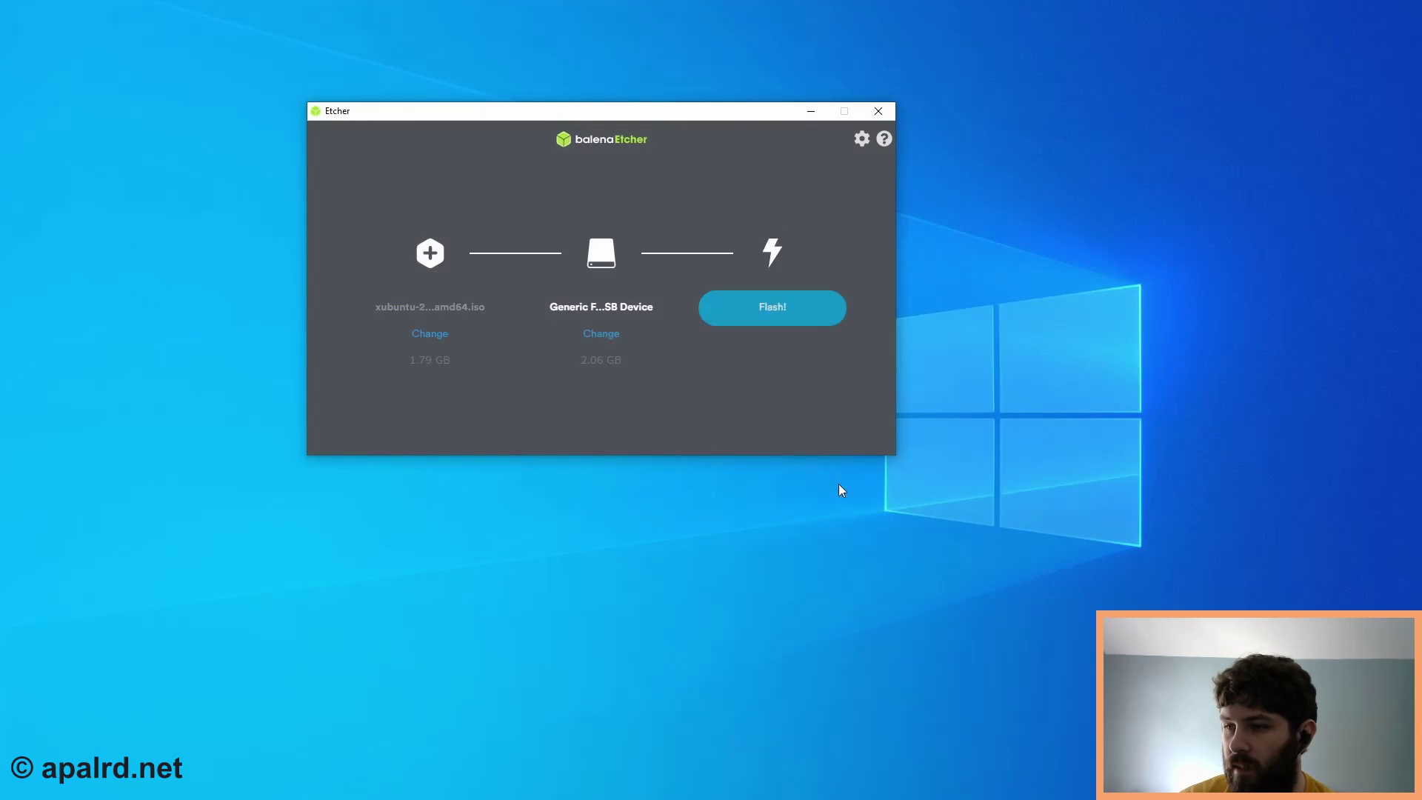
- Confirm the generic 2.06 GB flash disk as target, start flashing, and dismiss the insert-disk prompt
{"action": "left_click", "coordinate": [610, 343]}
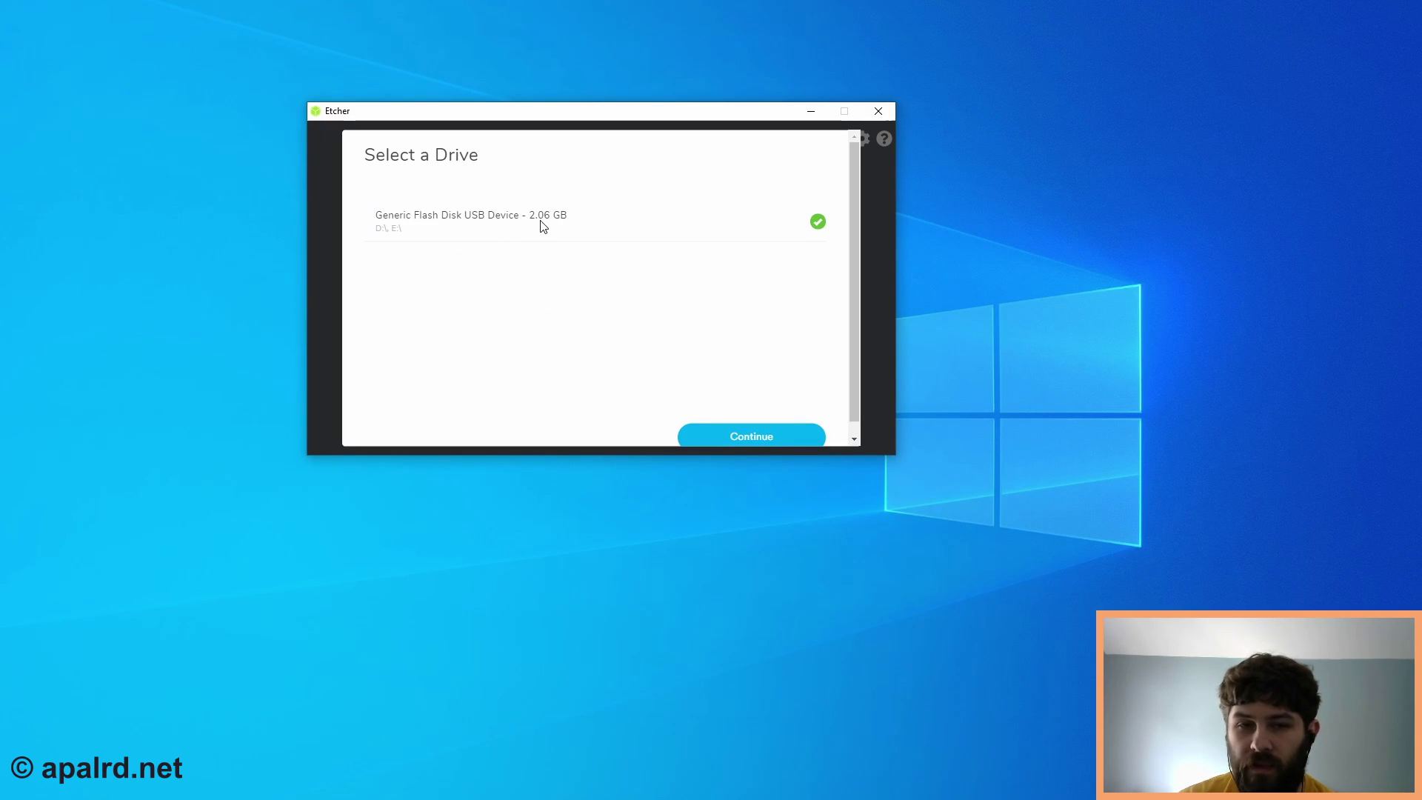
{"action": "left_click", "coordinate": [769, 437]}
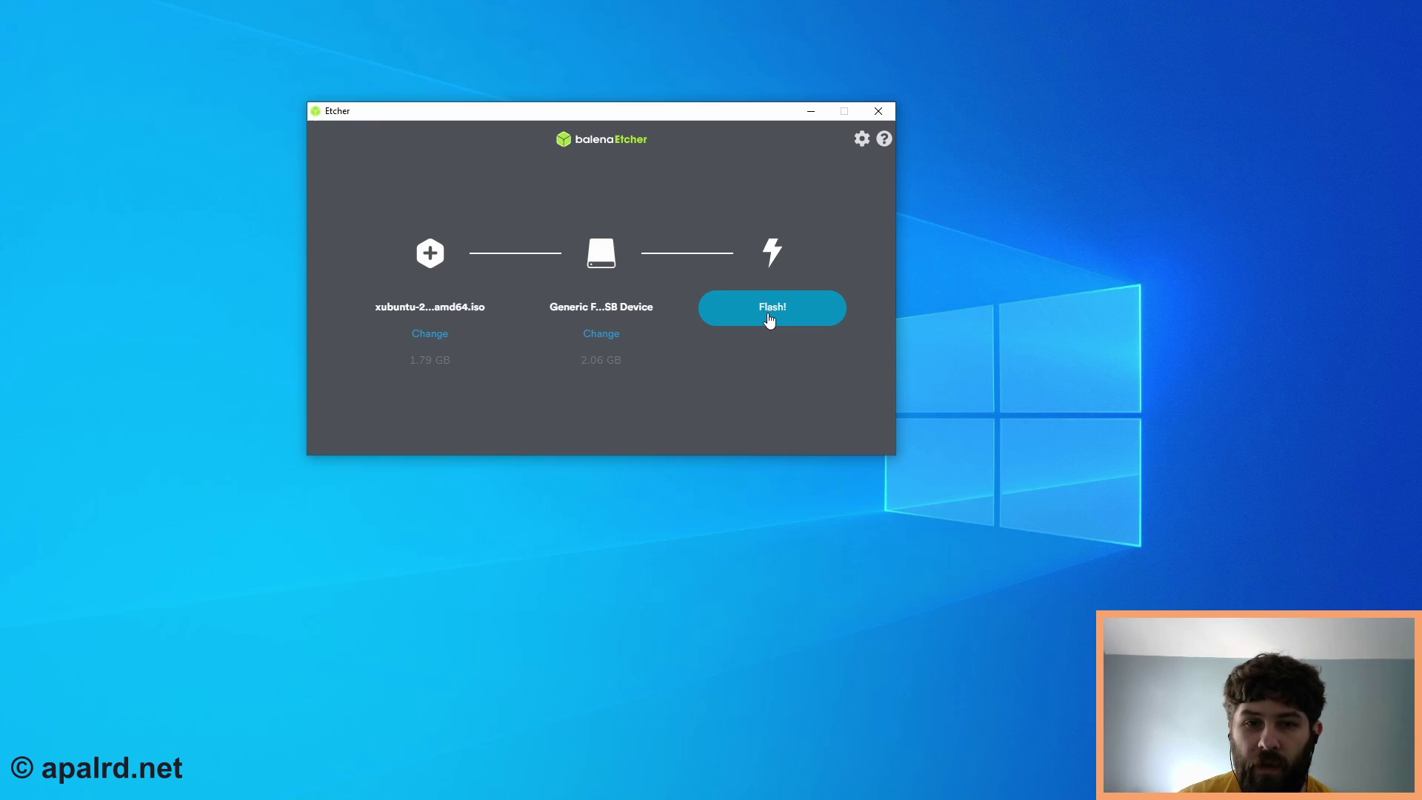
{"action": "left_click", "coordinate": [769, 317]}
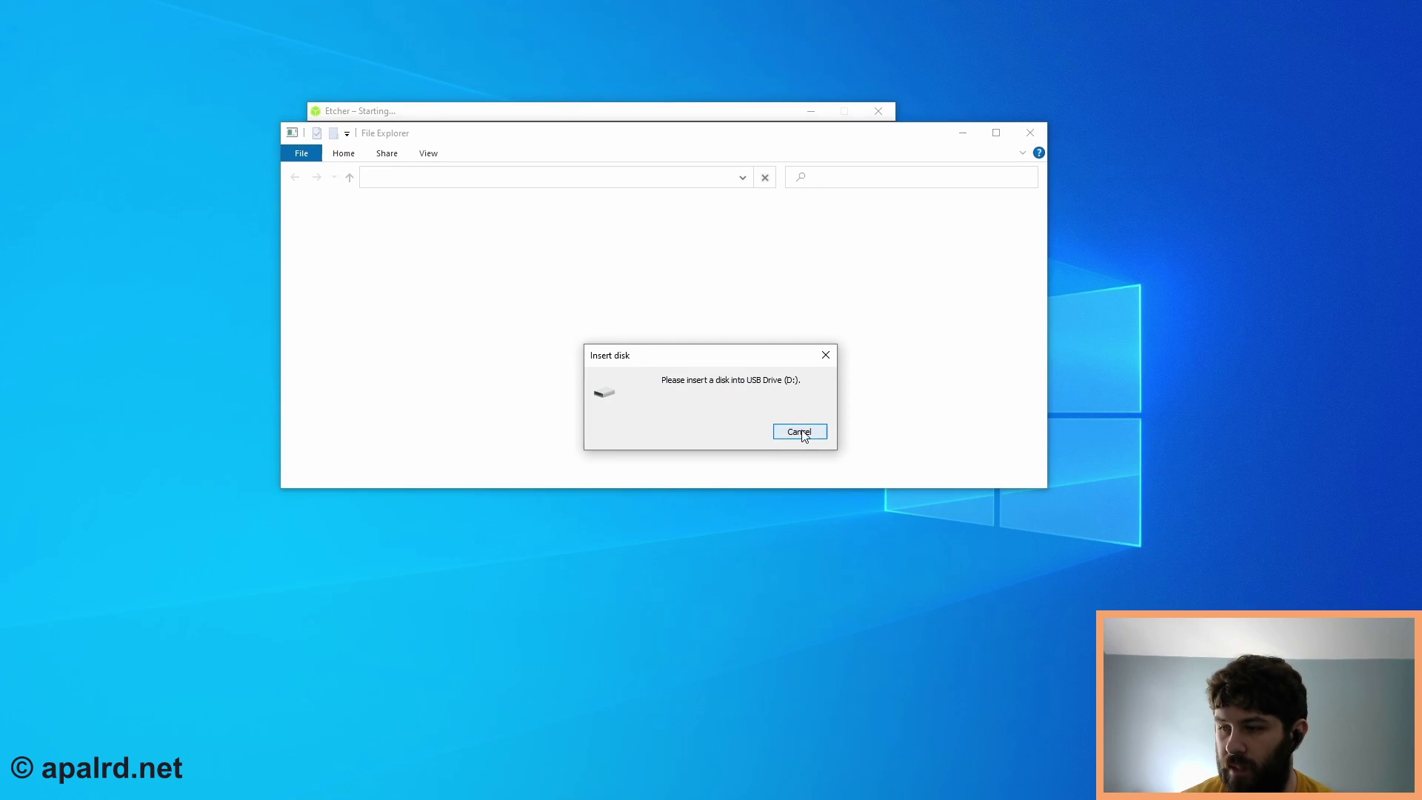
{"action": "left_click", "coordinate": [800, 432]}
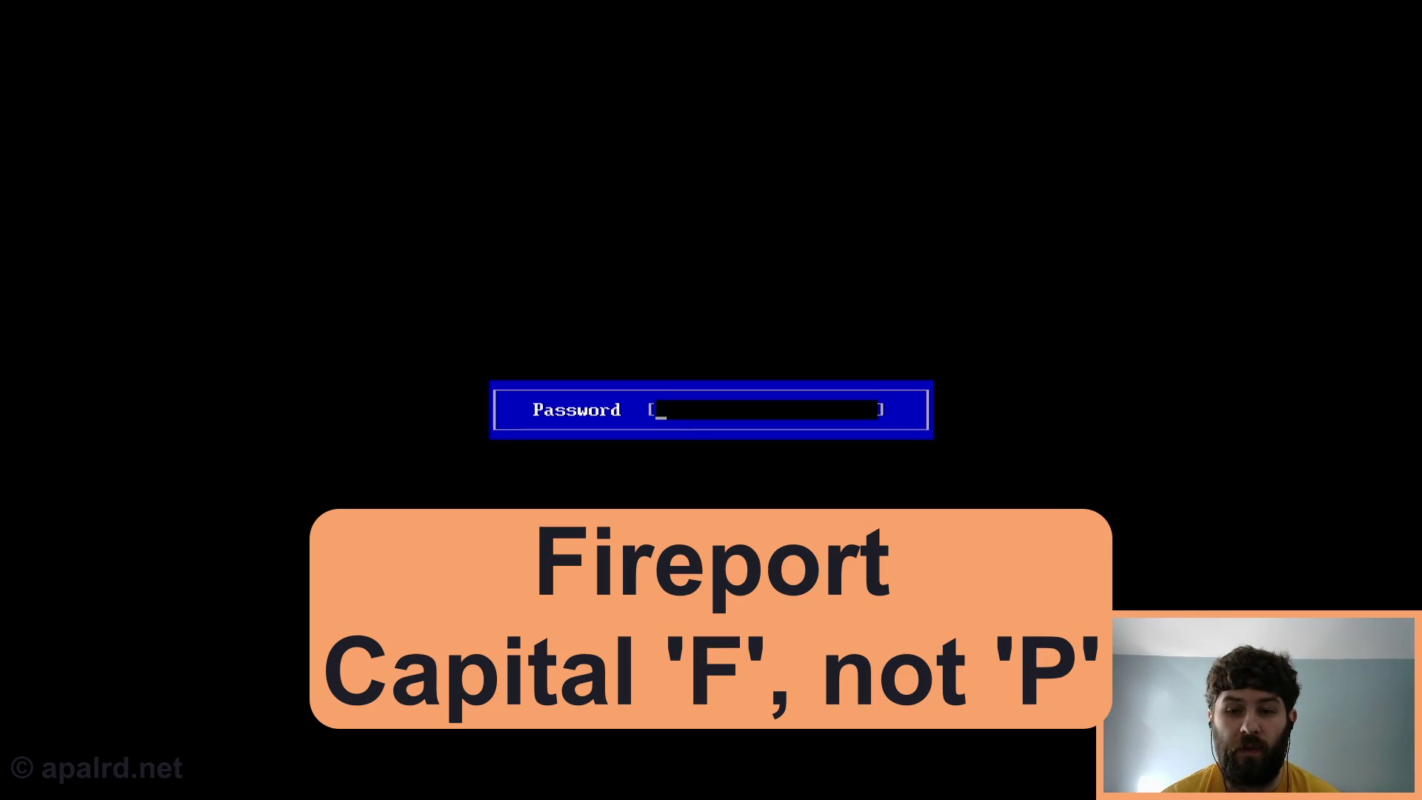
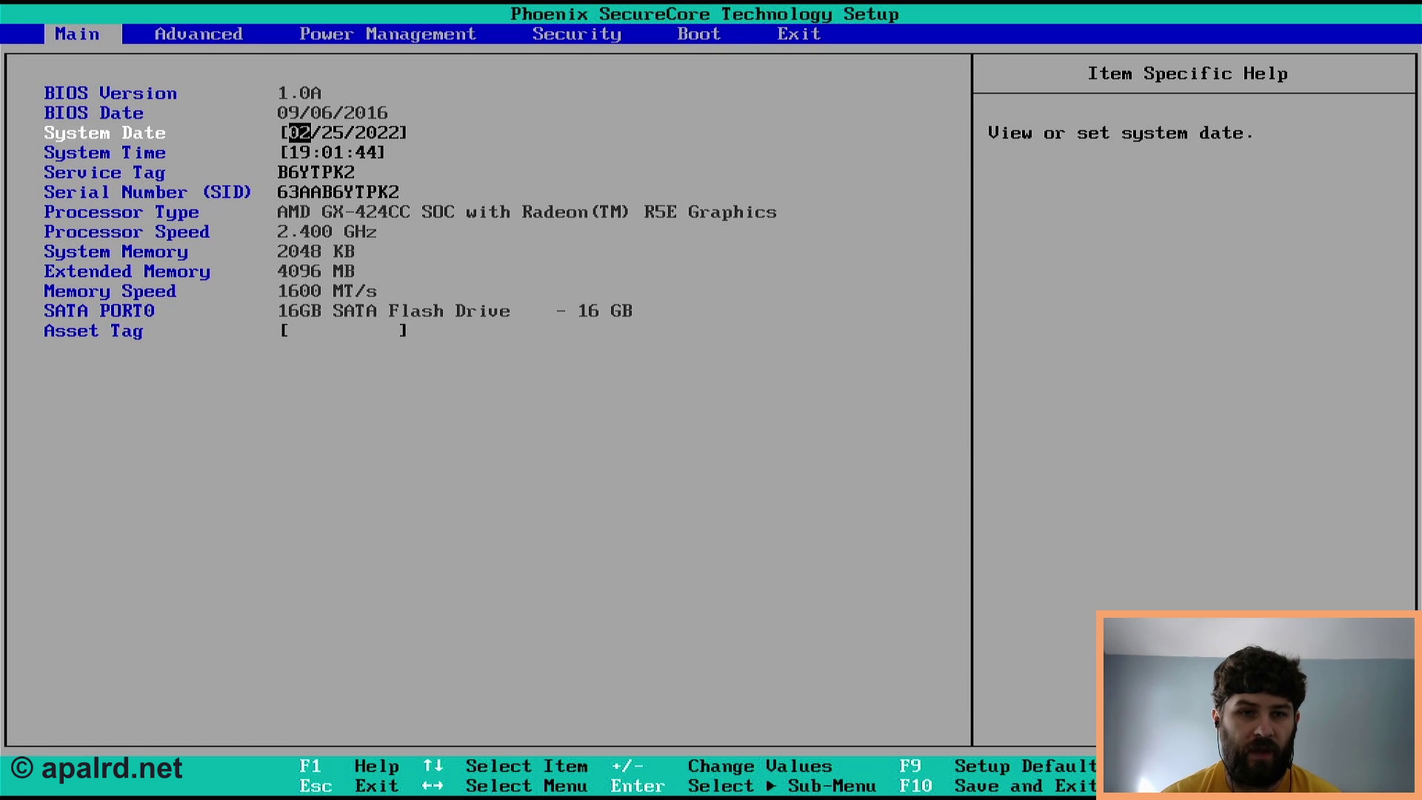
- Set Boot From USB to Enabled on the Advanced page
{"action": "key", "text": "Down"}
{"action": "key", "text": "Down"}
{"action": "key", "text": "Up"}
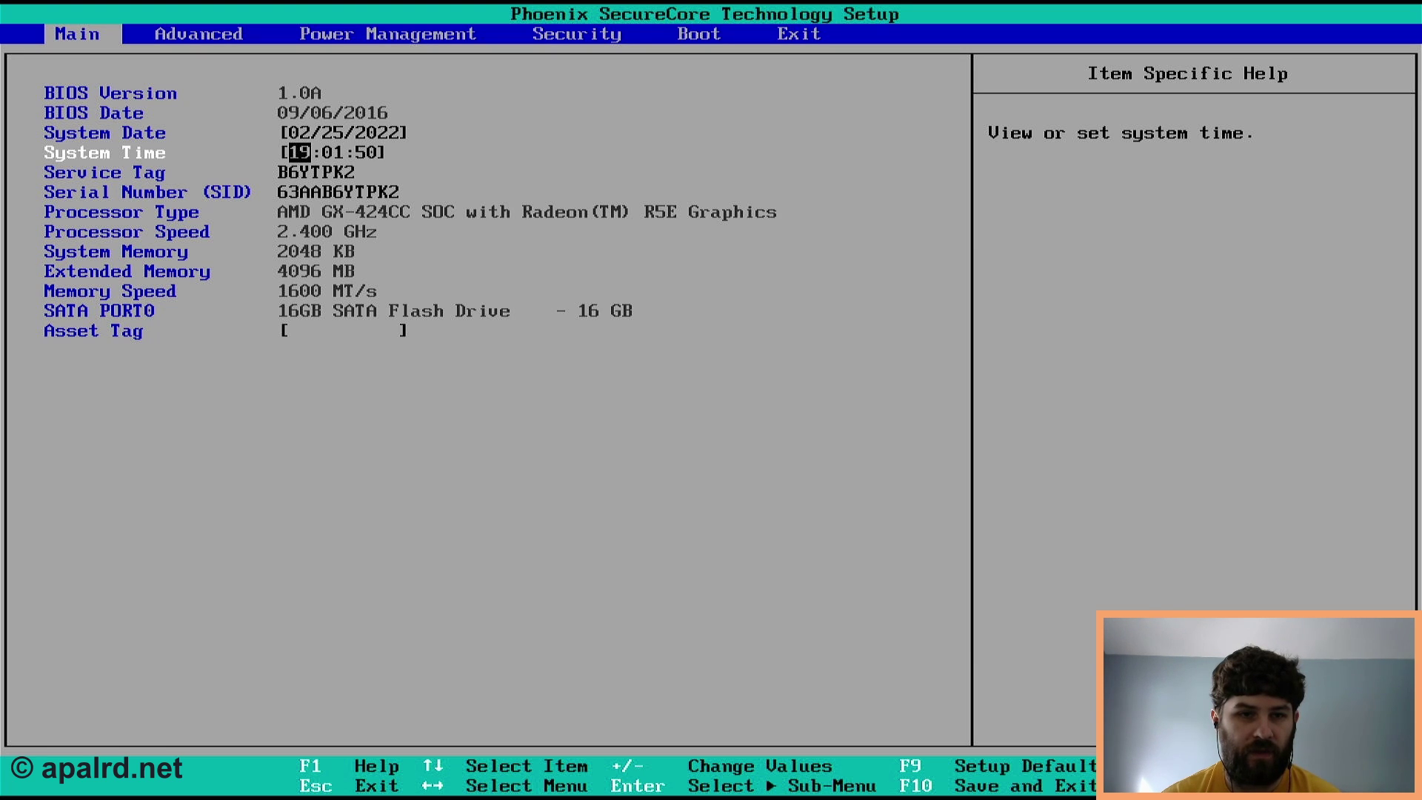
{"action": "key", "text": "Right"}
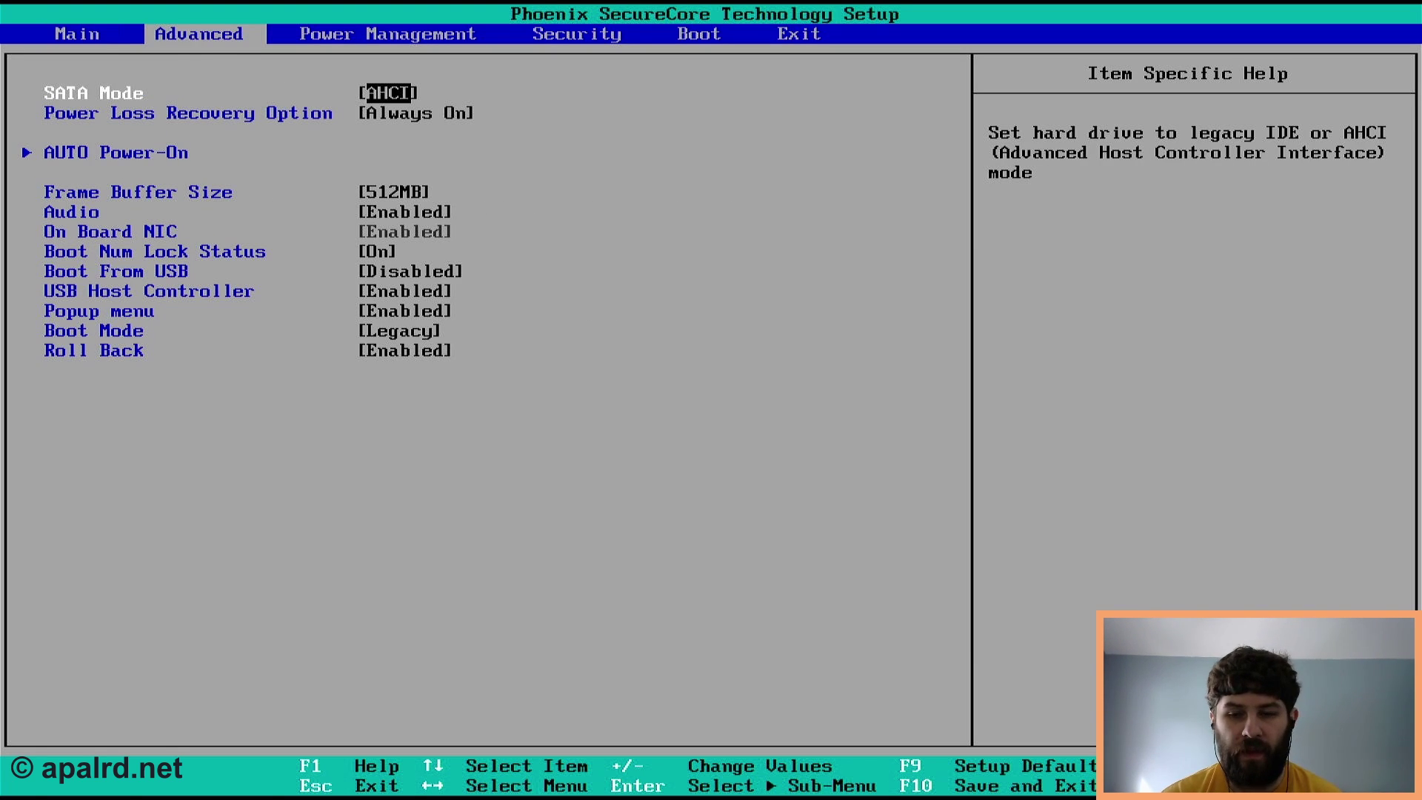
{"action": "key", "text": "Down"}
{"action": "key", "text": "Down"}
{"action": "key", "text": "Down"}
{"action": "key", "text": "Down"}
{"action": "key", "text": "Down"}
{"action": "key", "text": "Down"}
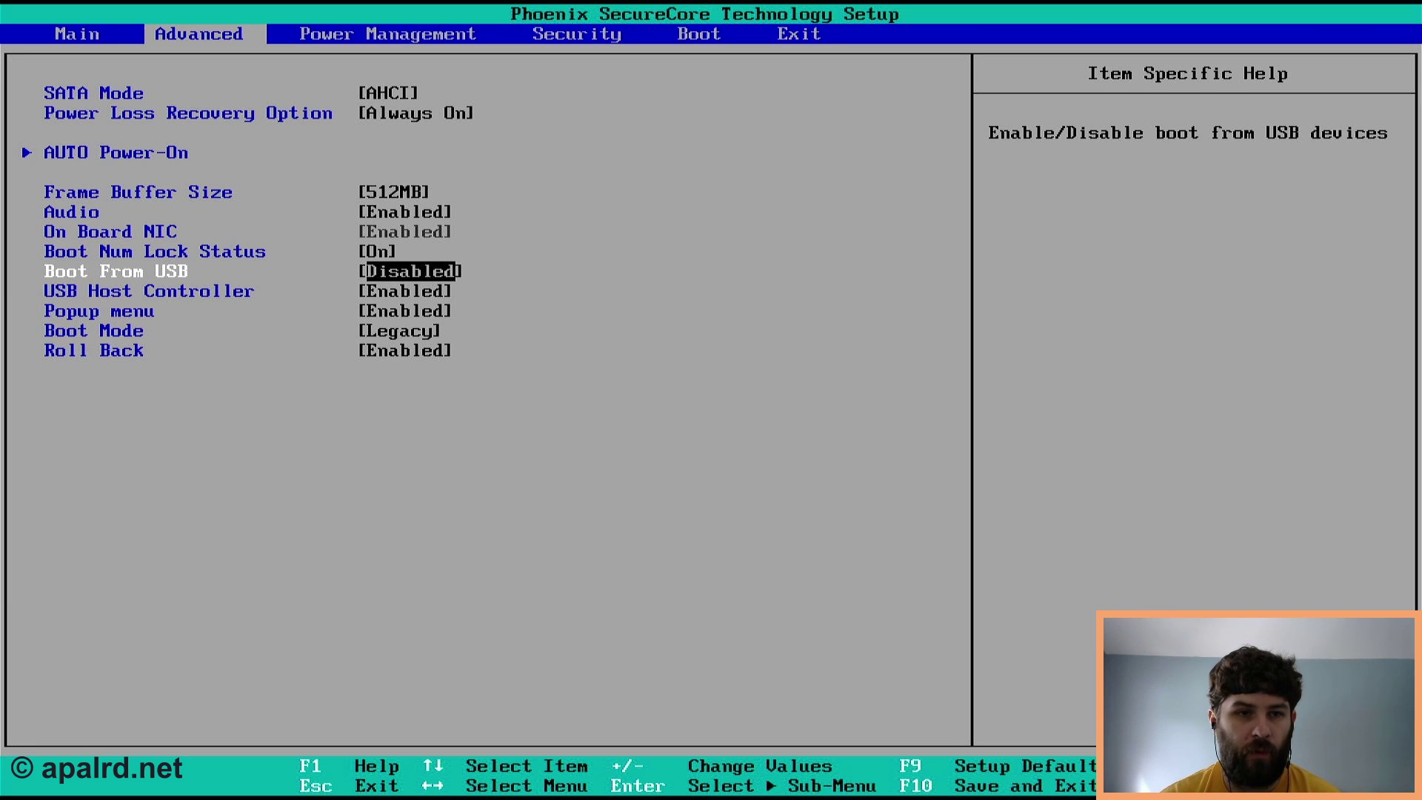
{"action": "key", "text": "Return"}
{"action": "key", "text": "Down"}
{"action": "key", "text": "Return"}
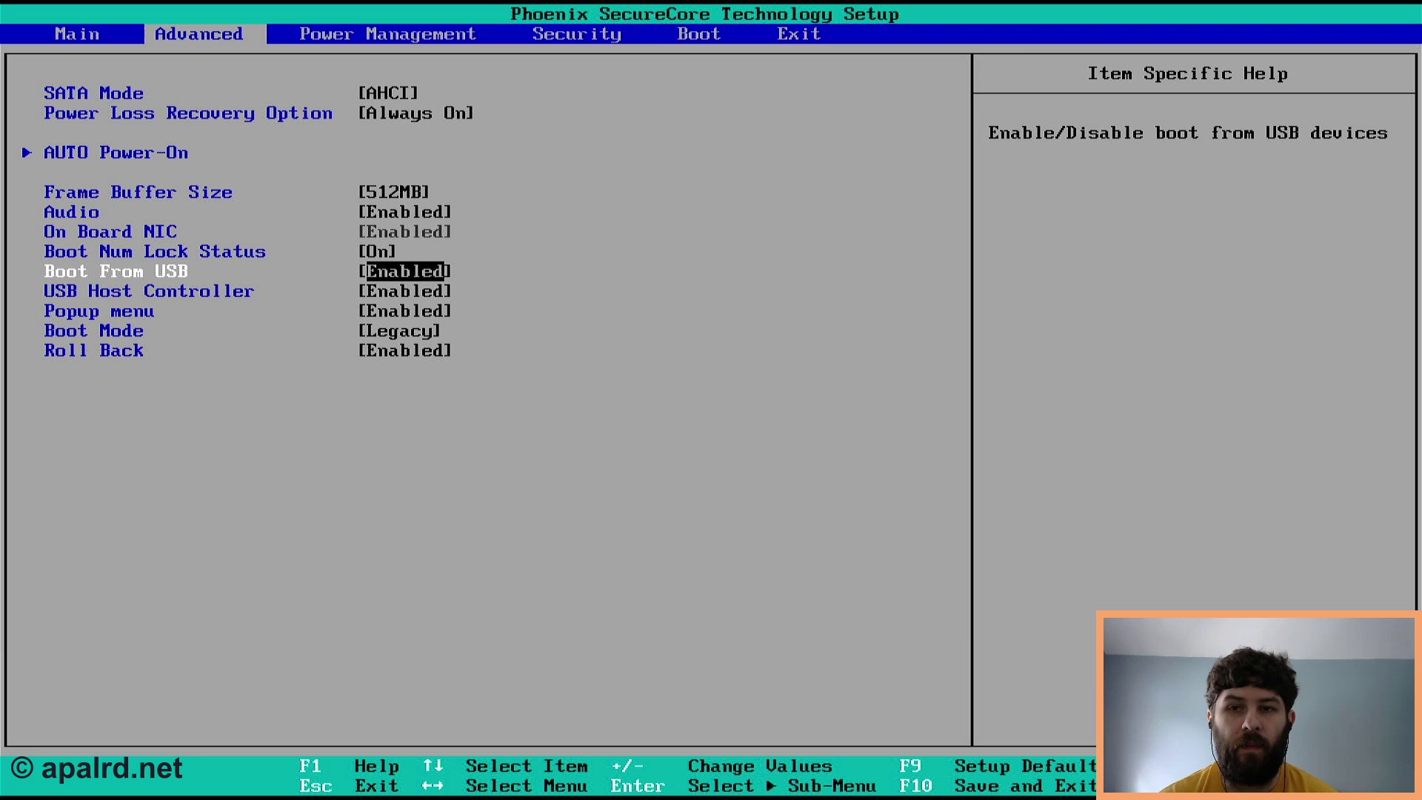
- Set Boot Mode to Both
{"action": "key", "text": "Down"}
{"action": "key", "text": "Down"}
{"action": "key", "text": "Down"}
{"action": "key", "text": "Return"}
{"action": "key", "text": "Down"}
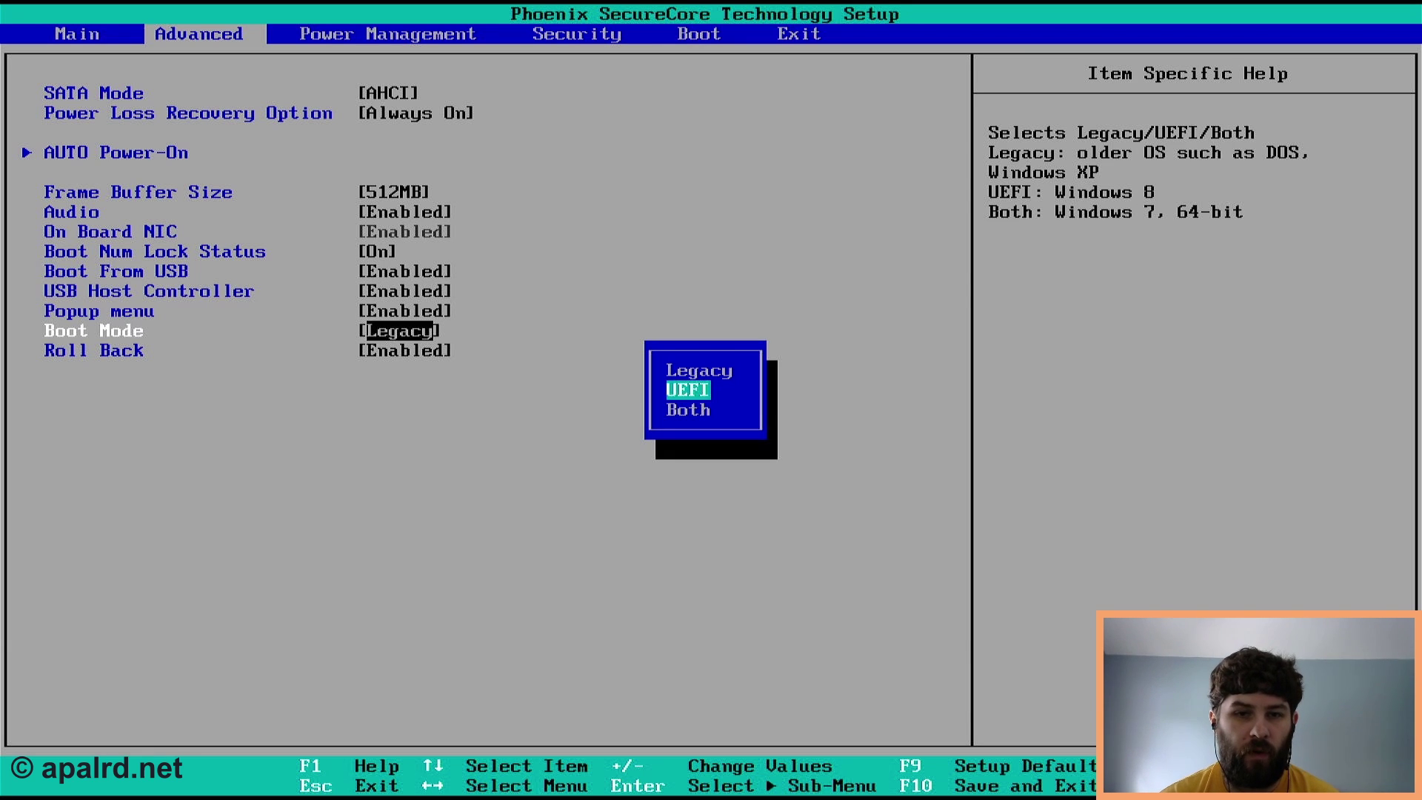
{"action": "key", "text": "Down"}
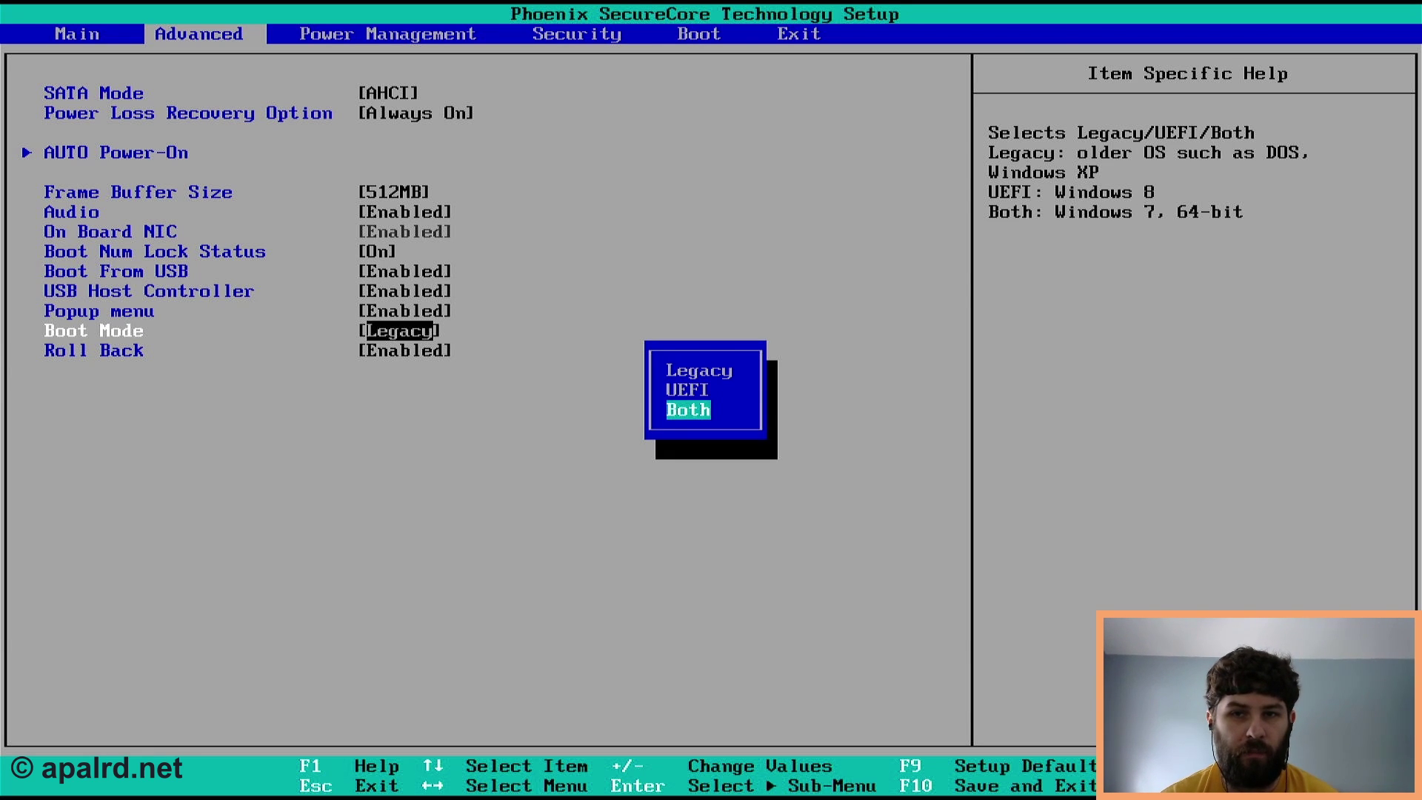
{"action": "key", "text": "Return"}
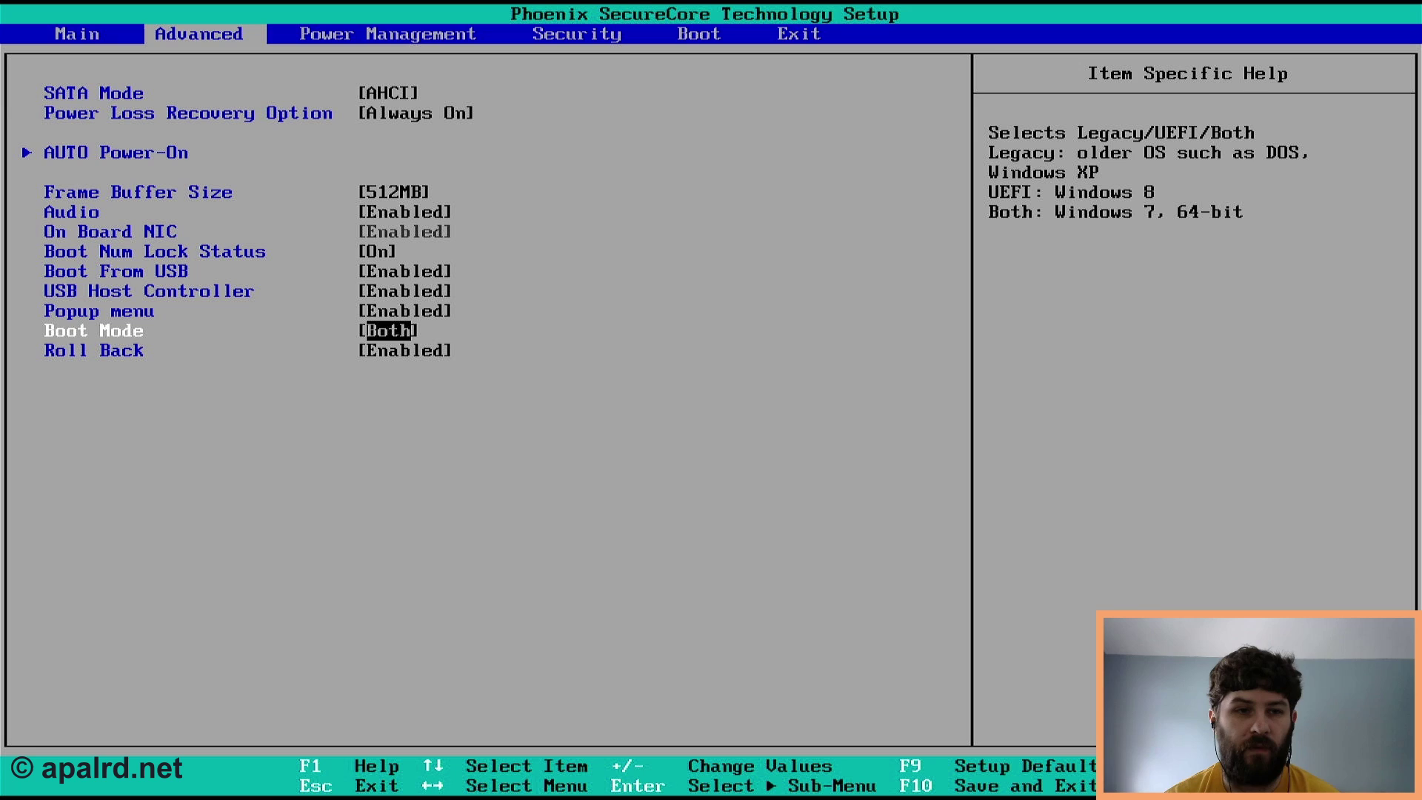
- Check the Power Loss Recovery Option and leave it at Always On
{"action": "key", "text": "Up"}
{"action": "key", "text": "Up"}
{"action": "key", "text": "Up"}
{"action": "key", "text": "Up"}
{"action": "key", "text": "Up"}
{"action": "key", "text": "Up"}
{"action": "key", "text": "Up"}
{"action": "key", "text": "Up"}
{"action": "key", "text": "Up"}
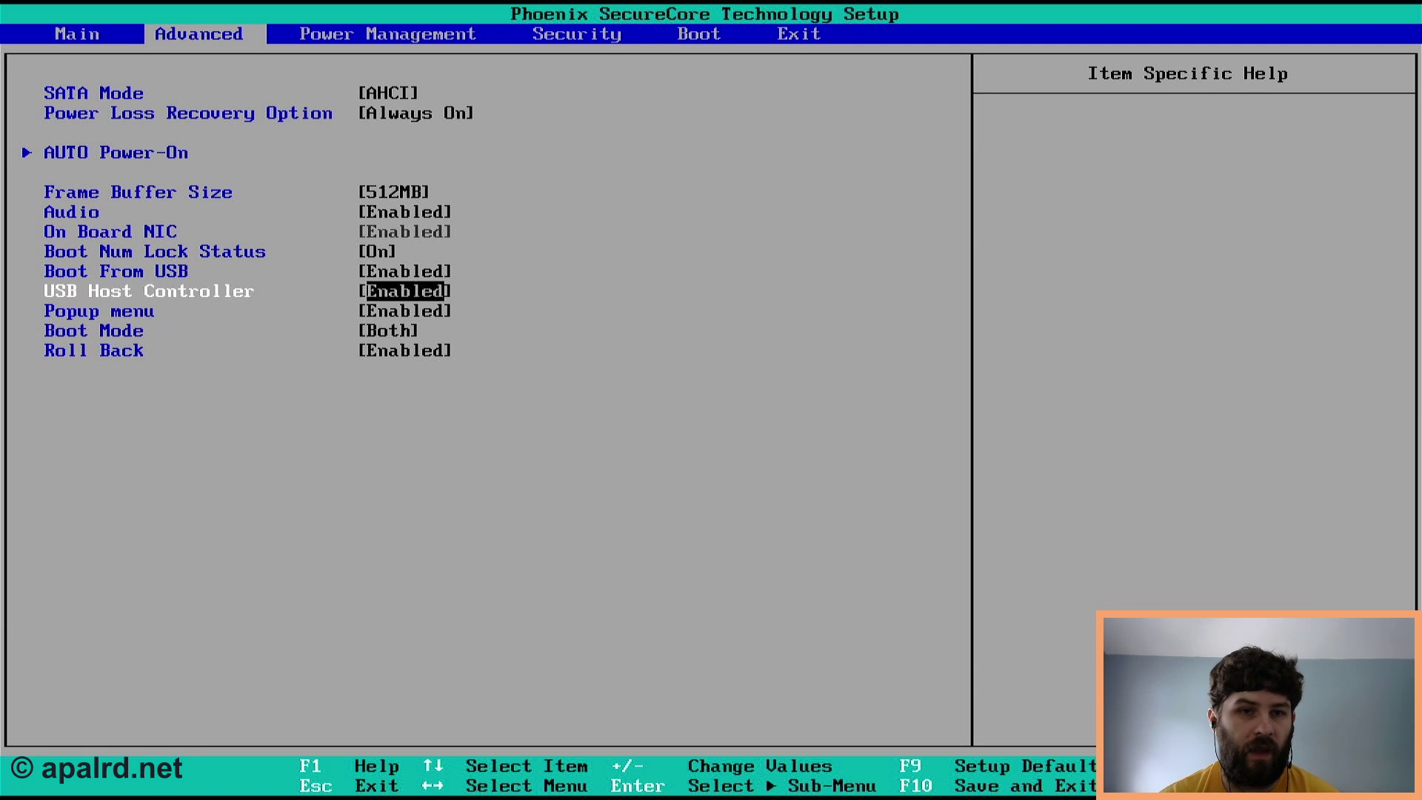
{"action": "key", "text": "Down"}
{"action": "key", "text": "Return"}
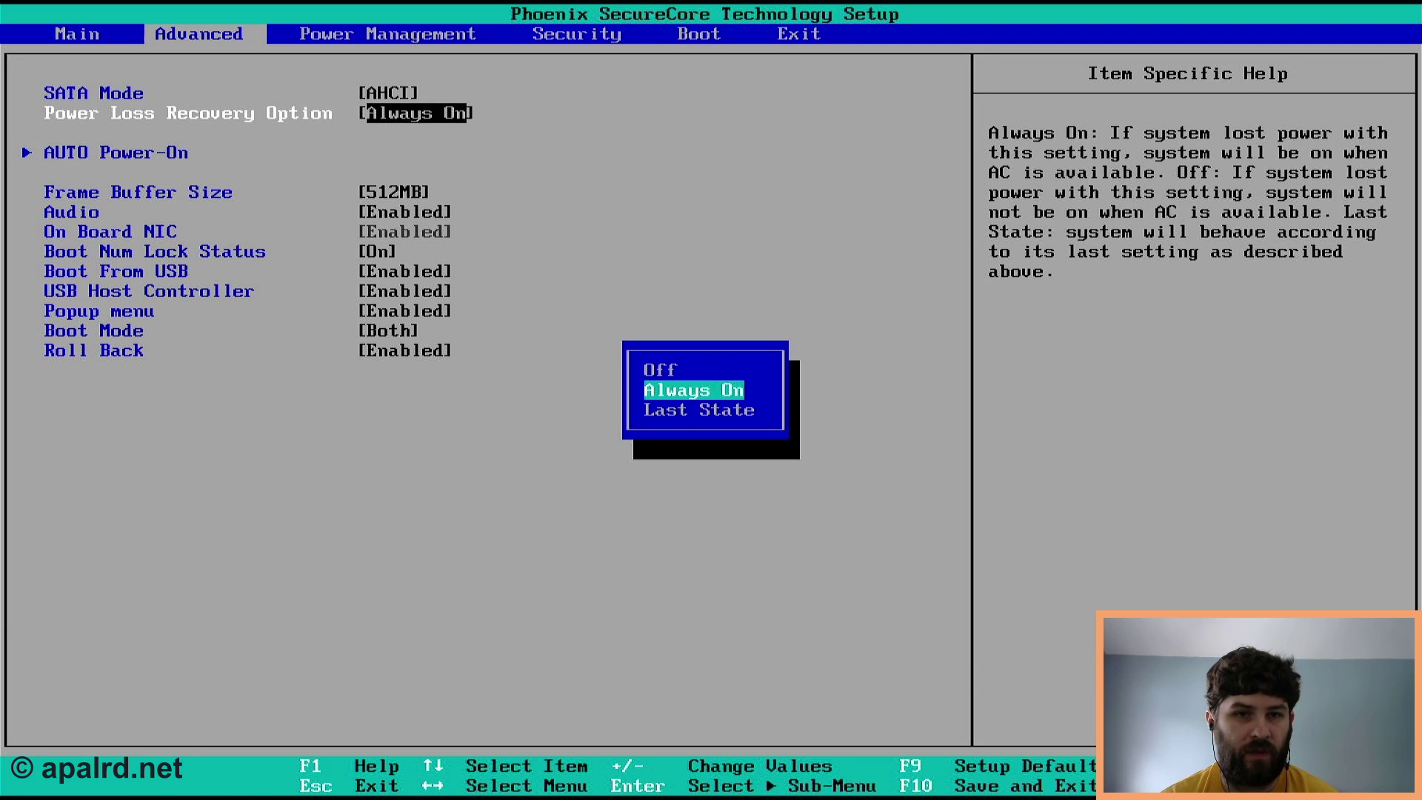
{"action": "key", "text": "Up"}
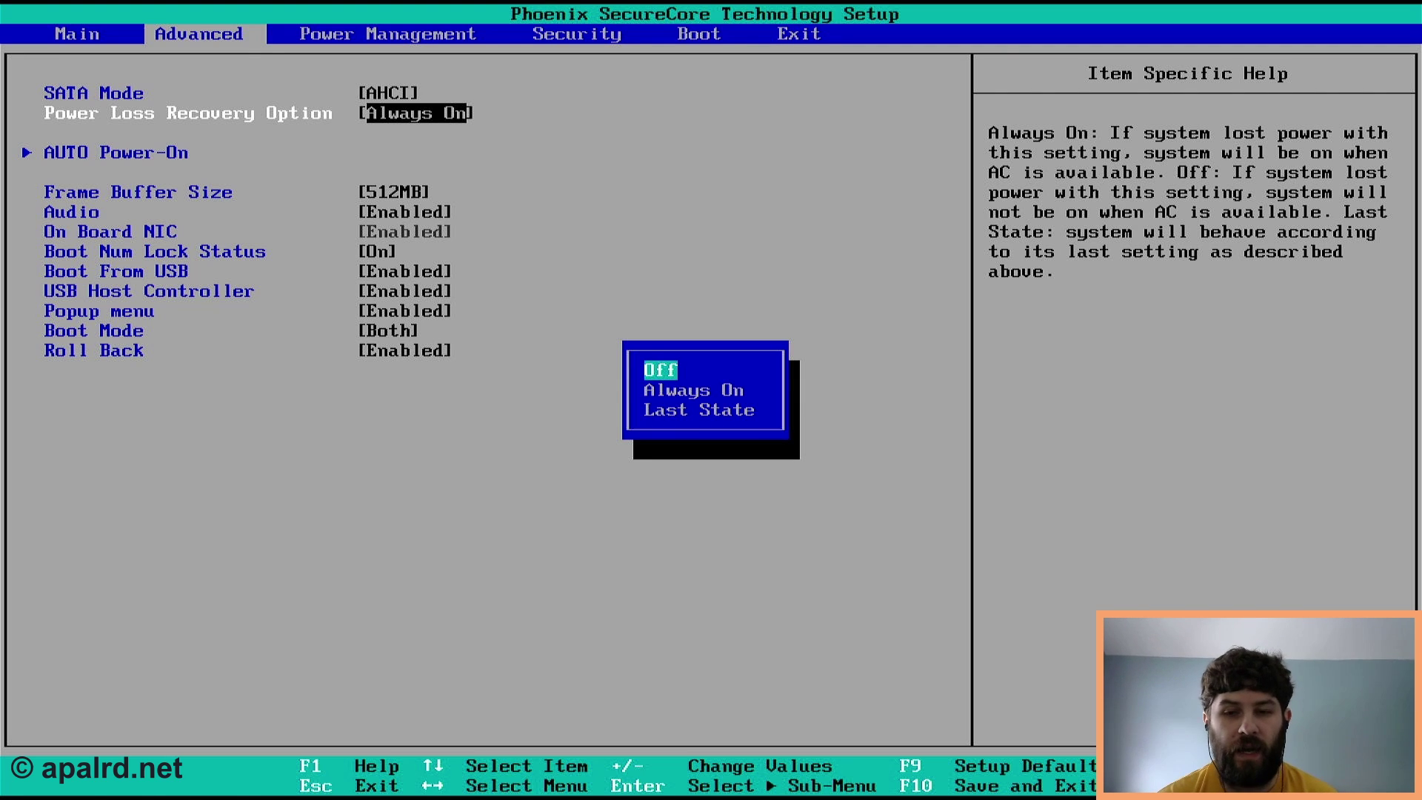
{"action": "key", "text": "Down"}
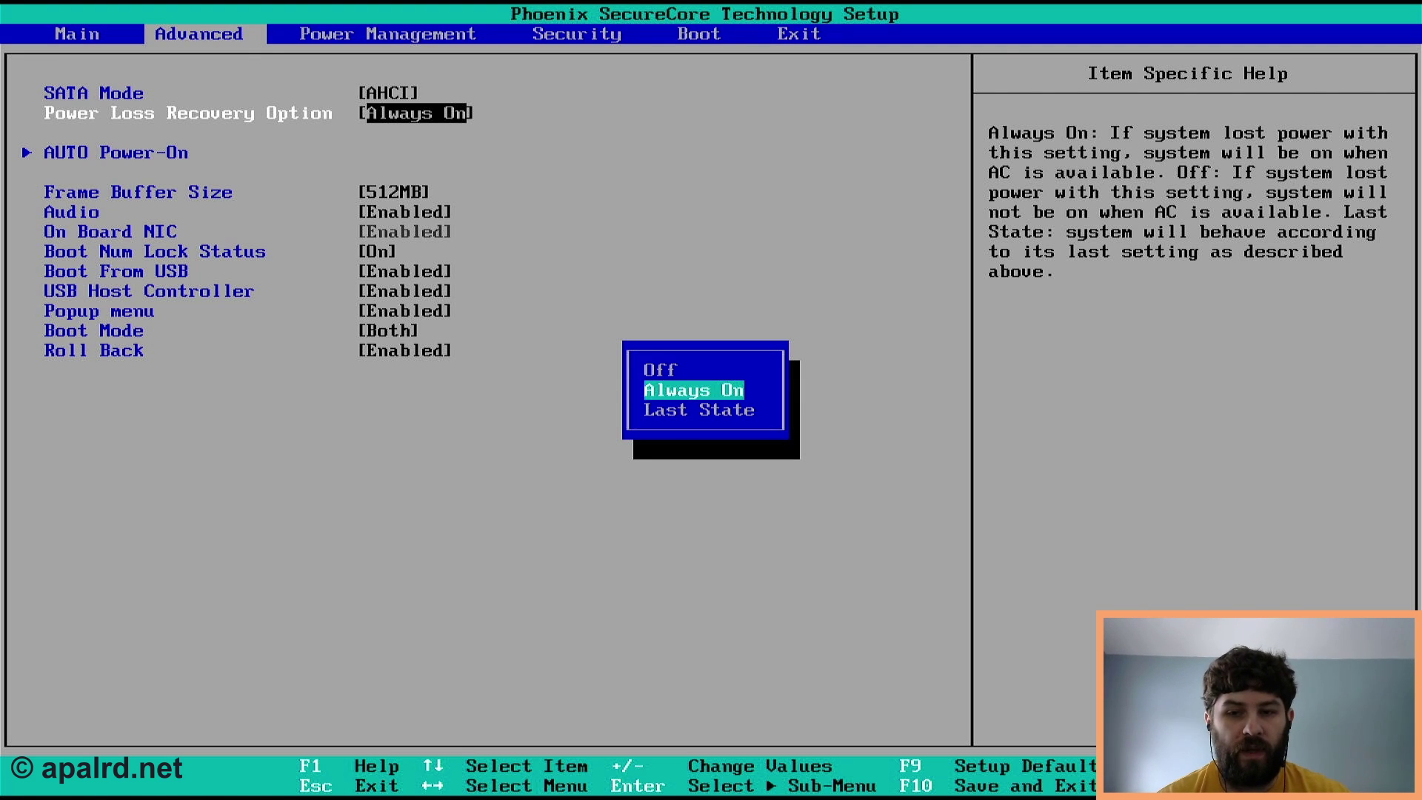
{"action": "key", "text": "Return"}
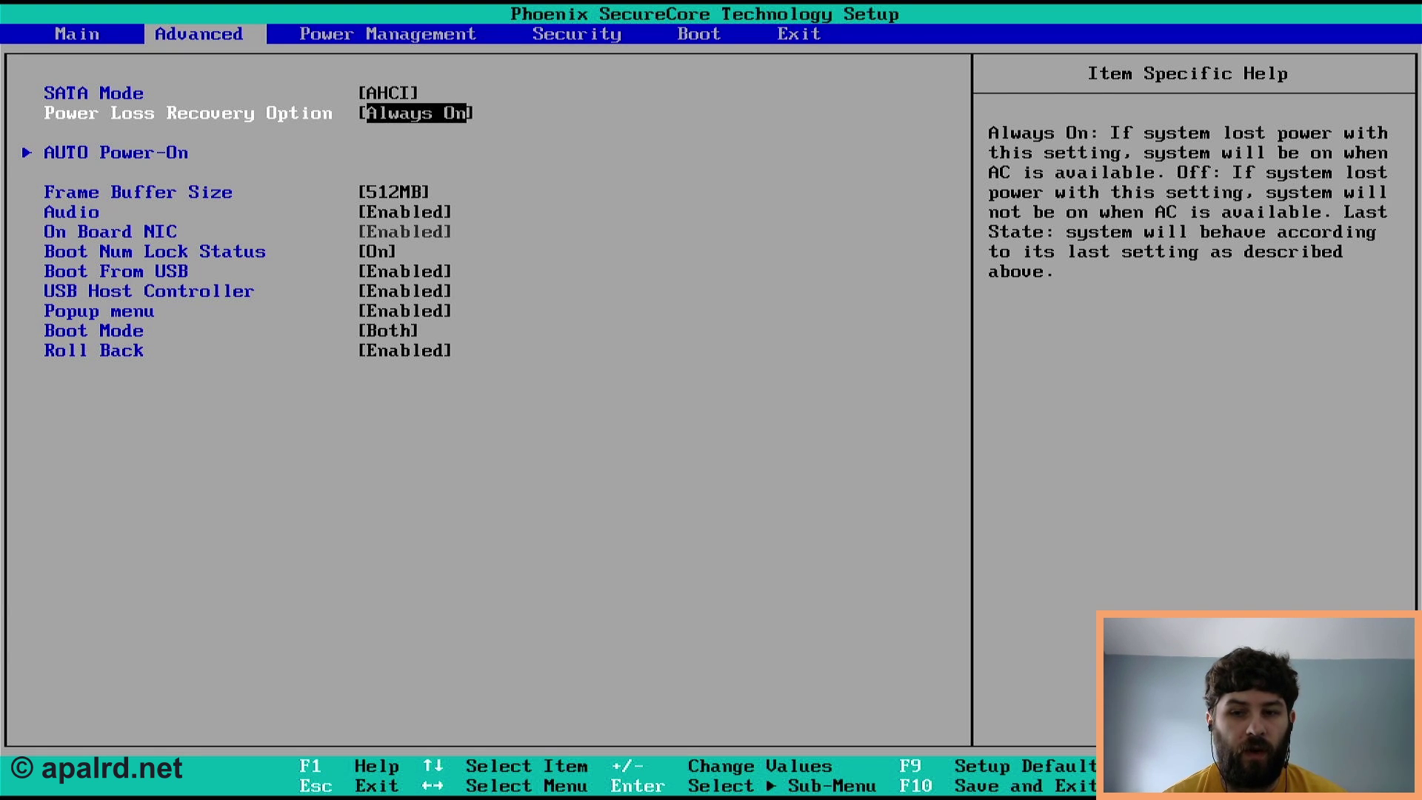
{"action": "key", "text": "Right"}
{"action": "key", "text": "Right"}
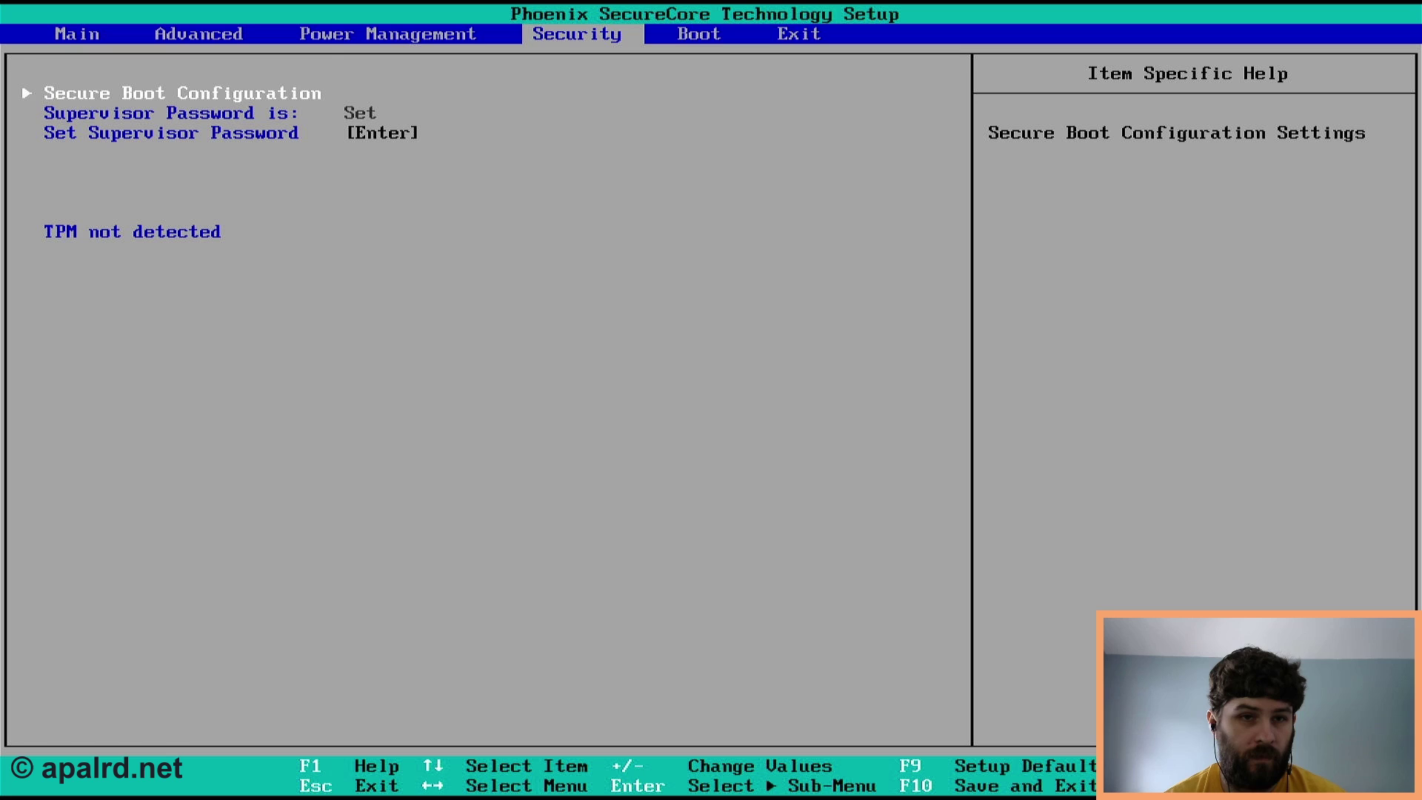
{"action": "key", "text": "Right"}
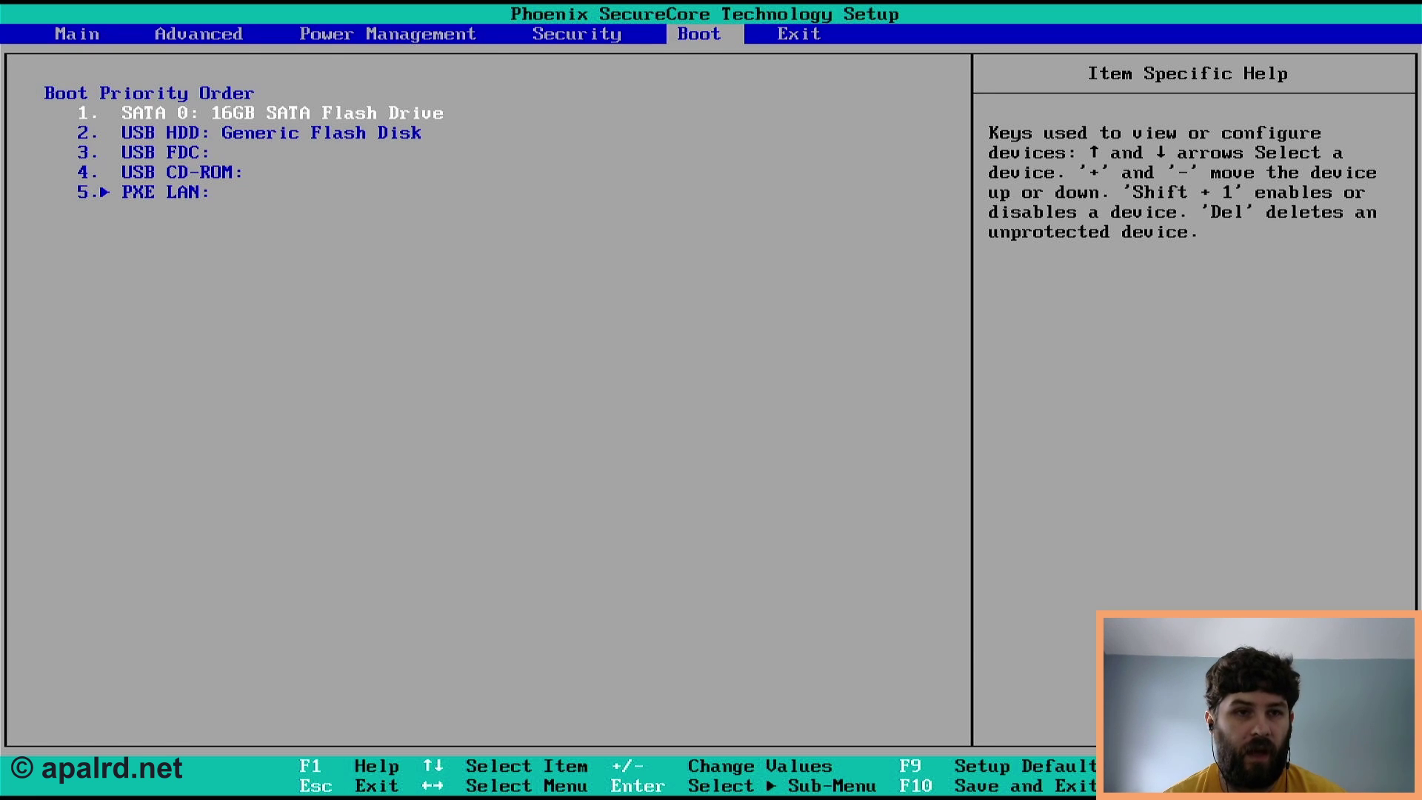
- Move the SATA flash drive below the USB disk in boot order, then Exit Saving Changes
{"action": "key", "text": "Down"}
{"action": "key", "text": "Up"}
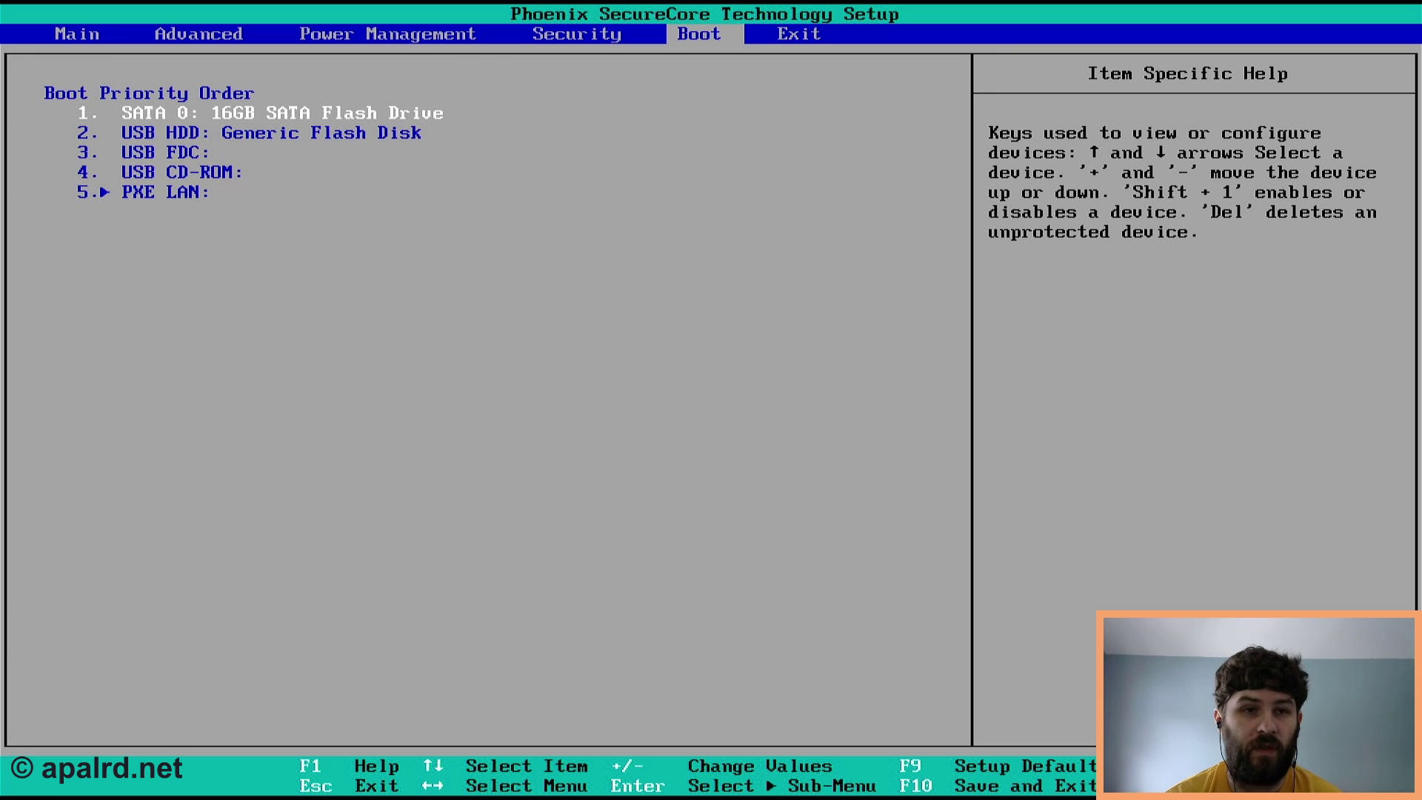
{"action": "key", "text": "minus"}
{"action": "key", "text": "minus"}
{"action": "key", "text": "minus"}
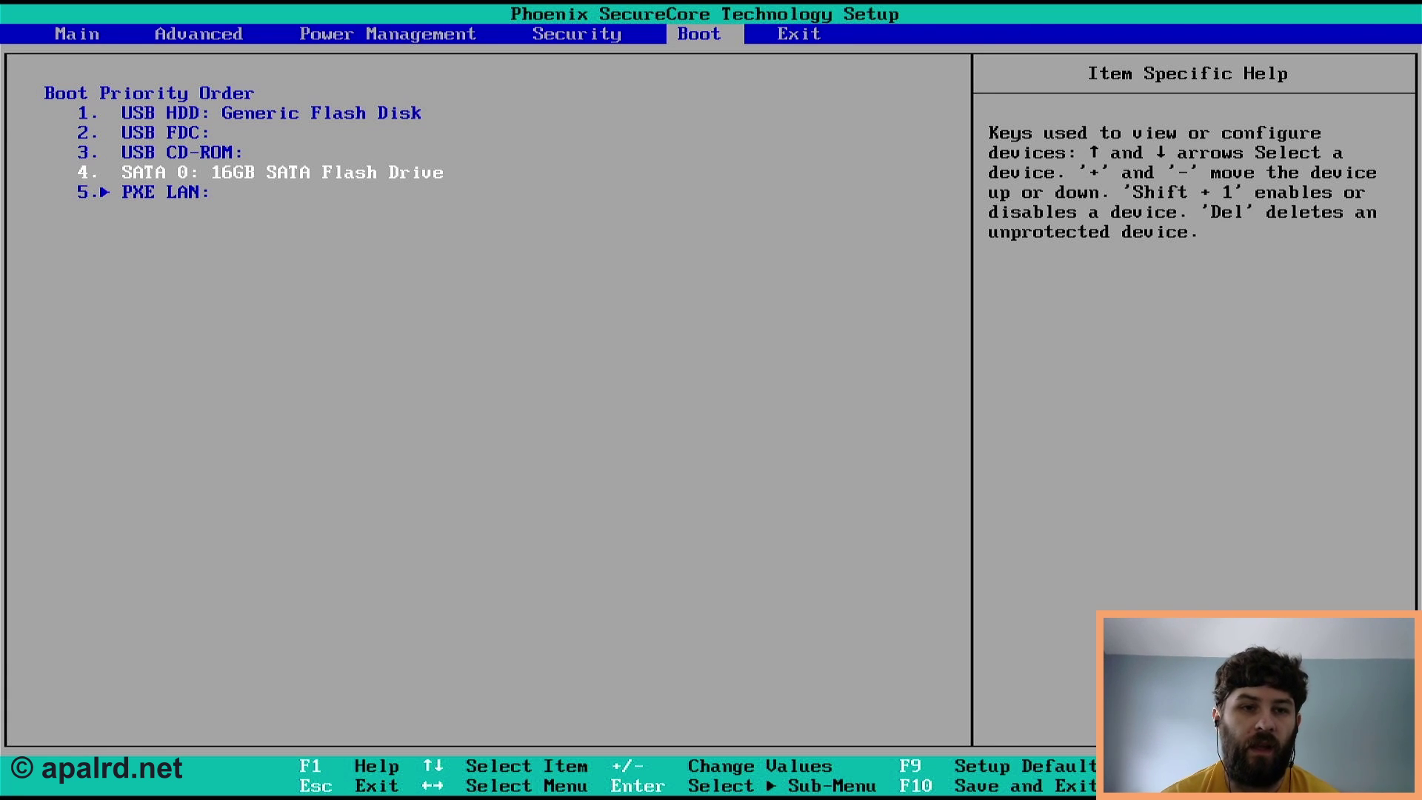
{"action": "key", "text": "Right"}
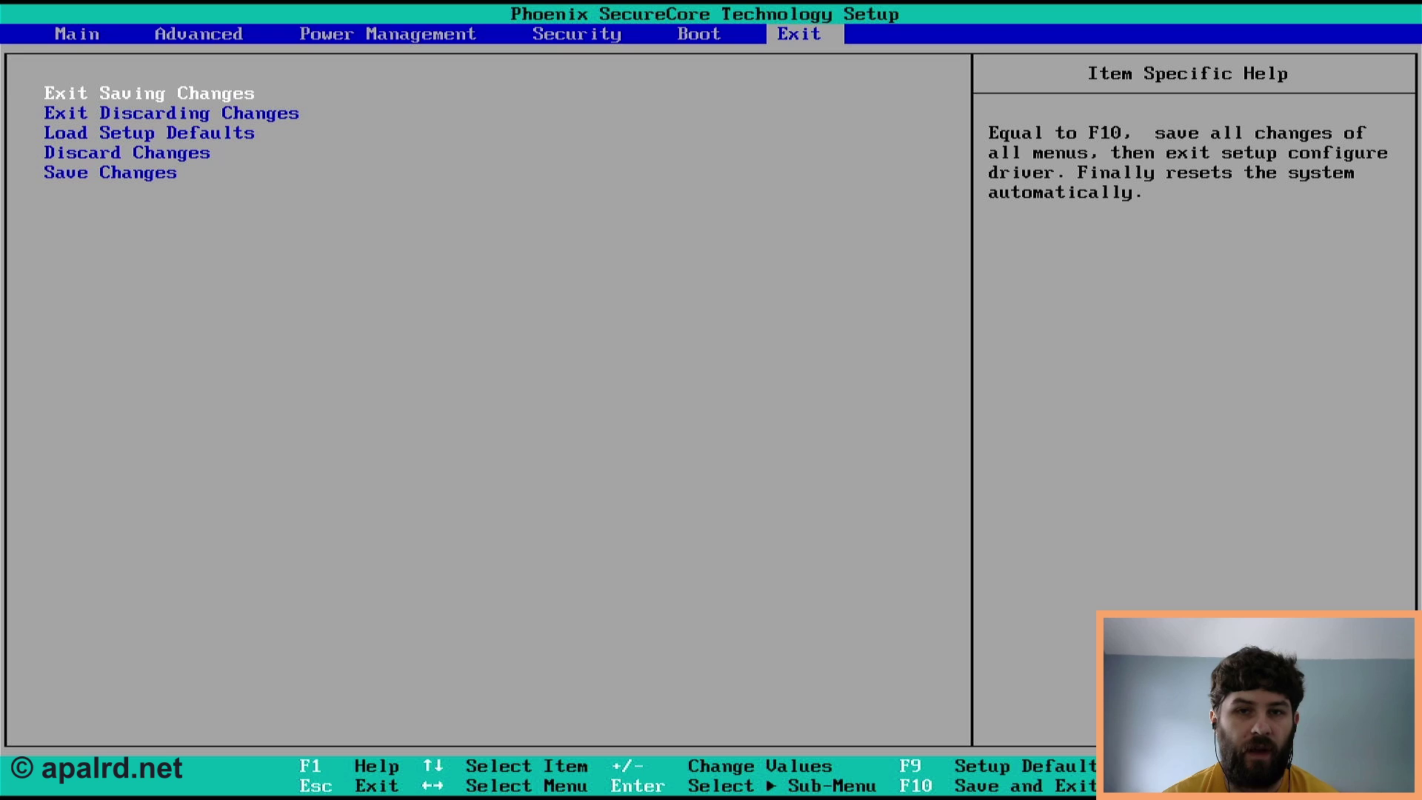
{"action": "key", "text": "Return"}
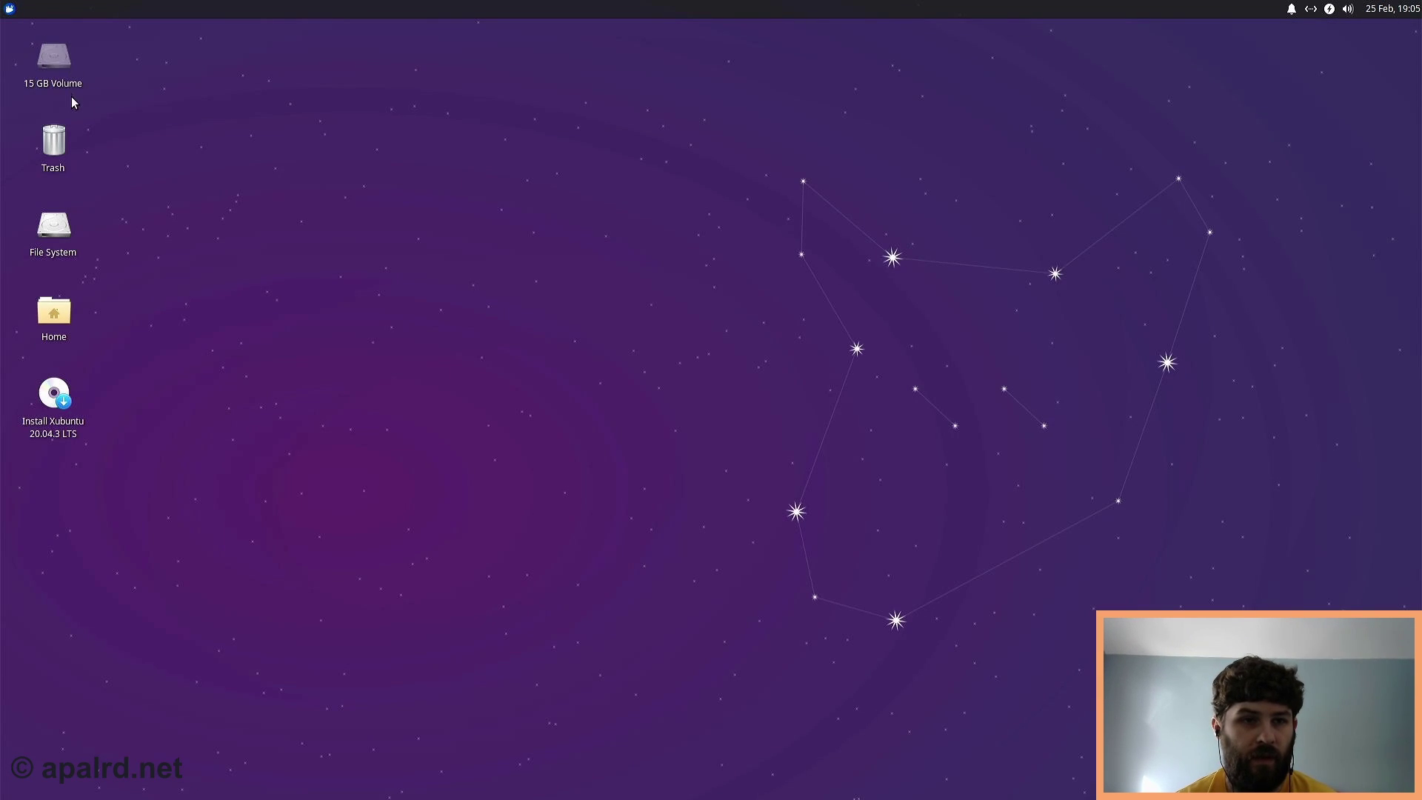
- Launch Firefox from the Whisker applications menu's Web Browser entry
{"action": "left_click", "coordinate": [59, 73]}
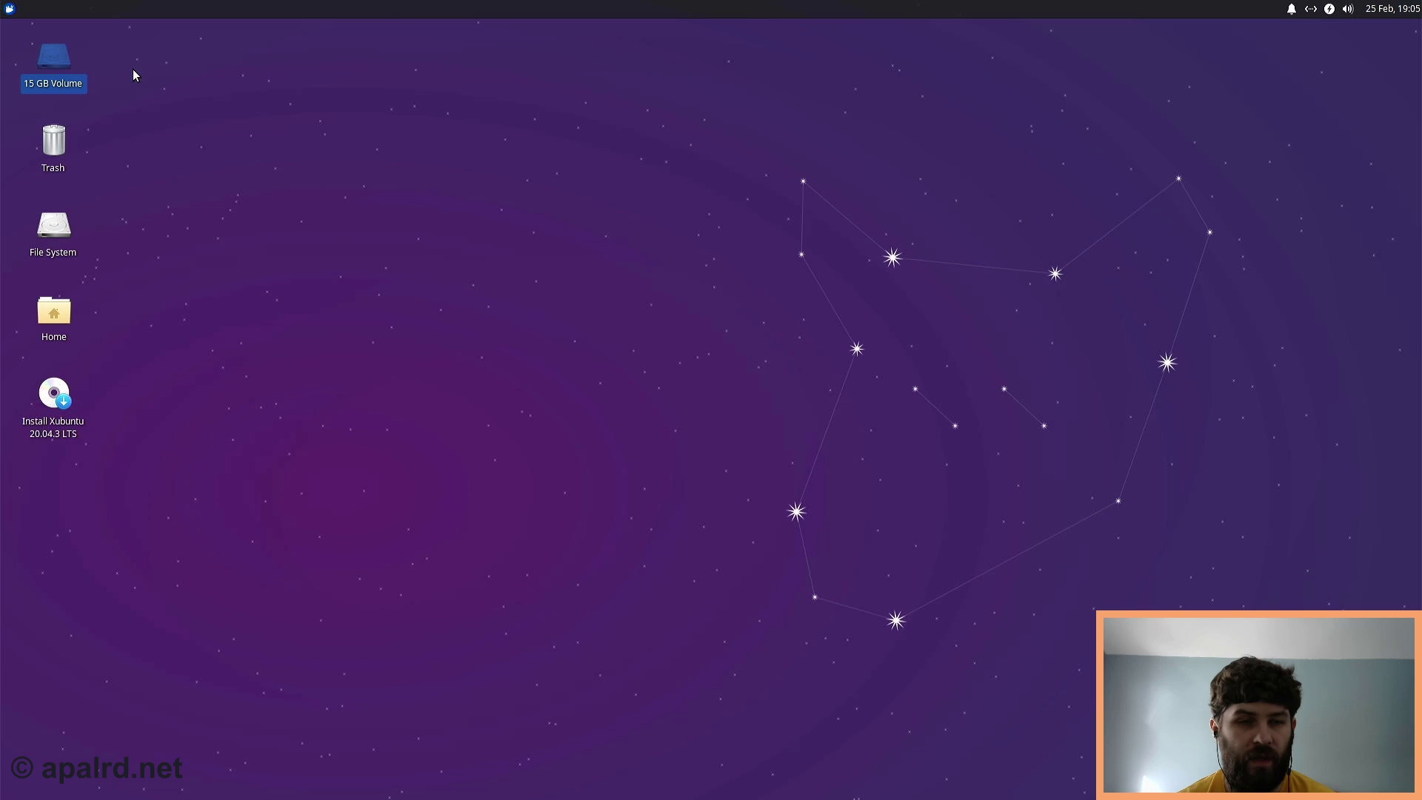
{"action": "left_click", "coordinate": [184, 78]}
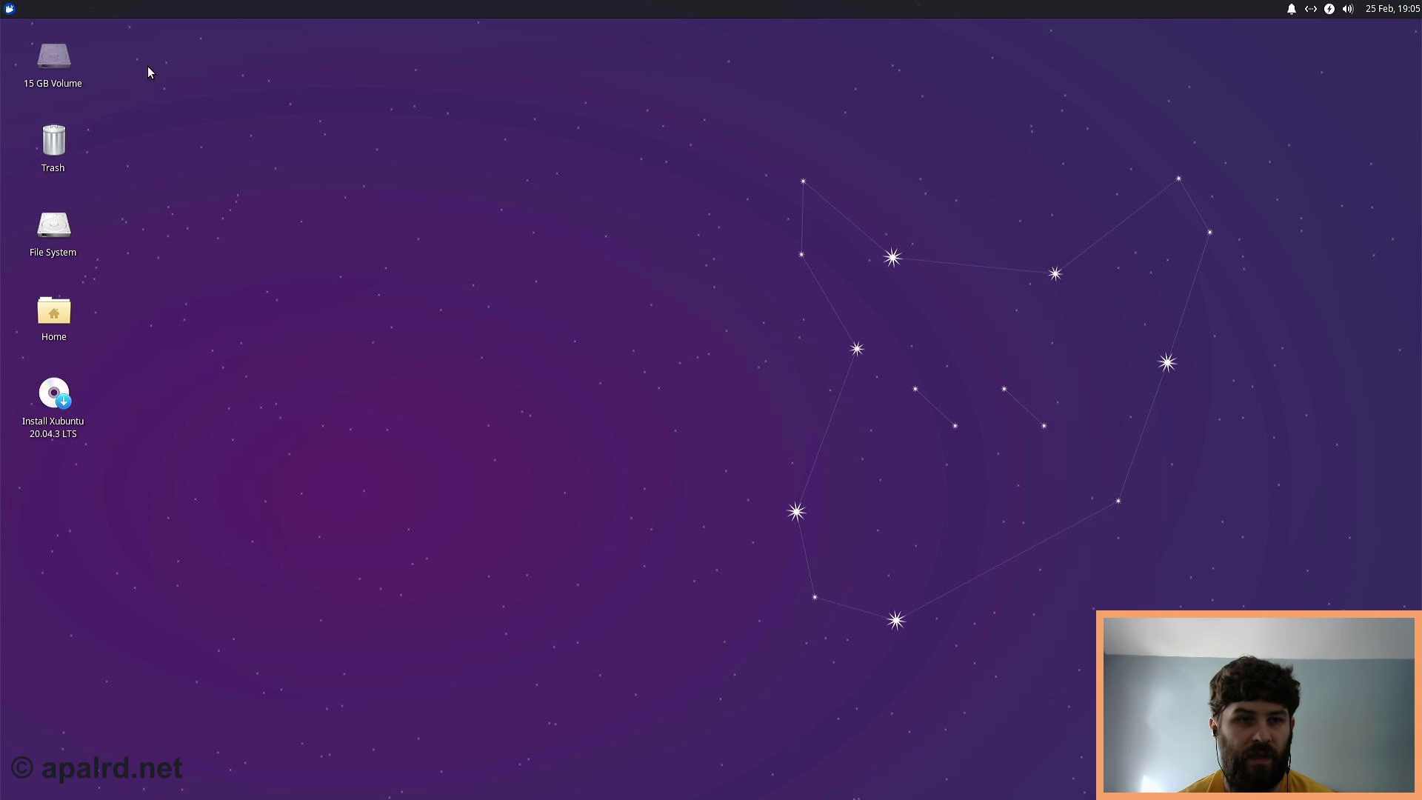
{"action": "left_click", "coordinate": [10, 9]}
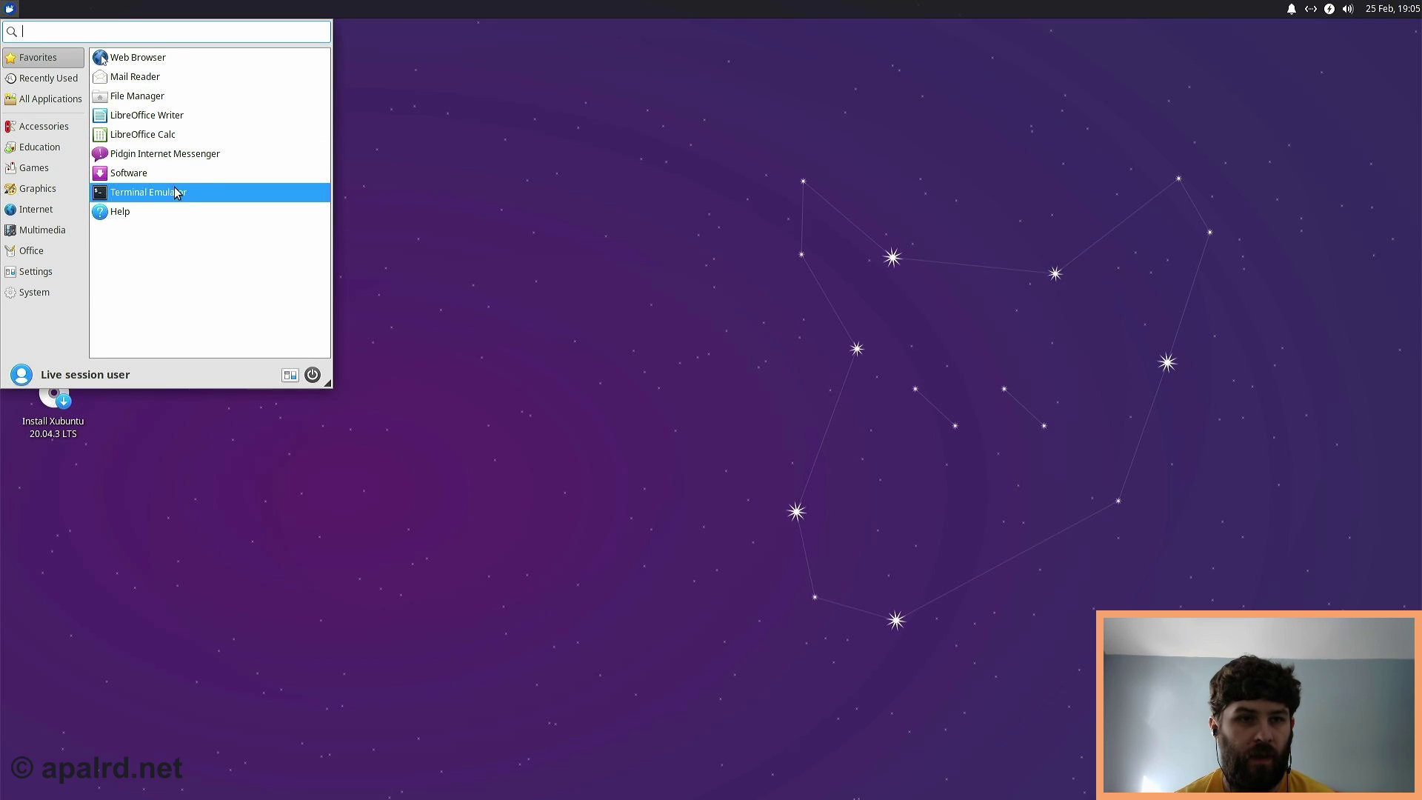
{"action": "left_click", "coordinate": [136, 58]}
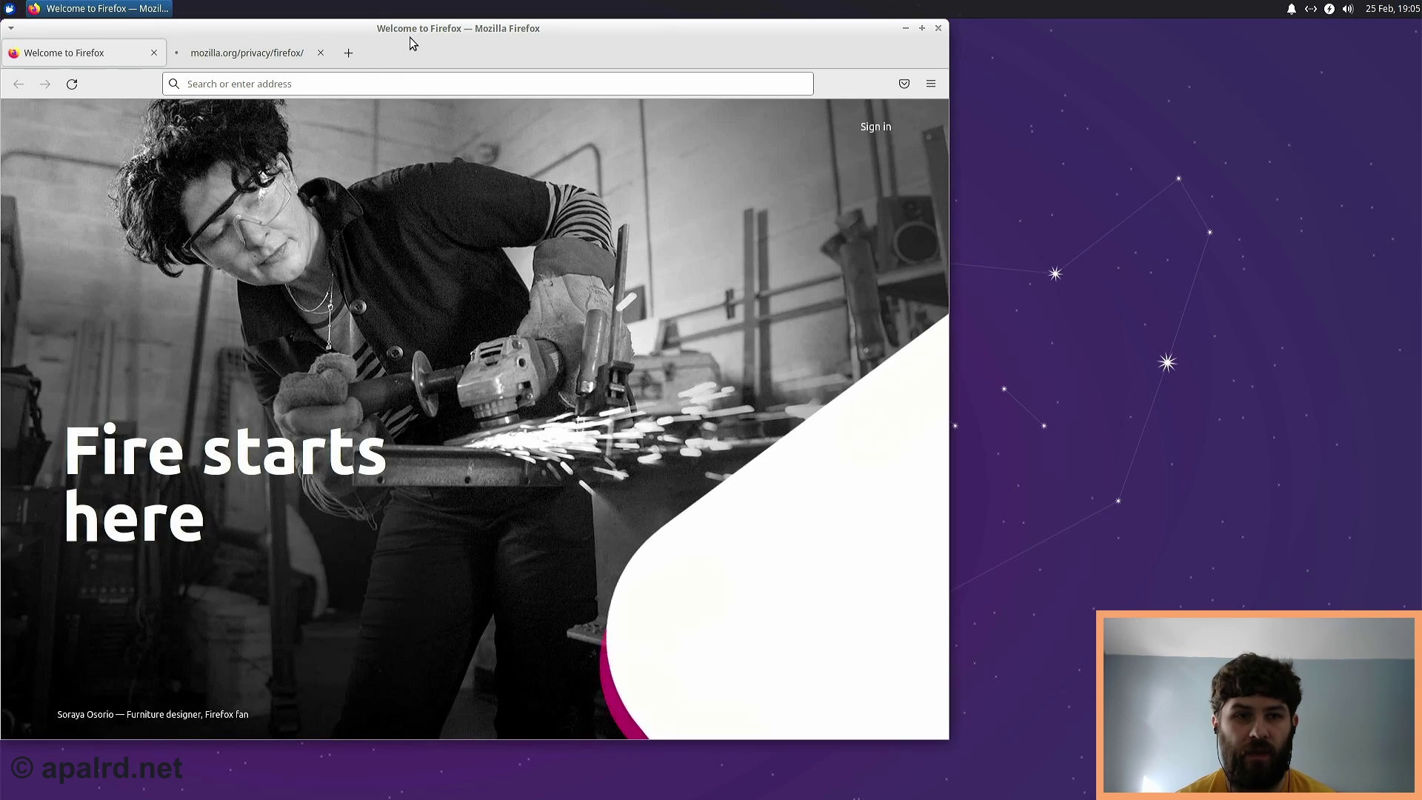
- Search 'balena etcher', open balena.io/etcher, decline the DNS prompt, and download the Linux x64 zip
{"action": "left_click_drag", "start_coordinate": [410, 38], "coordinate": [469, 46]}
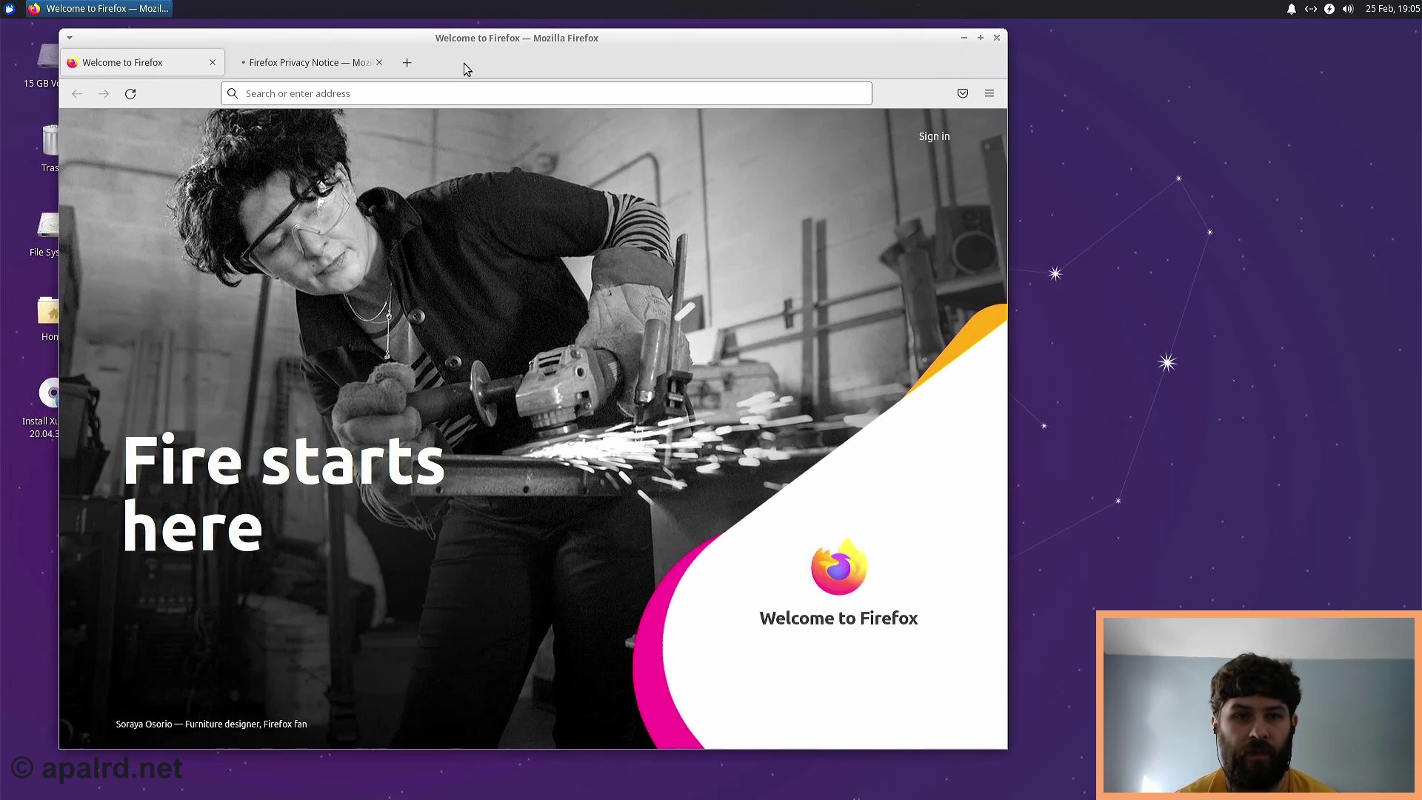
{"action": "left_click", "coordinate": [474, 88]}
{"action": "type", "text": "balena etcher"}
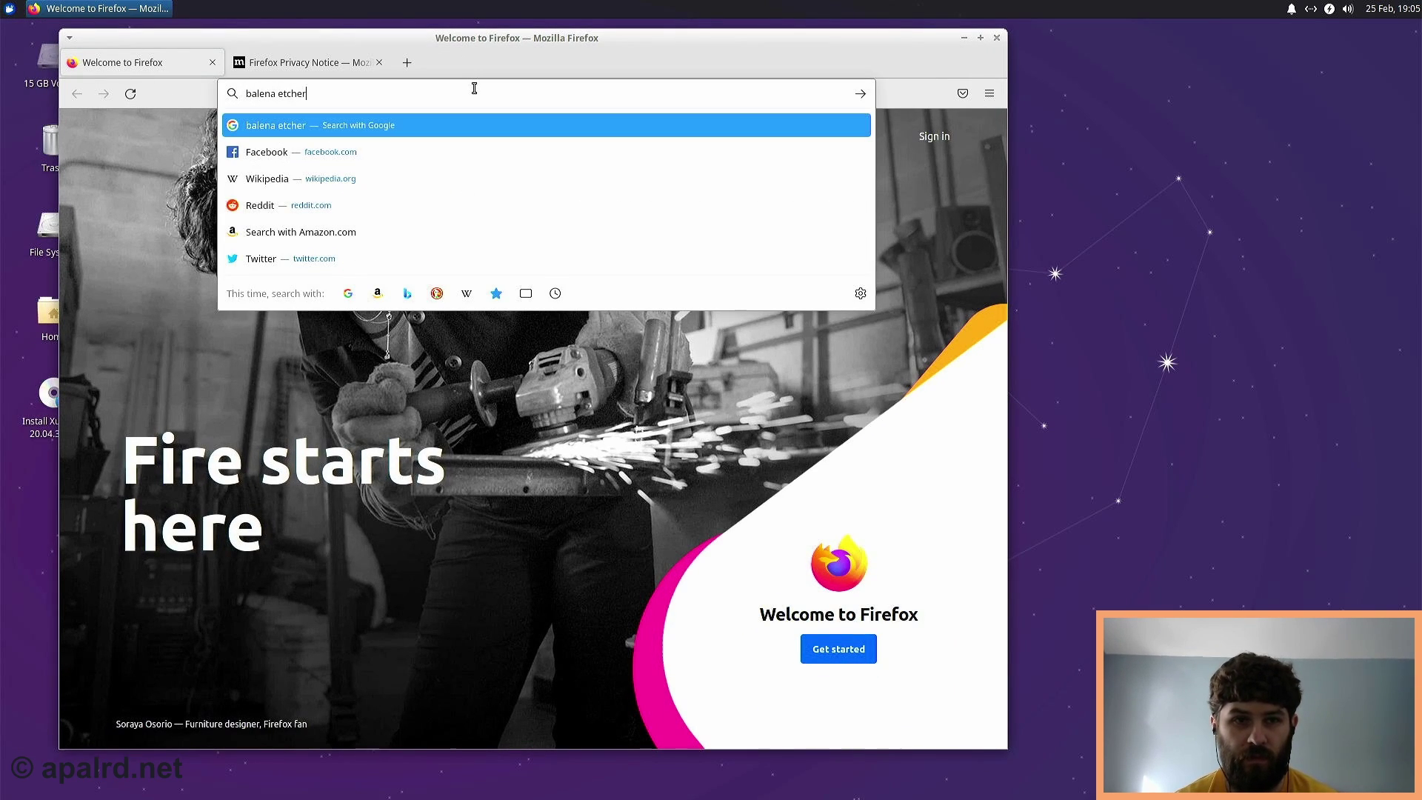
{"action": "key", "text": "Return"}
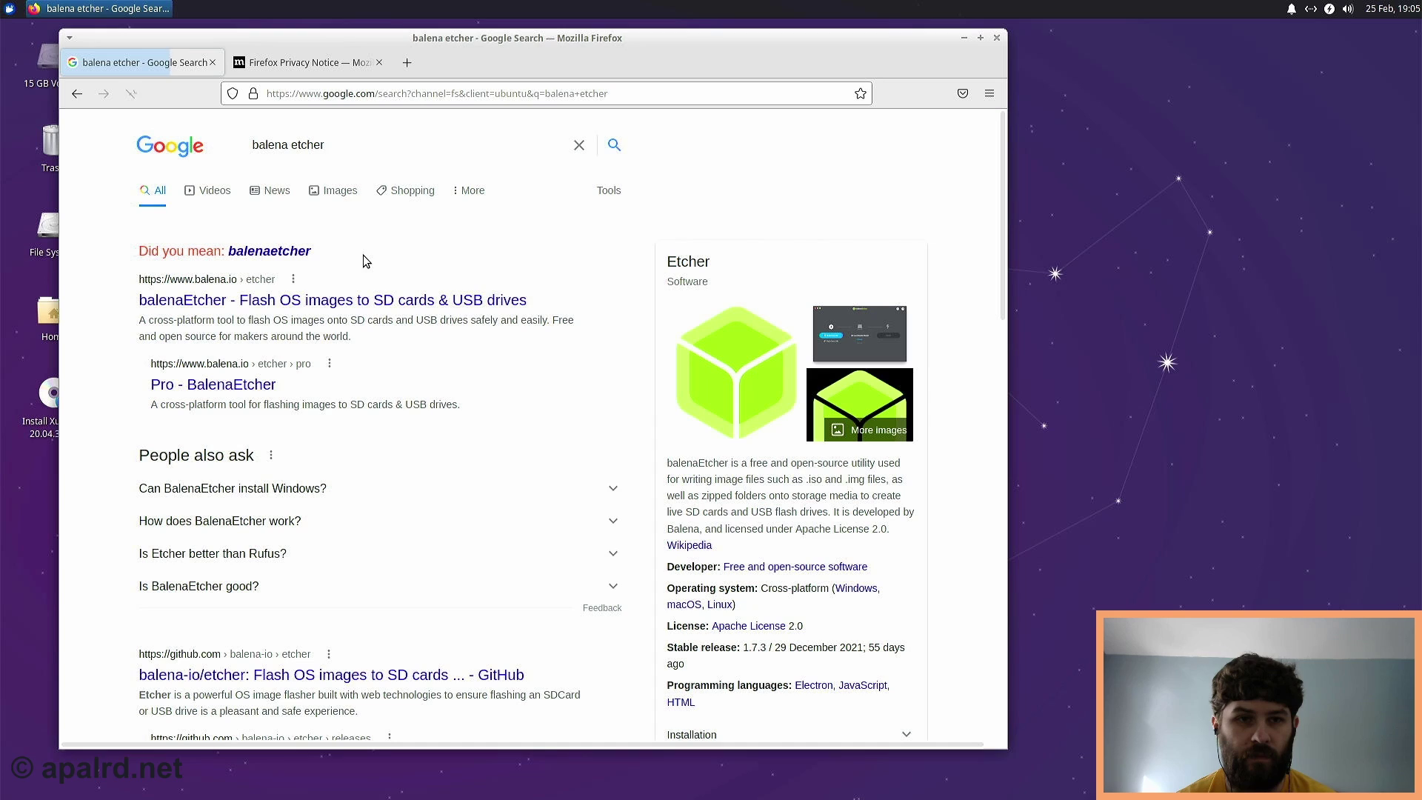
{"action": "left_click", "coordinate": [242, 306]}
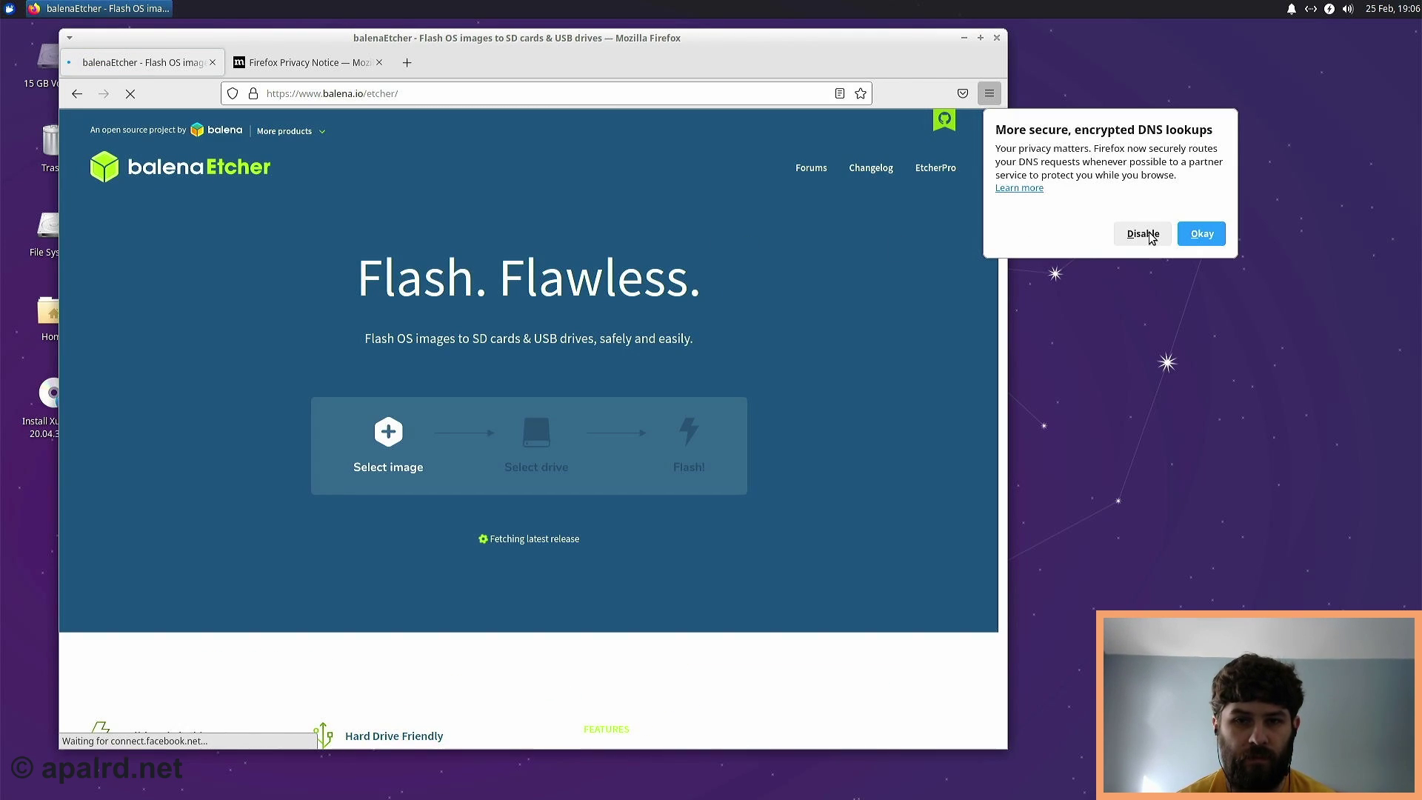
{"action": "left_click", "coordinate": [1143, 234]}
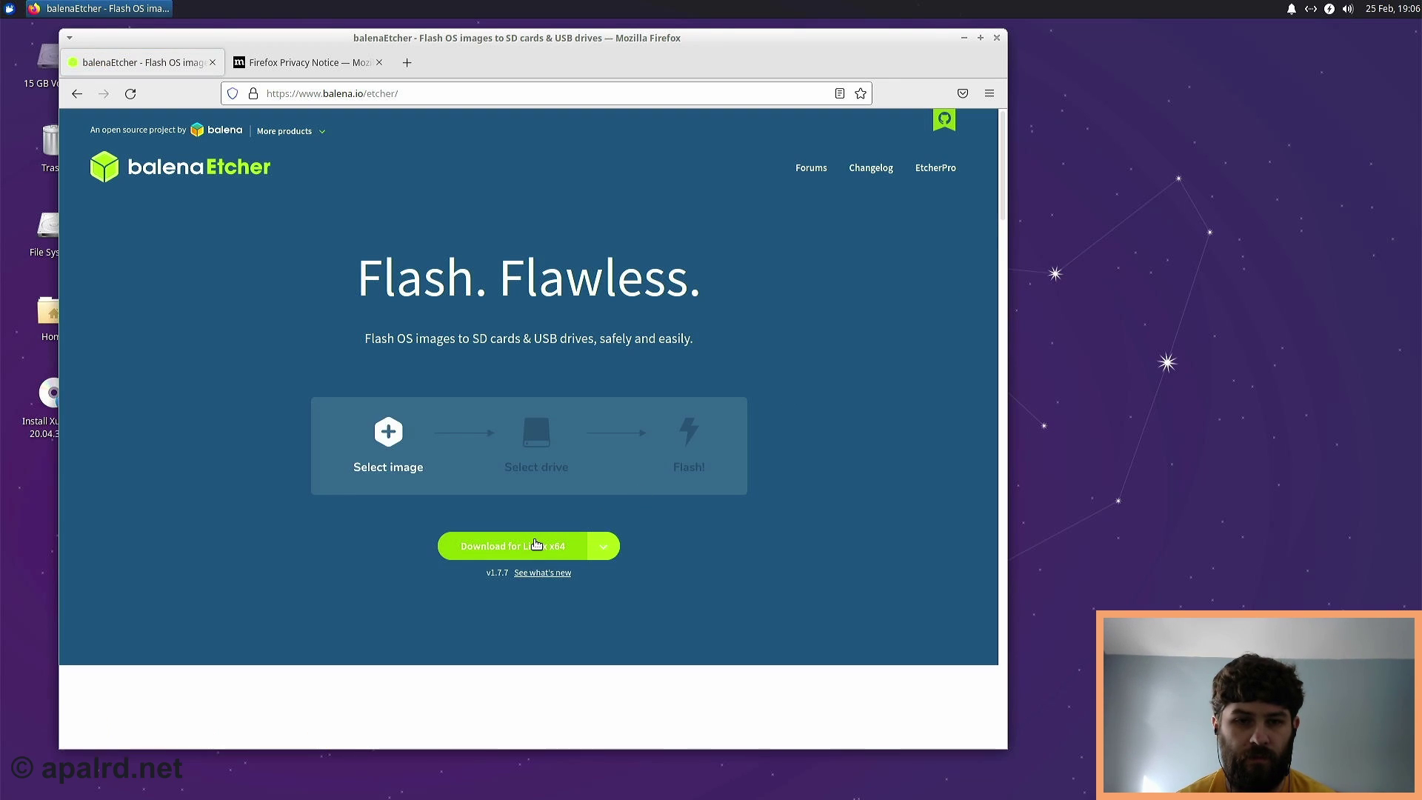
{"action": "left_click", "coordinate": [535, 546]}
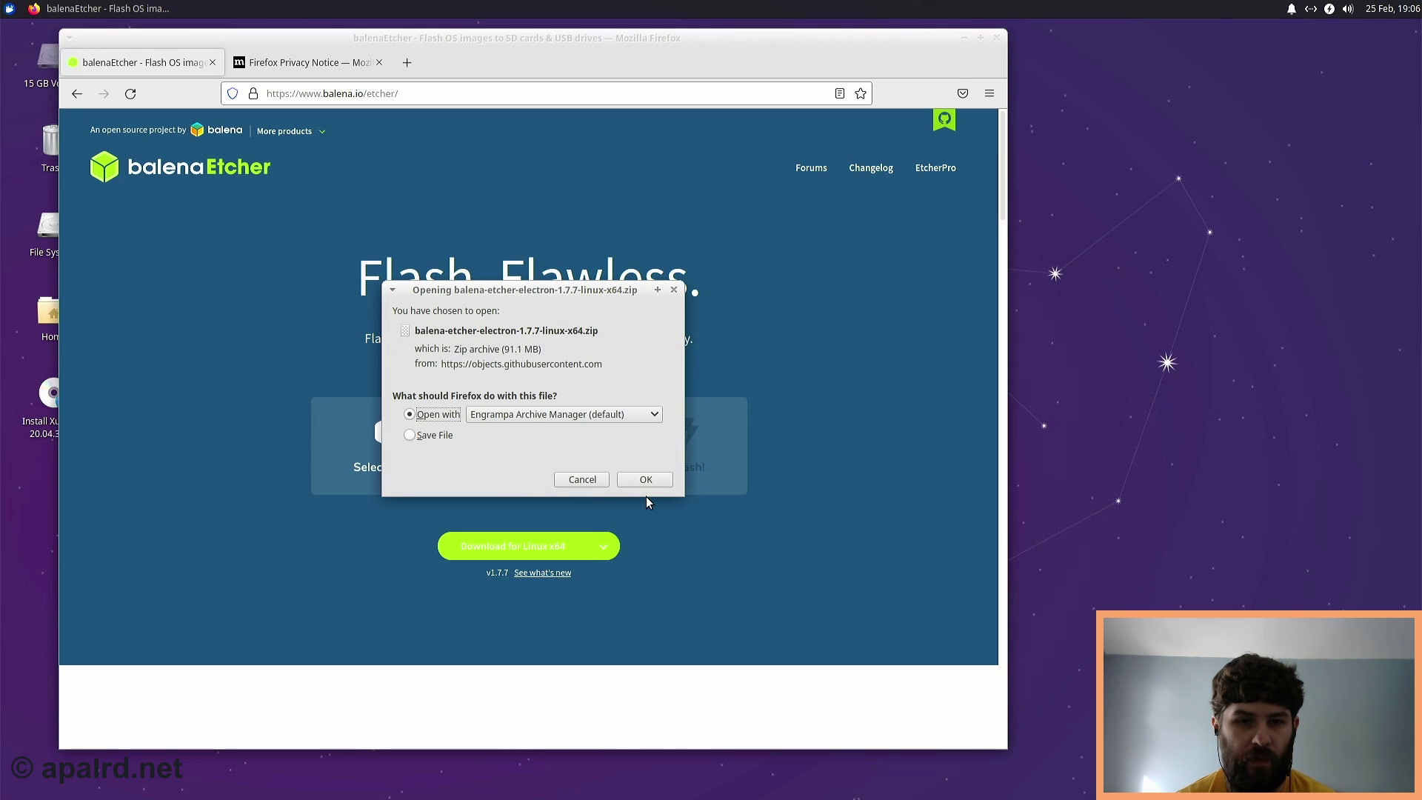
- Open the zip in Engrampa and drag balenaEtcher-1.7.7-x64.AppImage onto the desktop
{"action": "left_click", "coordinate": [643, 485]}
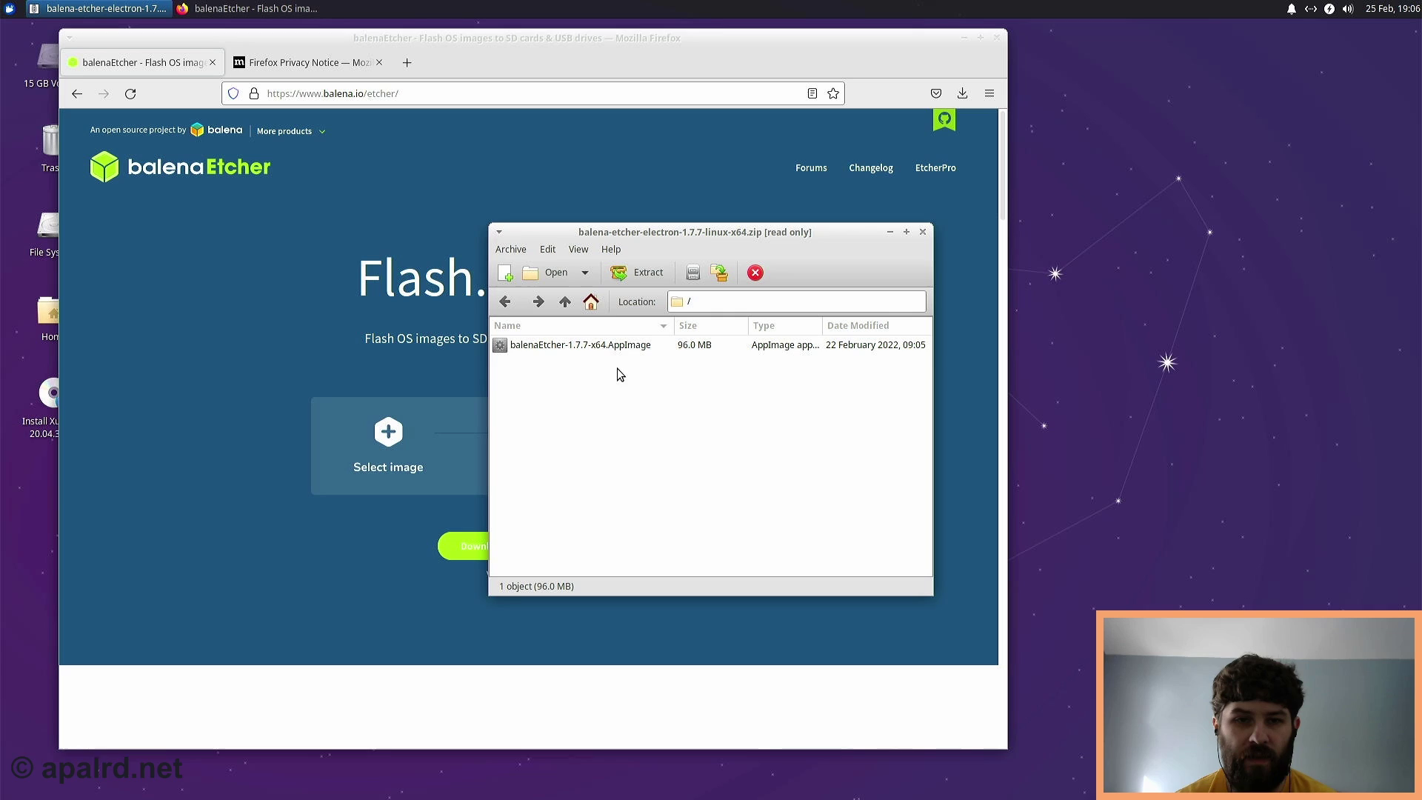
{"action": "left_click_drag", "start_coordinate": [603, 348], "coordinate": [1101, 376]}
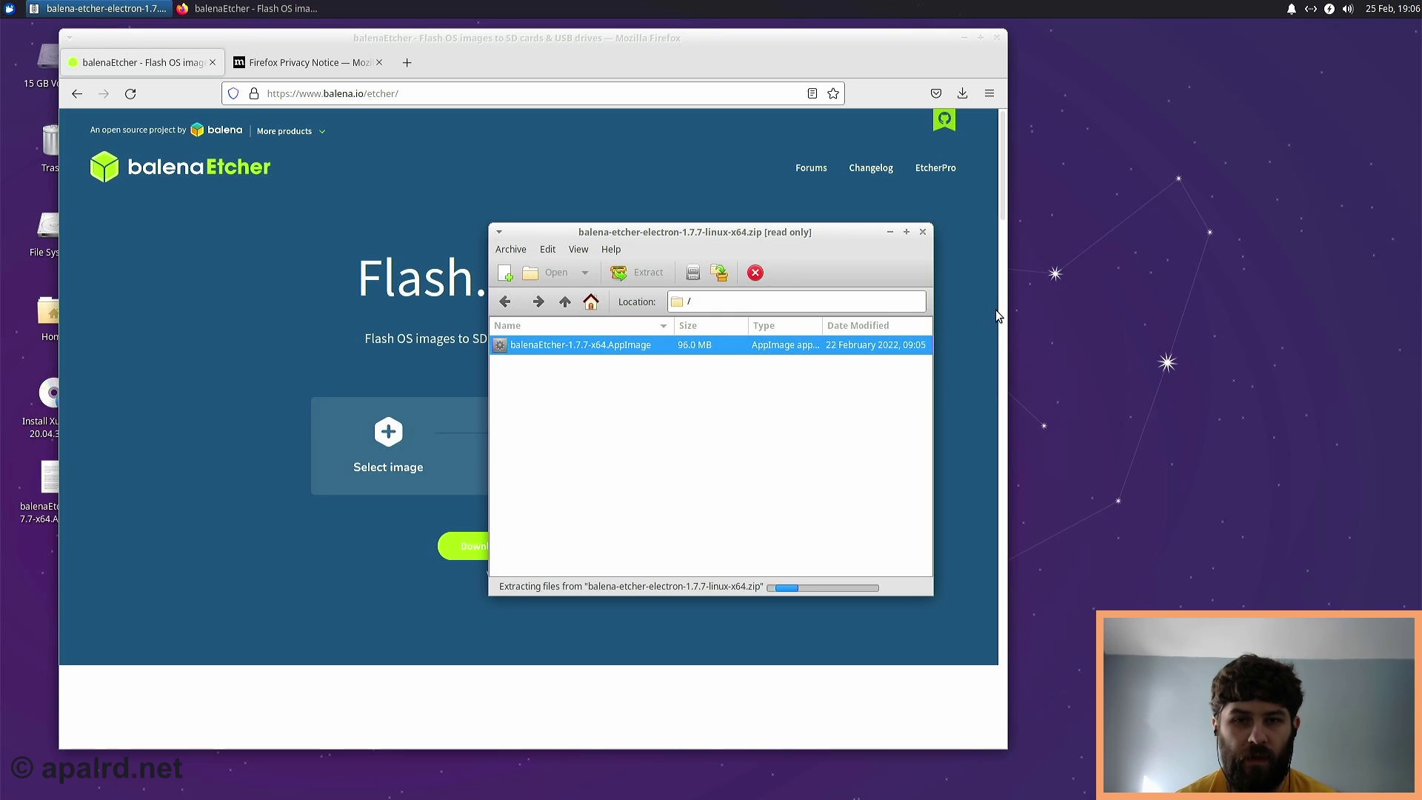
- Close Engrampa and the Privacy Notice tab, then go to home-assistant.io
{"action": "left_click", "coordinate": [923, 232]}
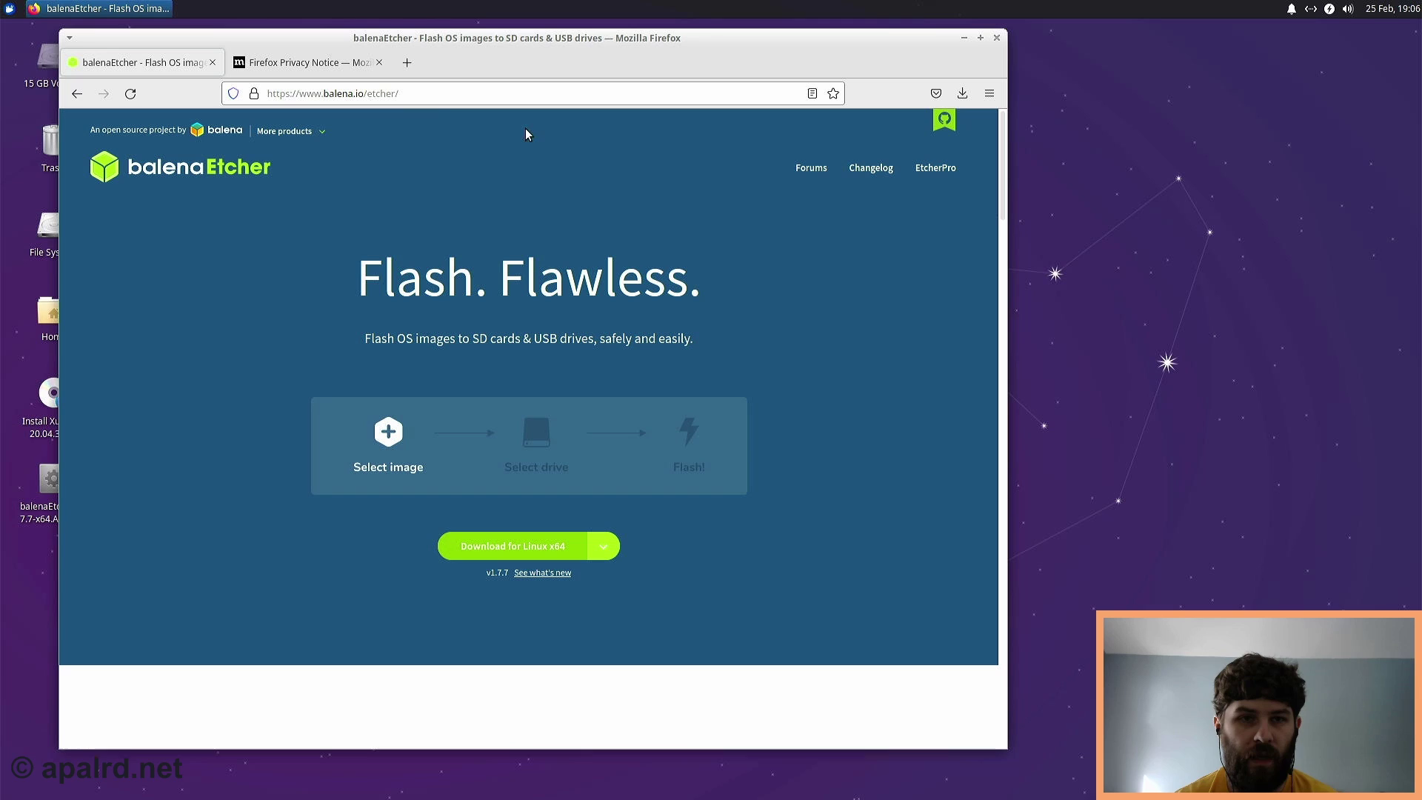
{"action": "left_click", "coordinate": [379, 62]}
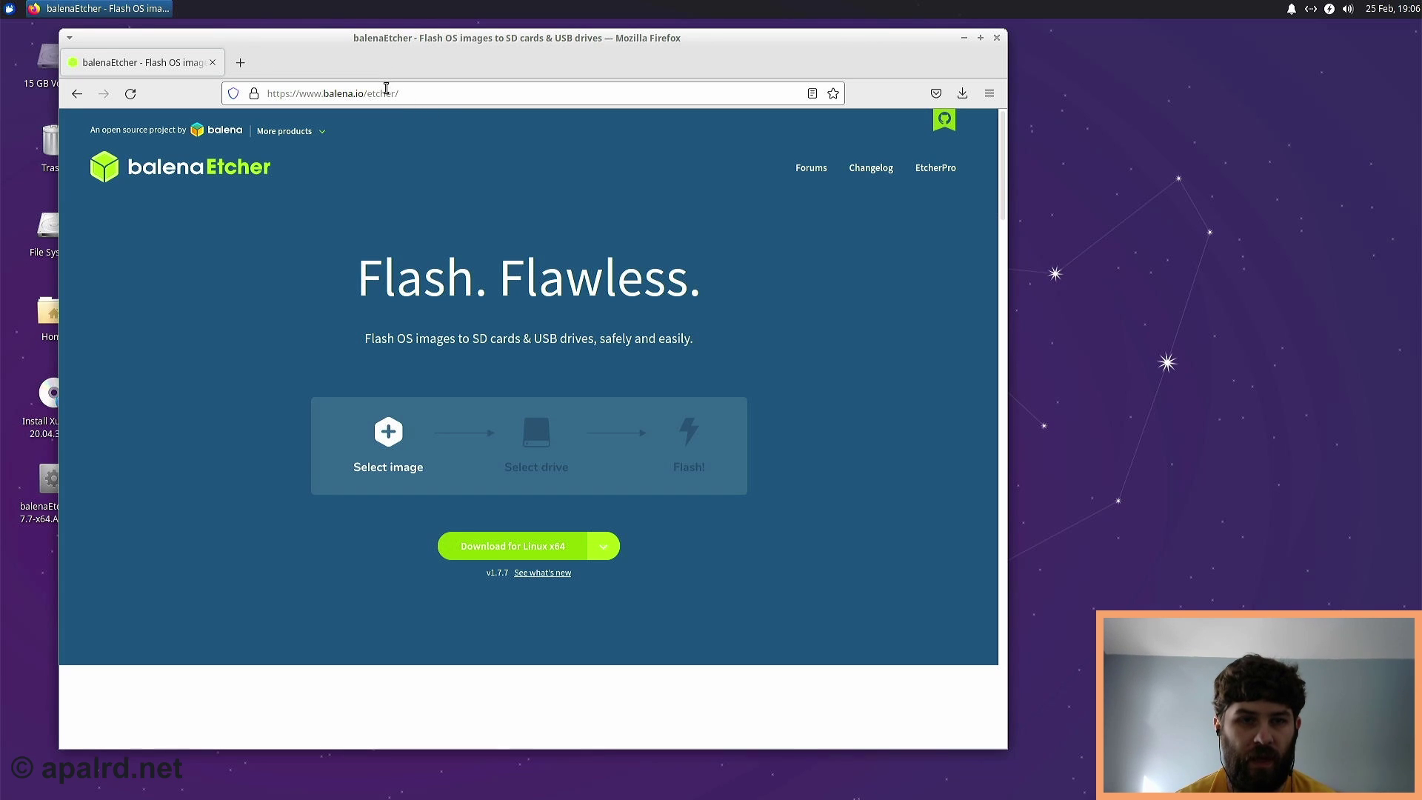
{"action": "left_click", "coordinate": [386, 88]}
{"action": "type", "text": "homea"}
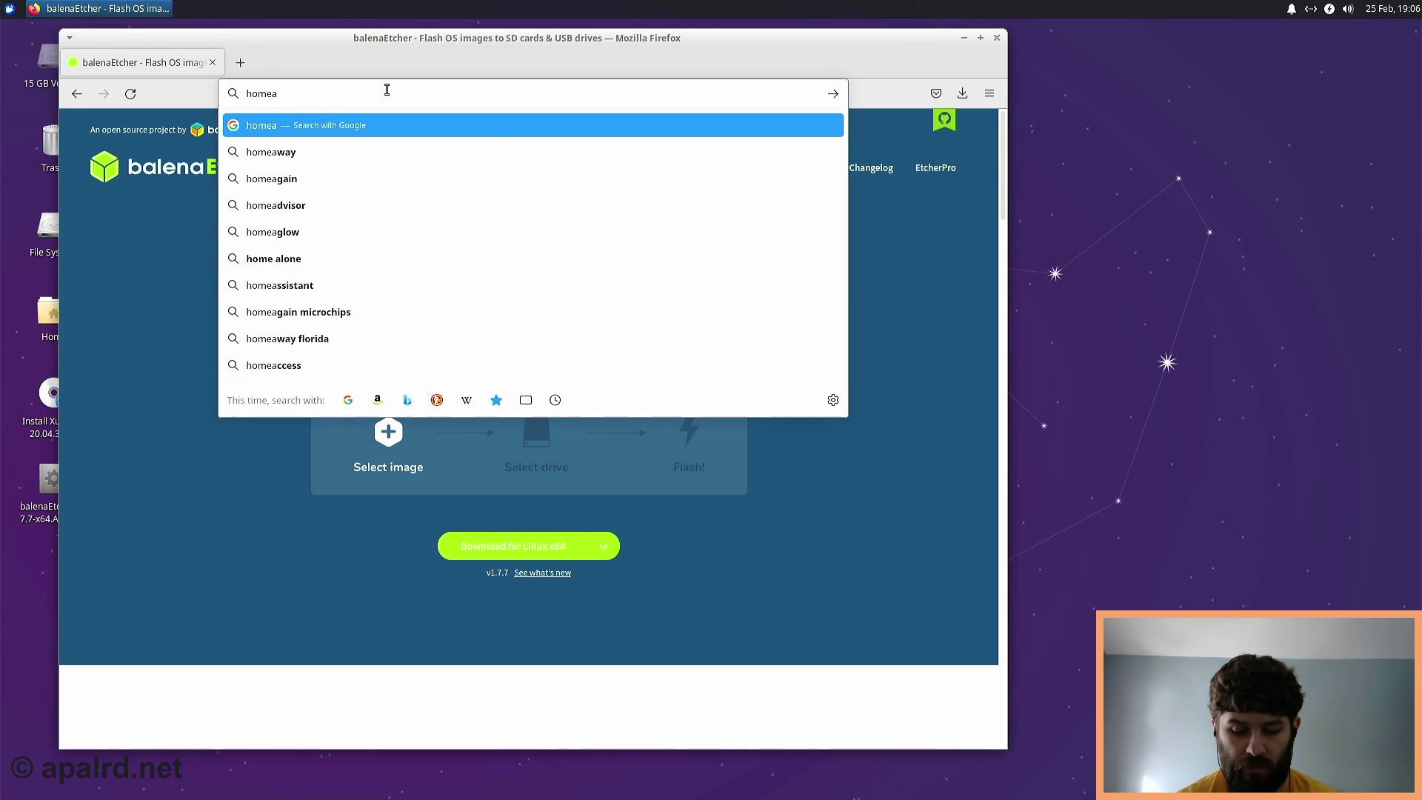
{"action": "key", "text": "BackSpace"}
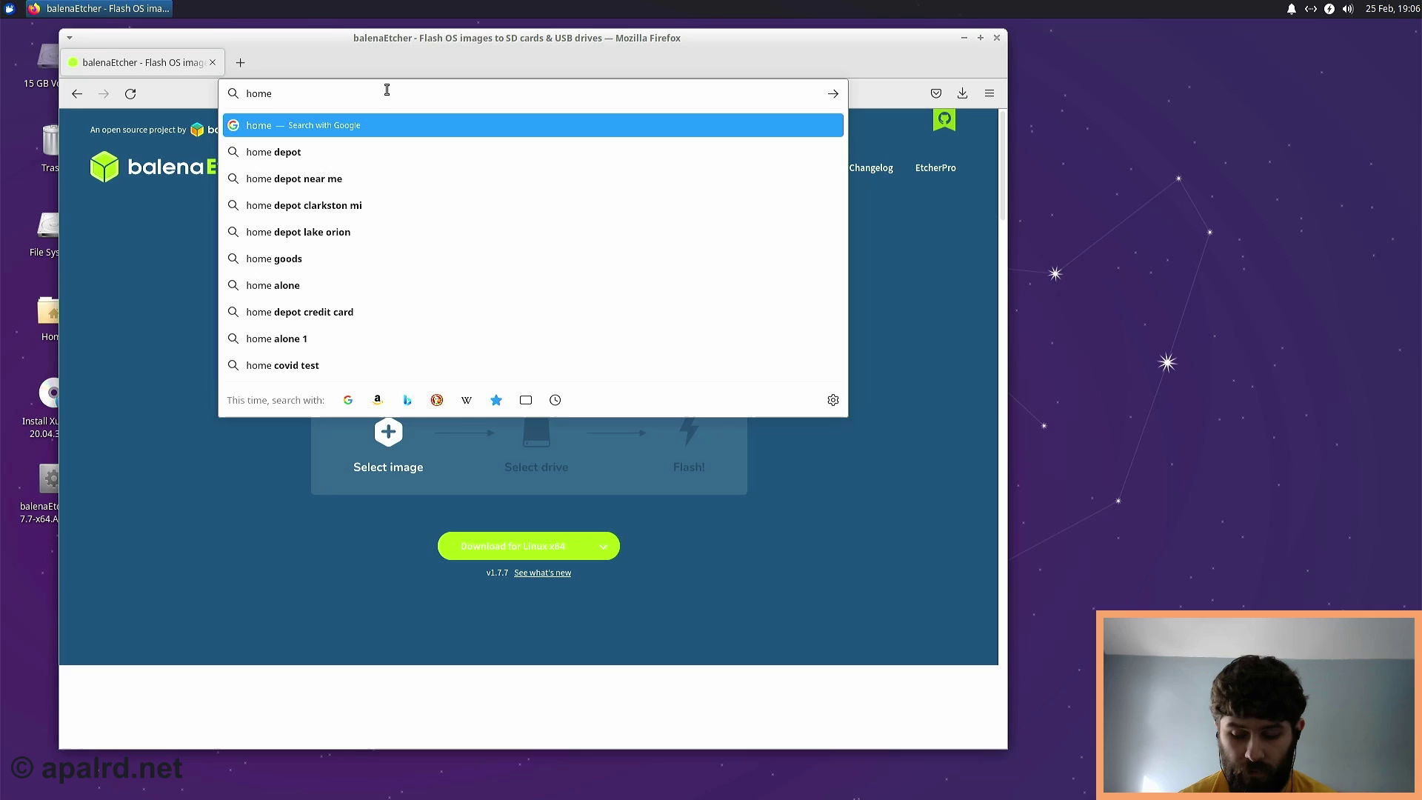
{"action": "key", "text": "Right"}
{"action": "type", "text": "-assistant.io"}
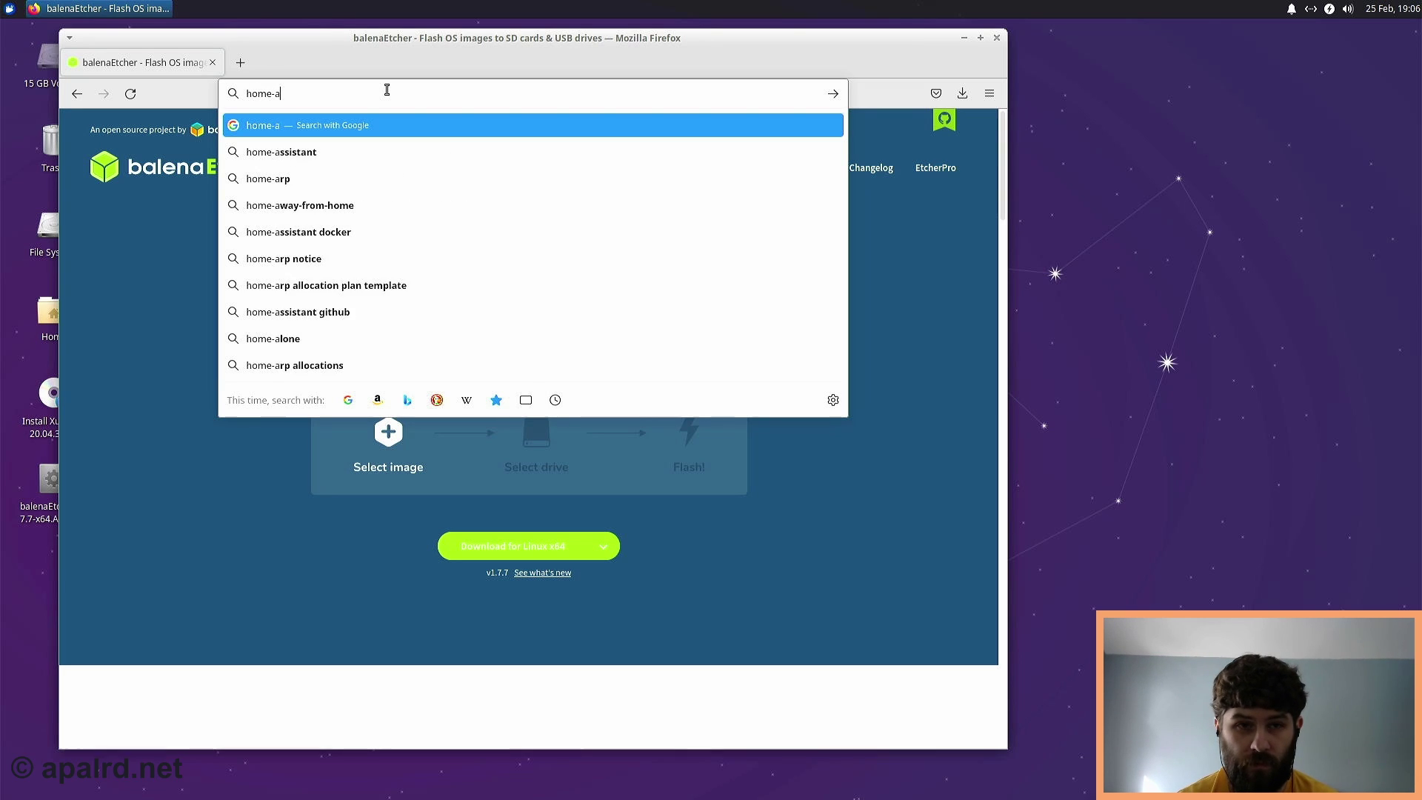
{"action": "key", "text": "Return"}
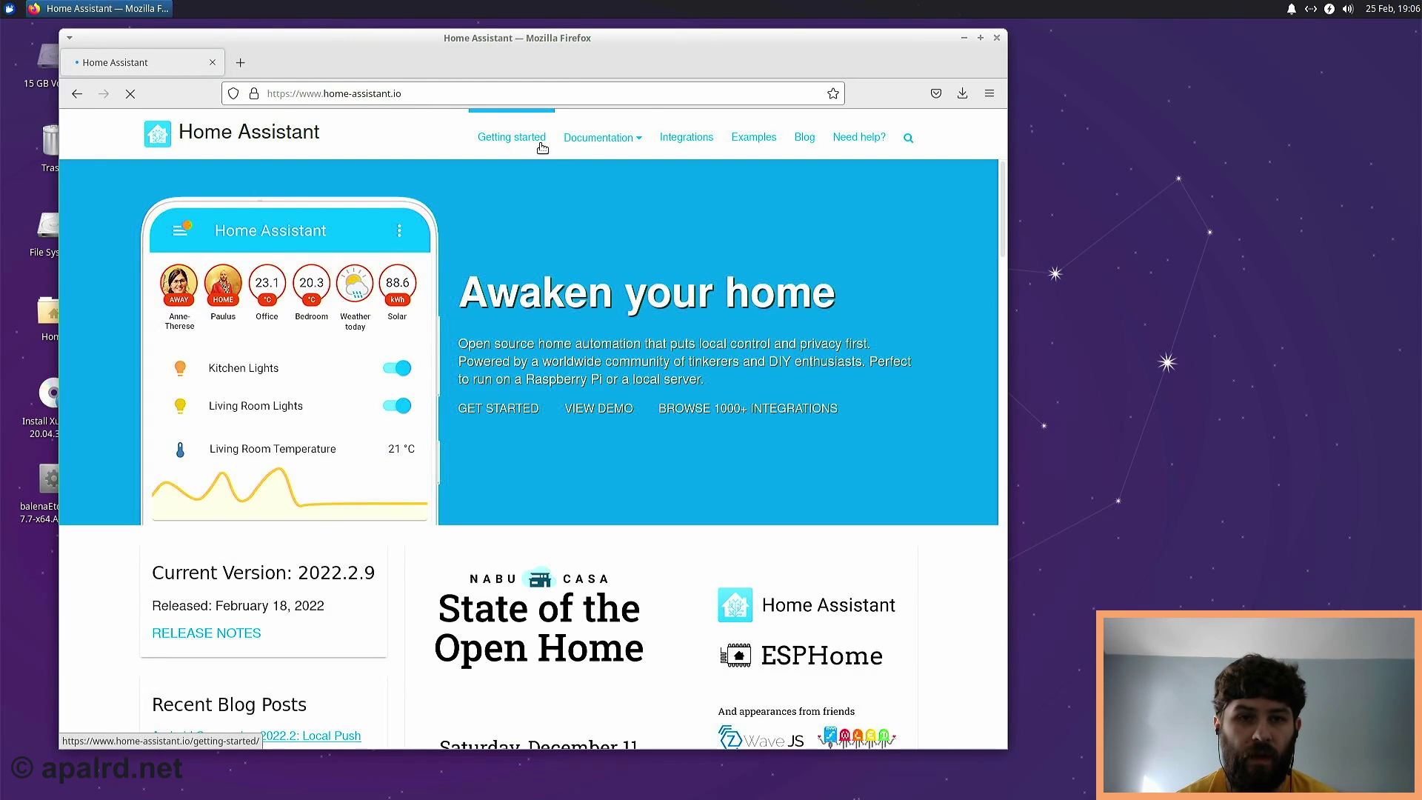
- Go via Getting started > Installation > Generic x86-64 to 'Write the image to your boot media'
{"action": "mouse_move", "coordinate": [573, 148]}
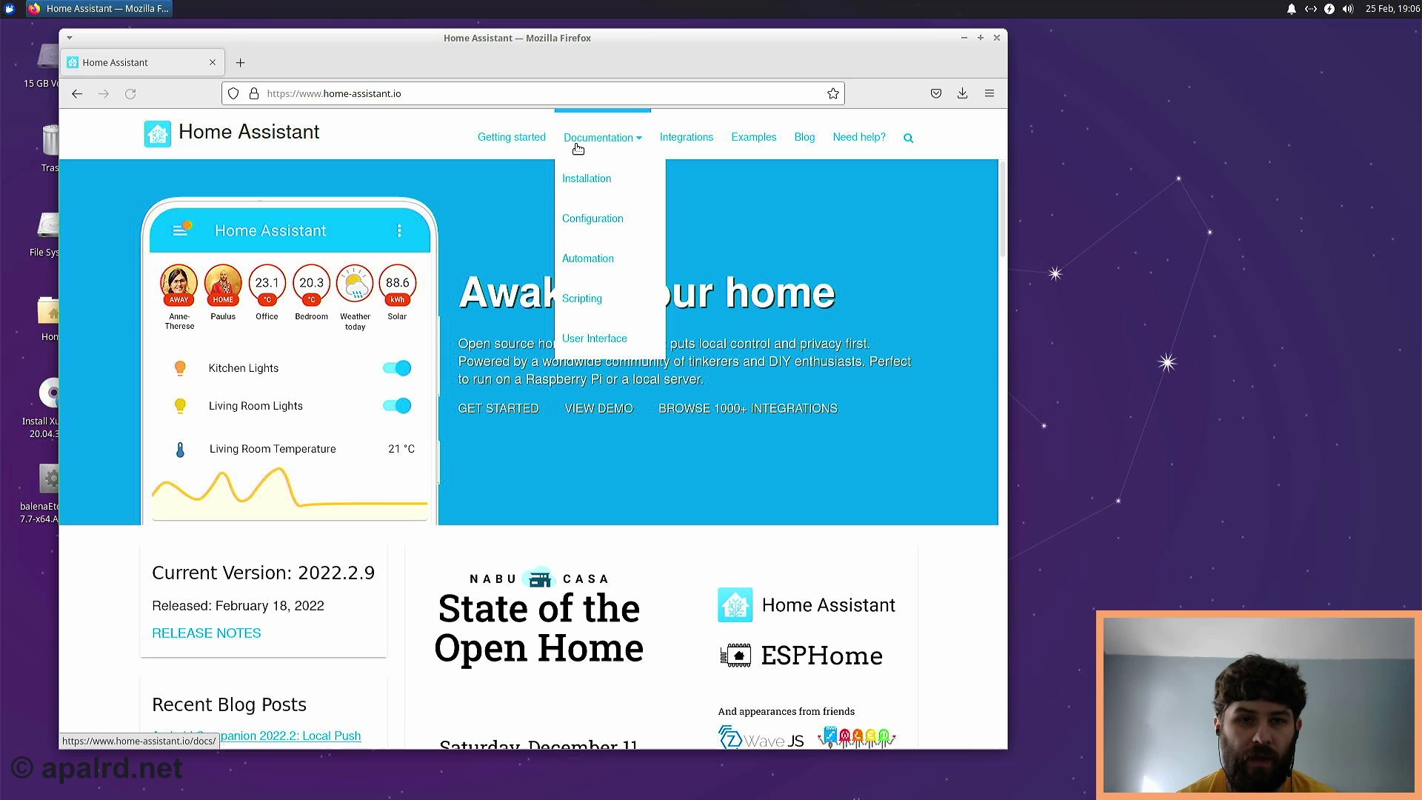
{"action": "left_click", "coordinate": [533, 146]}
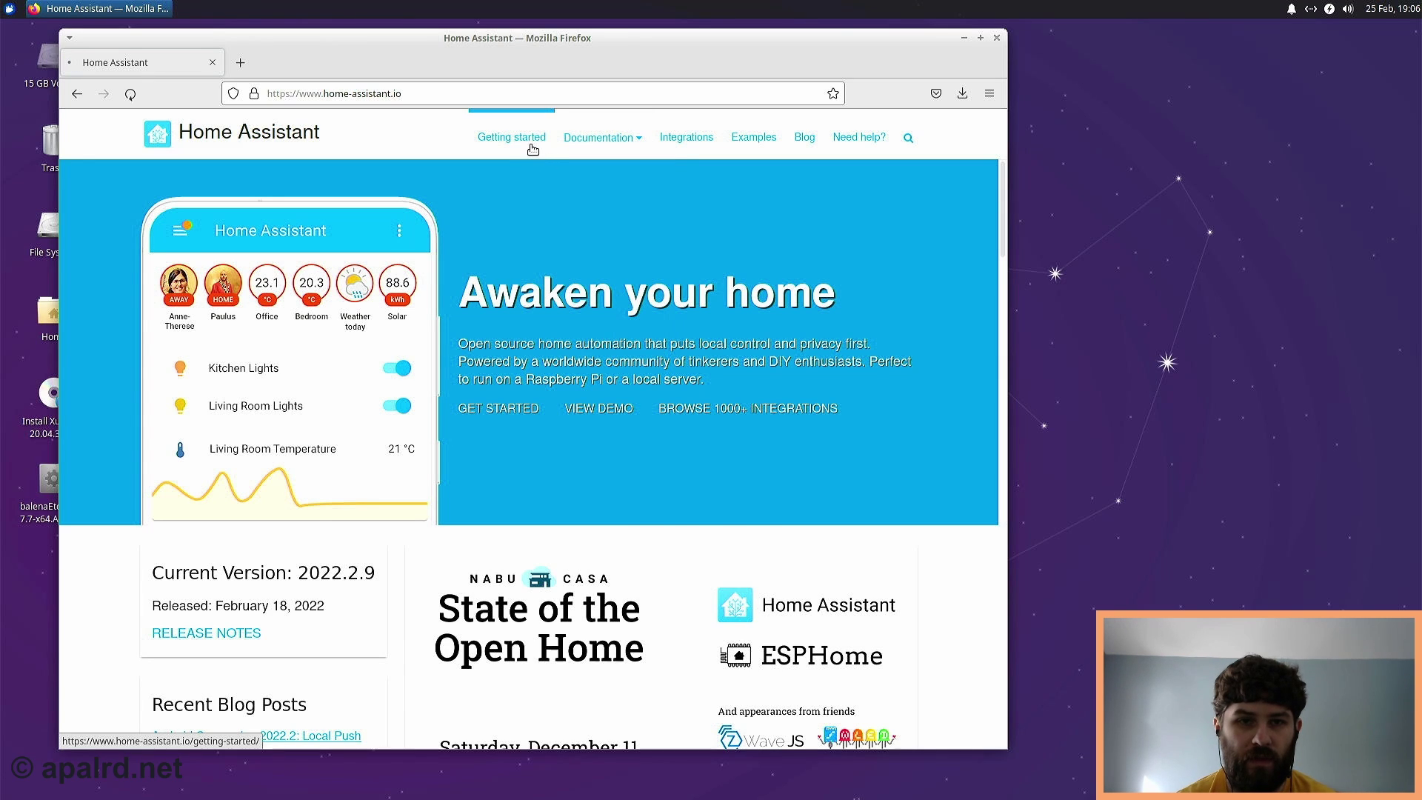
{"action": "left_click", "coordinate": [703, 221]}
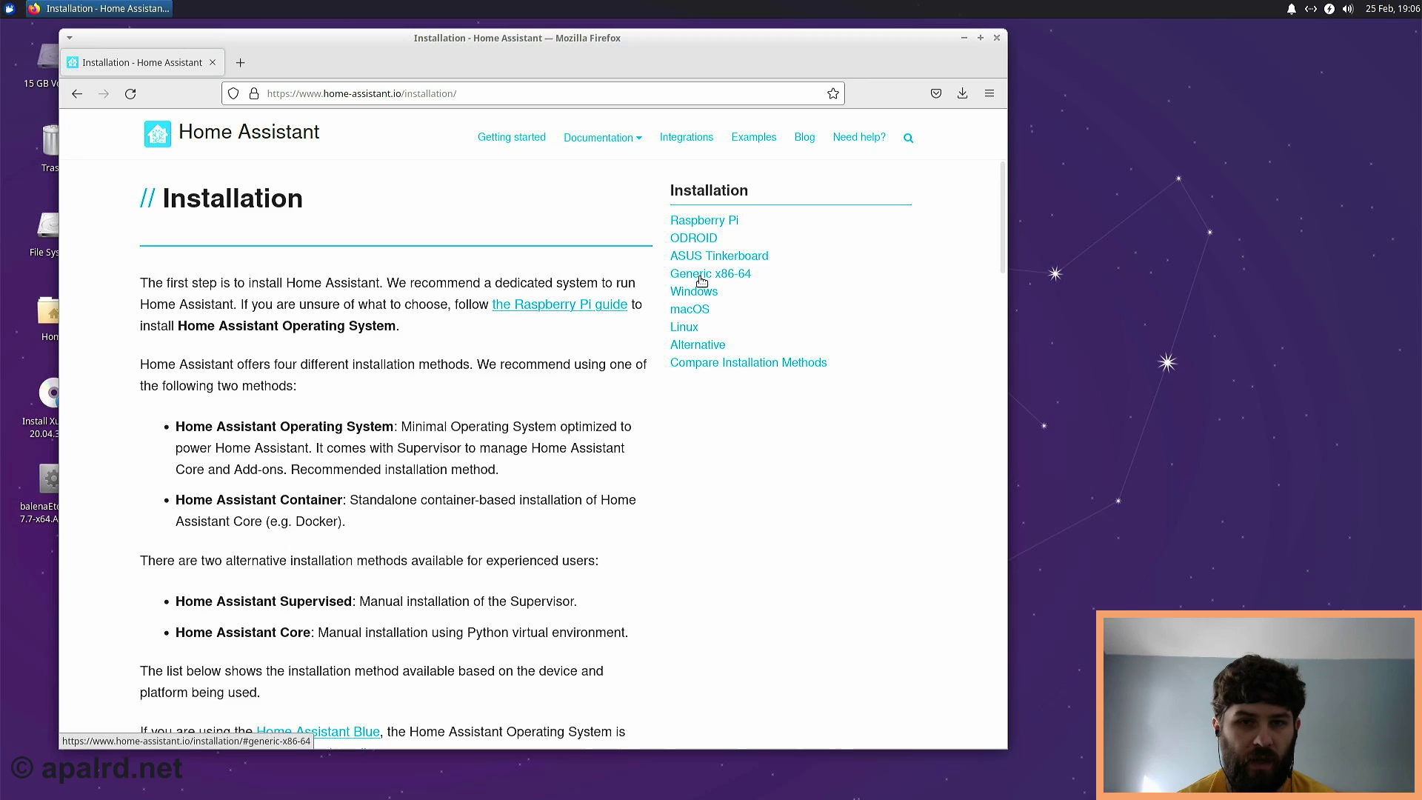
{"action": "left_click", "coordinate": [699, 275]}
{"action": "left_click", "coordinate": [545, 253]}
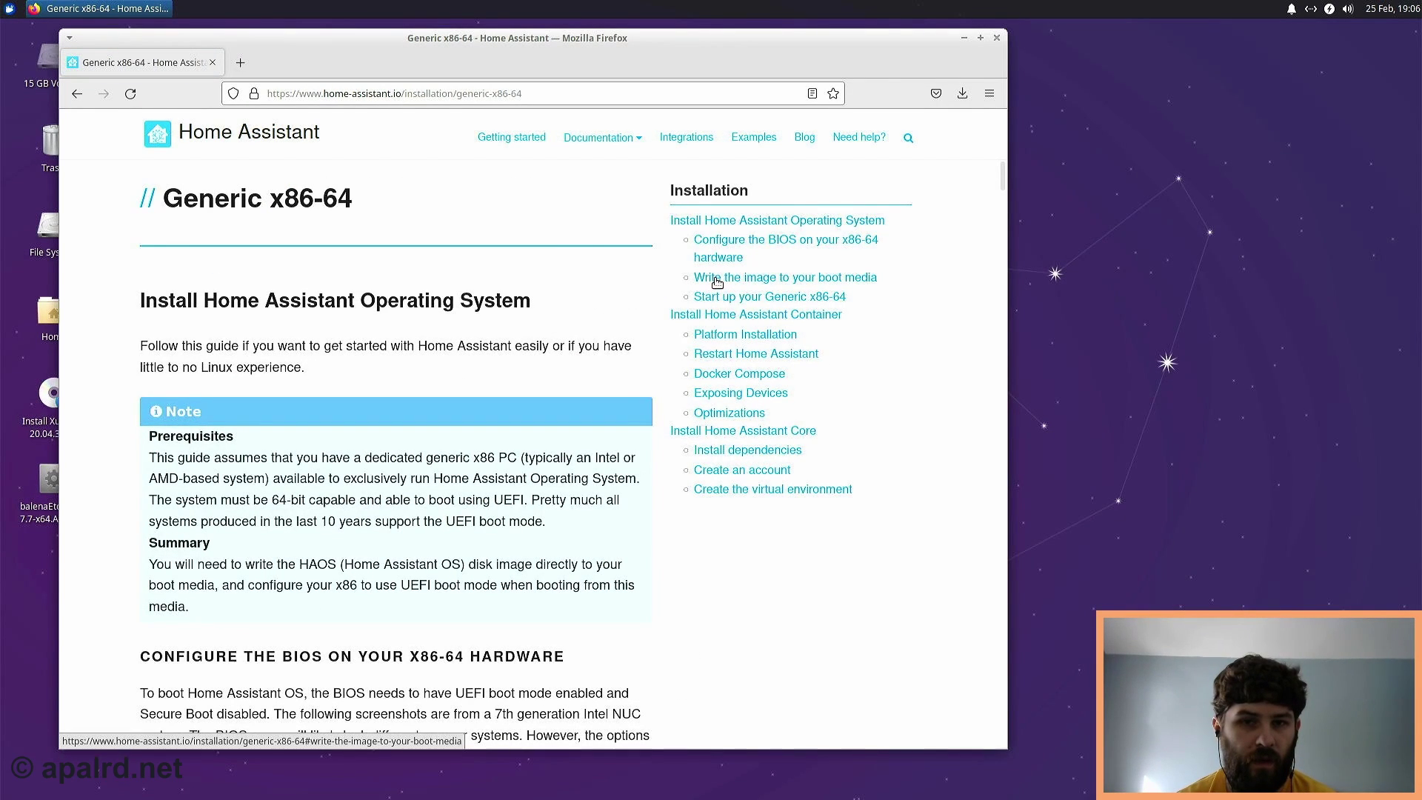
{"action": "left_click", "coordinate": [716, 283]}
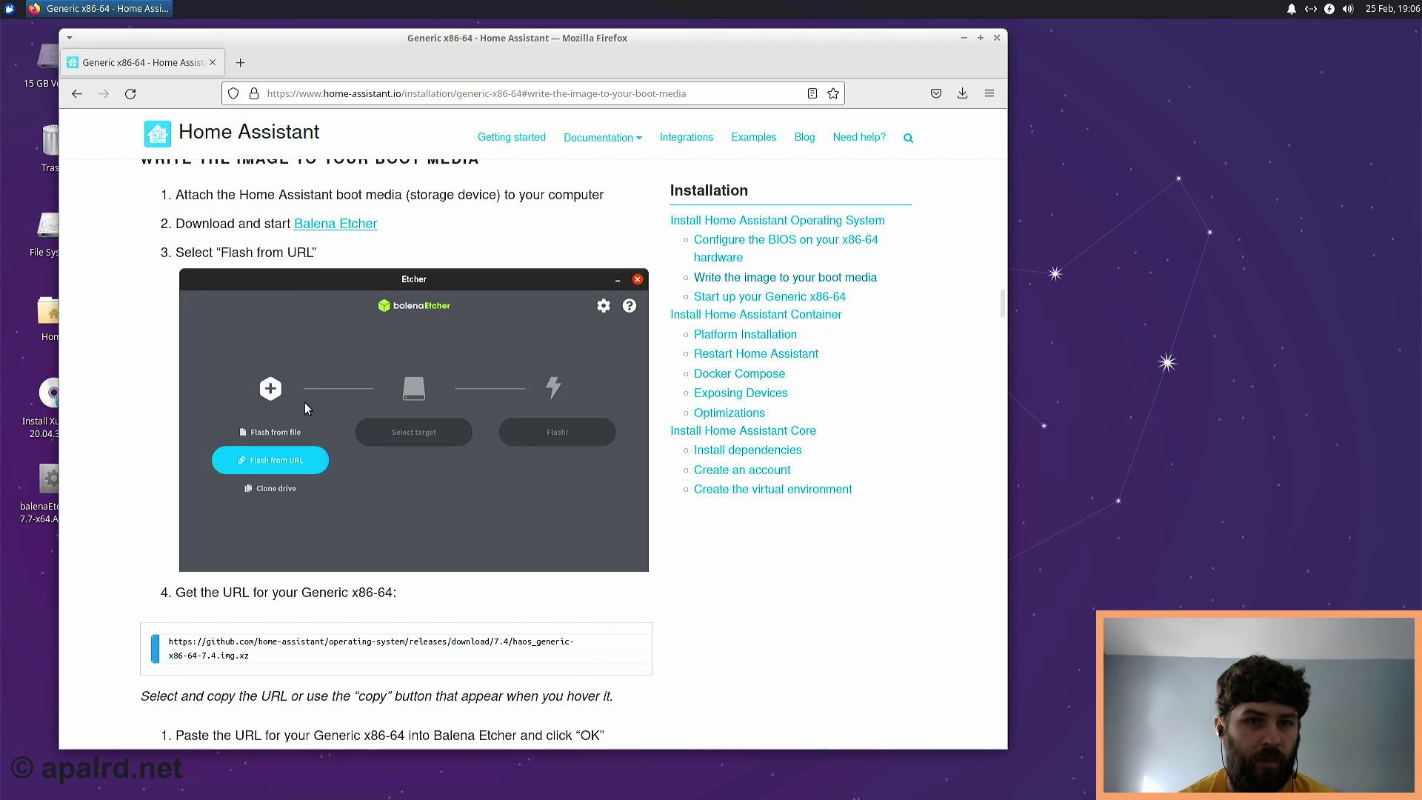
- Run gparted from a Desktop terminal, centre its window, and select the /dev/sda2 partition
{"action": "left_click_drag", "start_coordinate": [268, 43], "coordinate": [381, 42]}
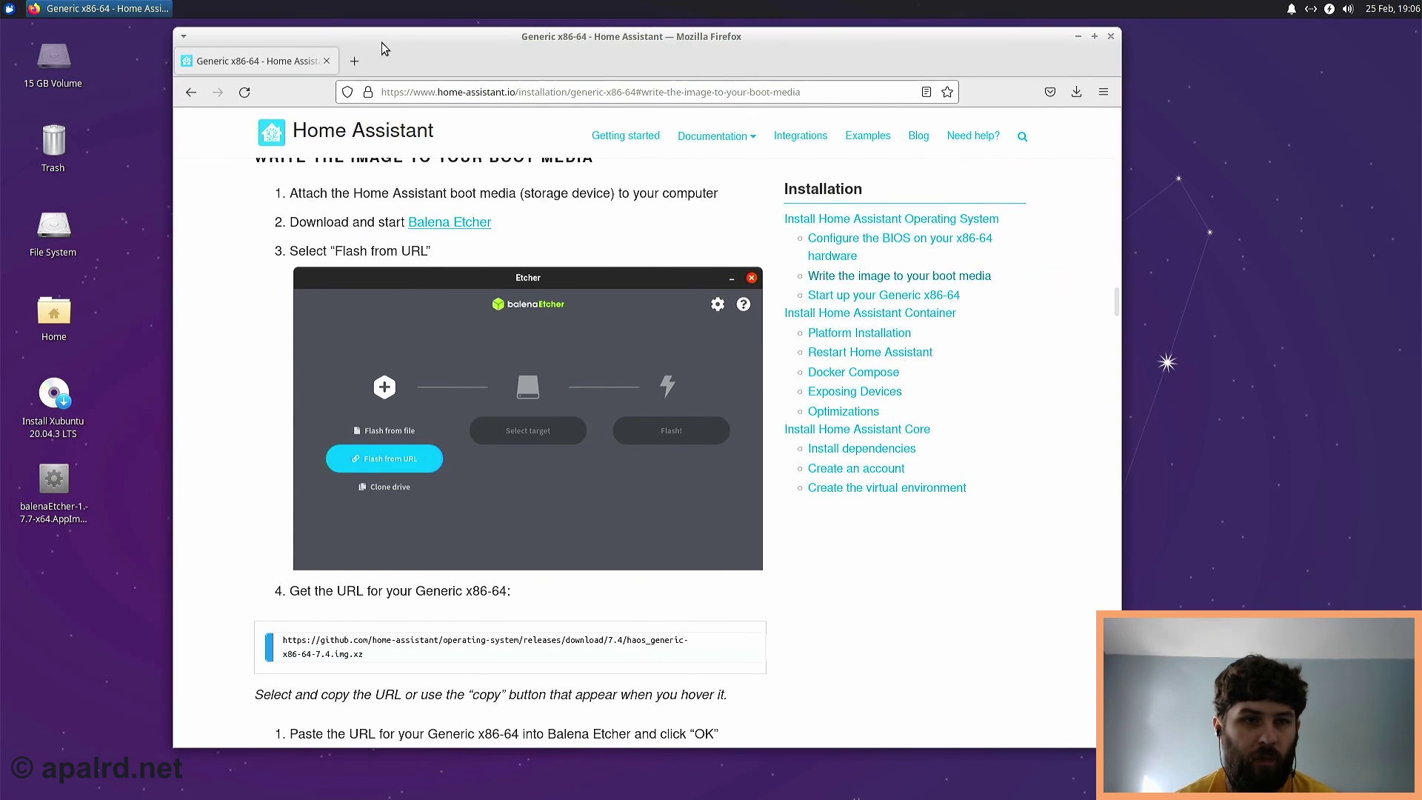
{"action": "right_click", "coordinate": [131, 165]}
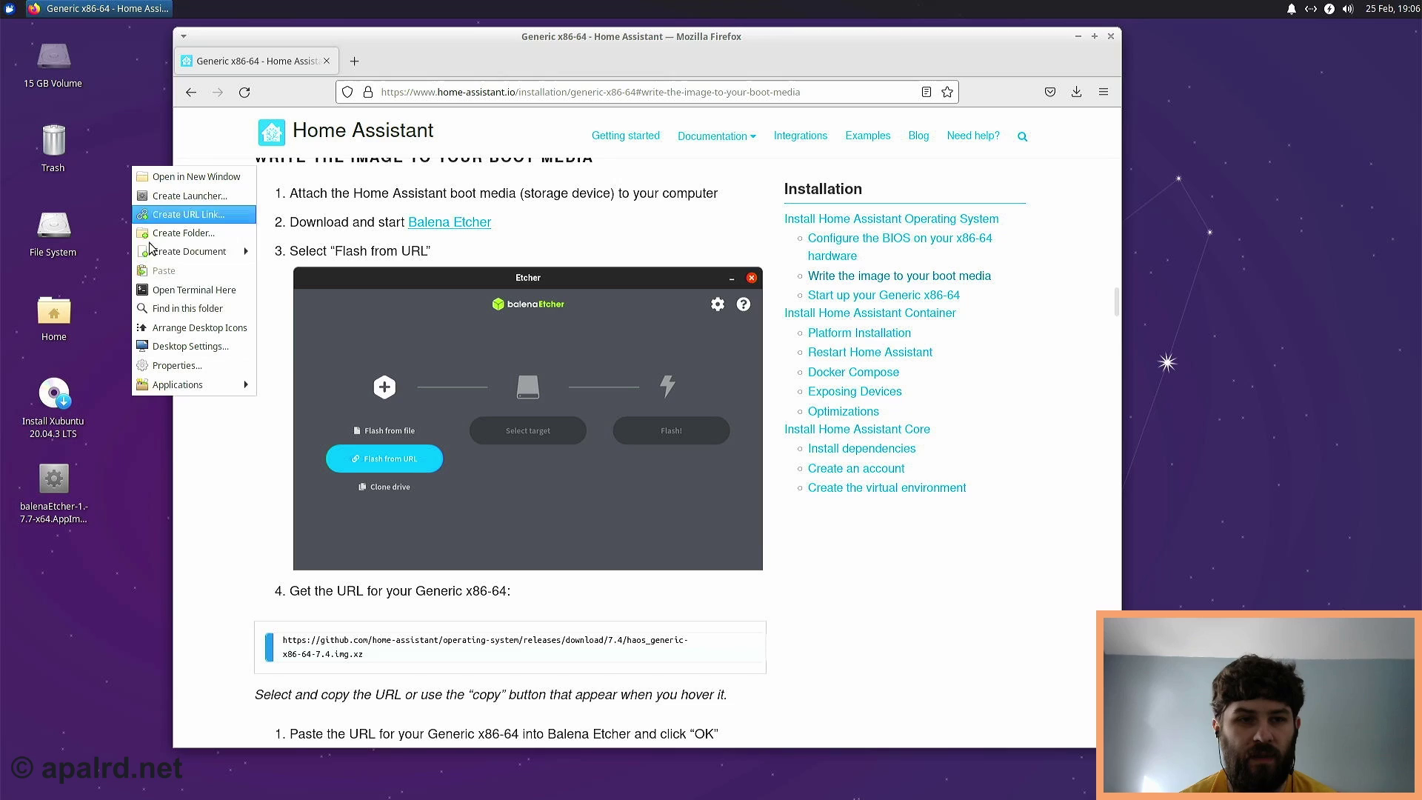
{"action": "left_click", "coordinate": [174, 293]}
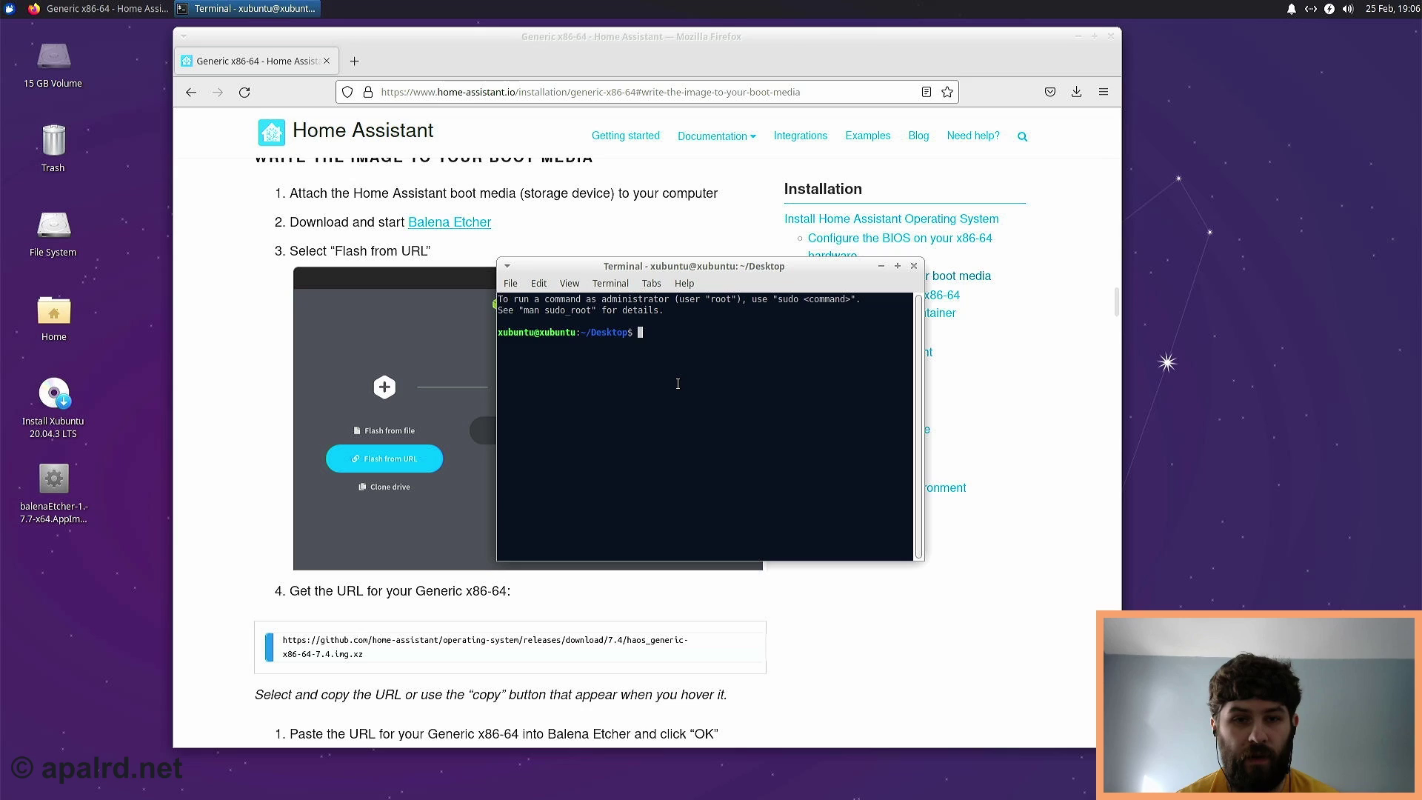
{"action": "type", "text": "gparted"}
{"action": "key", "text": "Return"}
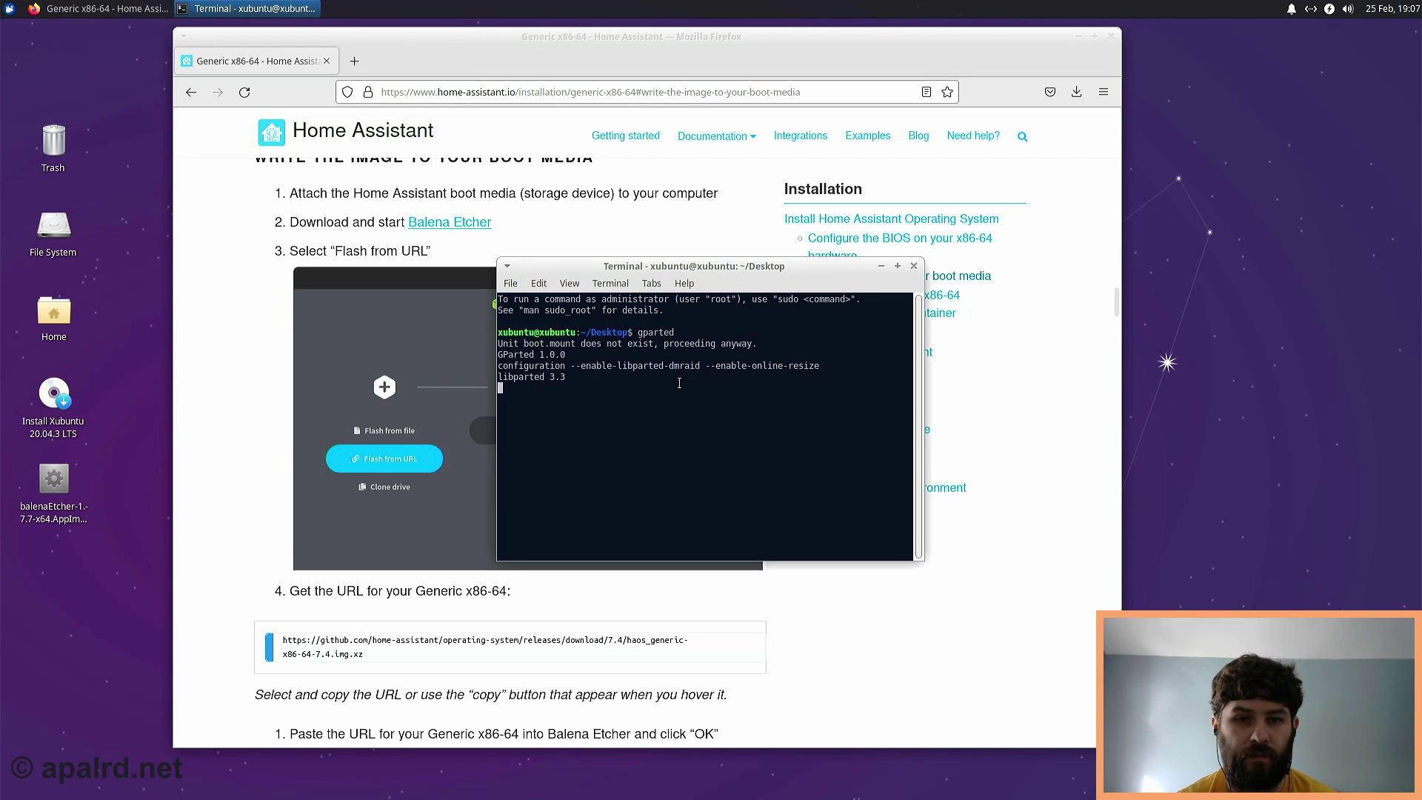
{"action": "left_click_drag", "start_coordinate": [1058, 423], "coordinate": [705, 186]}
{"action": "left_click", "coordinate": [778, 263]}
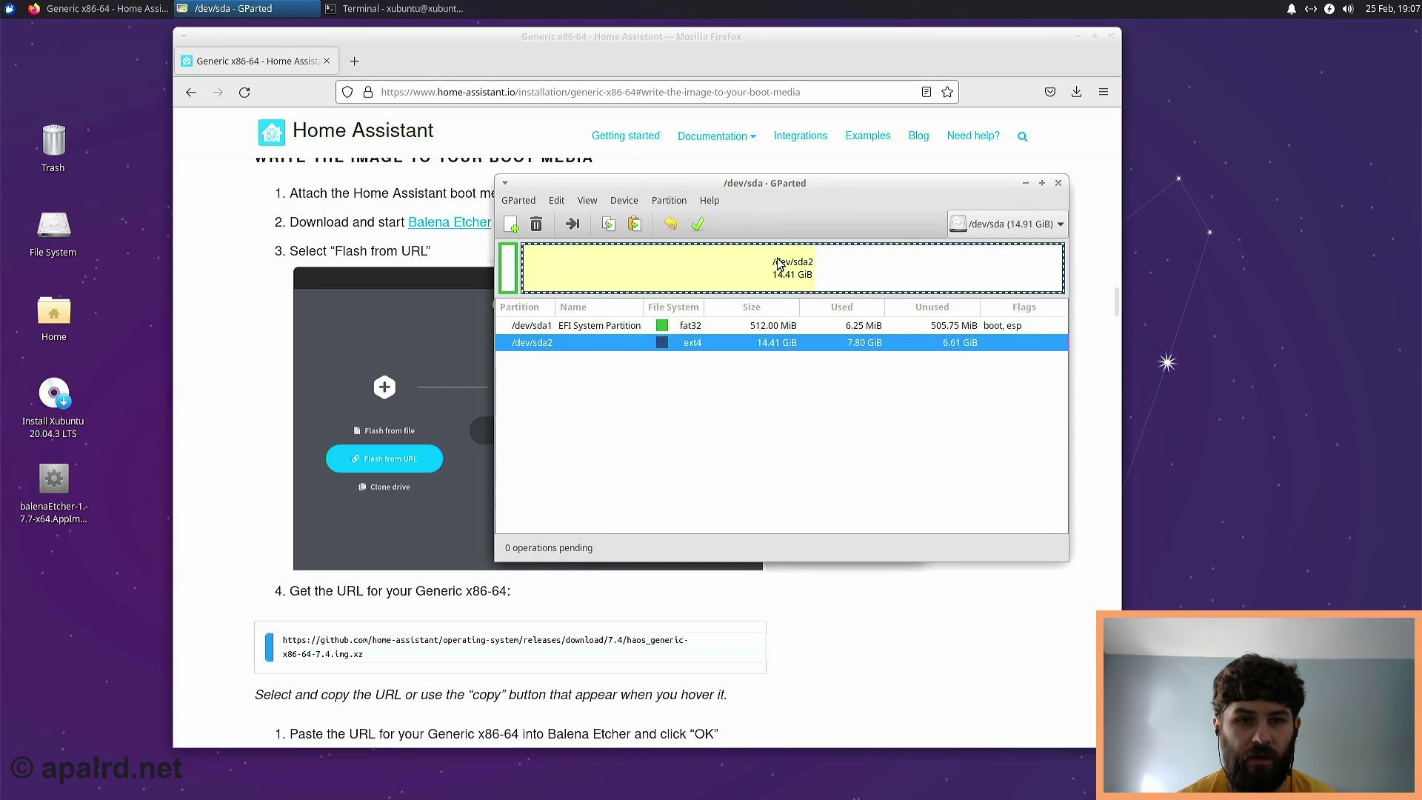
- Inspect /dev/sda's layout, switching between the 512 MiB EFI partition and the 14.41 GiB ext4 /dev/sda2
{"action": "left_click", "coordinate": [509, 274]}
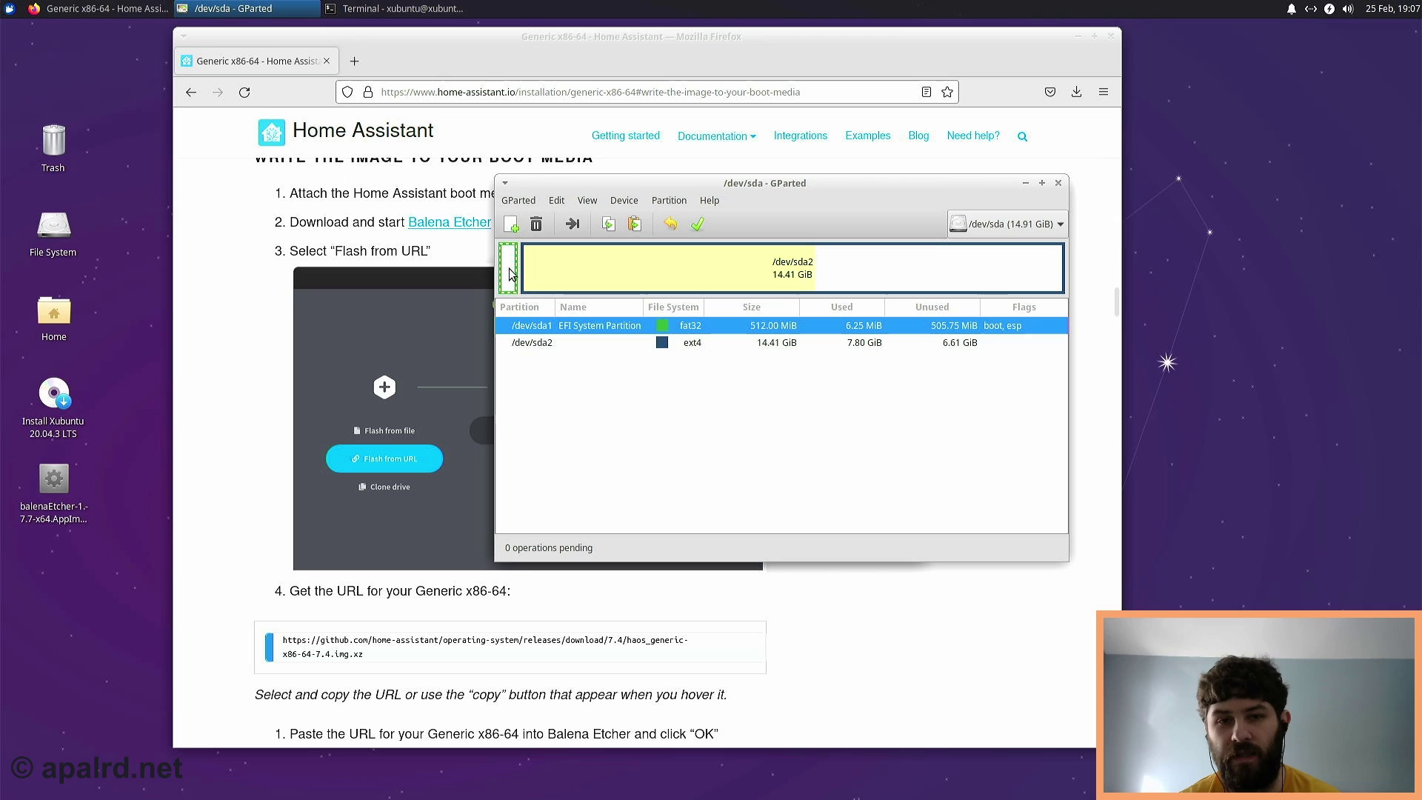
{"action": "left_click", "coordinate": [593, 267]}
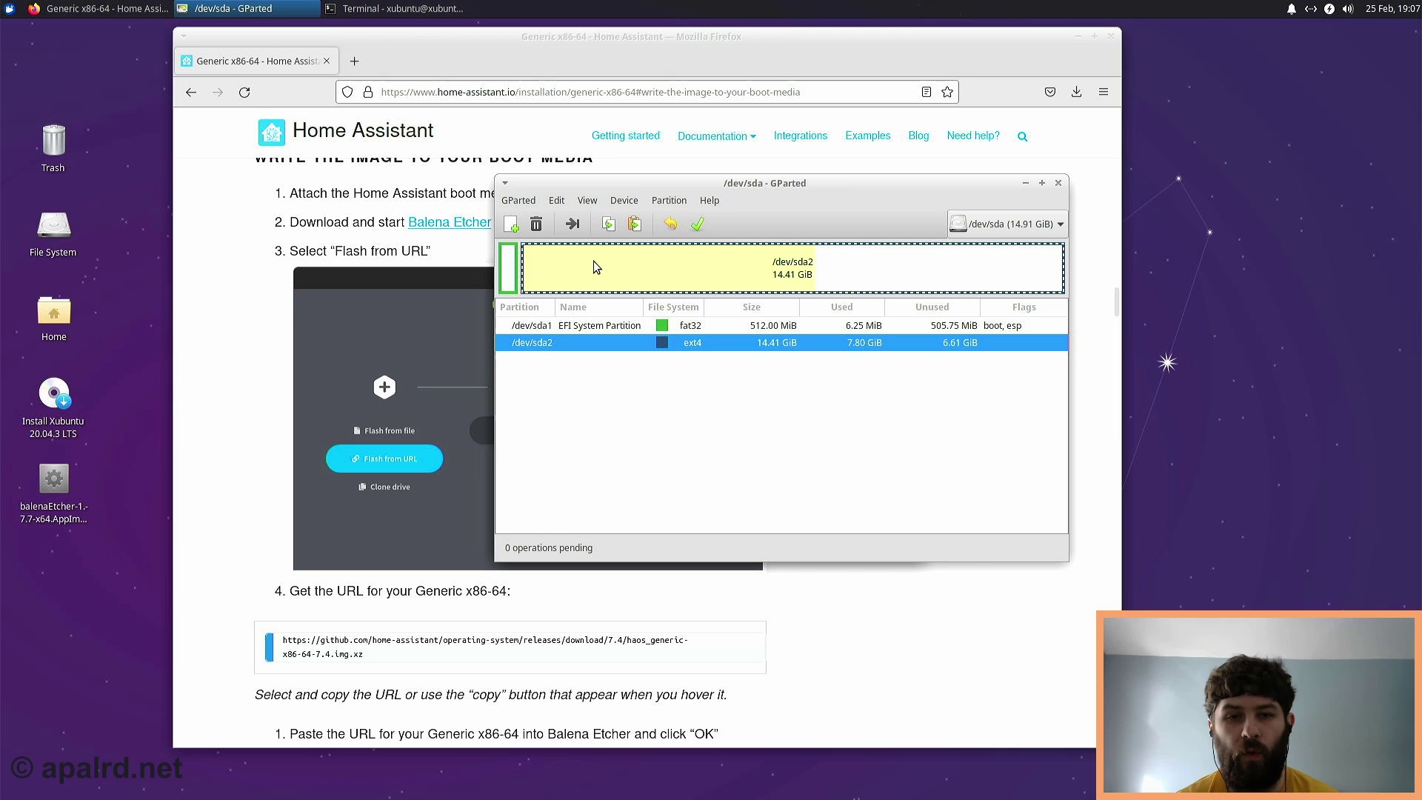
{"action": "left_click", "coordinate": [511, 278]}
{"action": "left_click", "coordinate": [557, 276]}
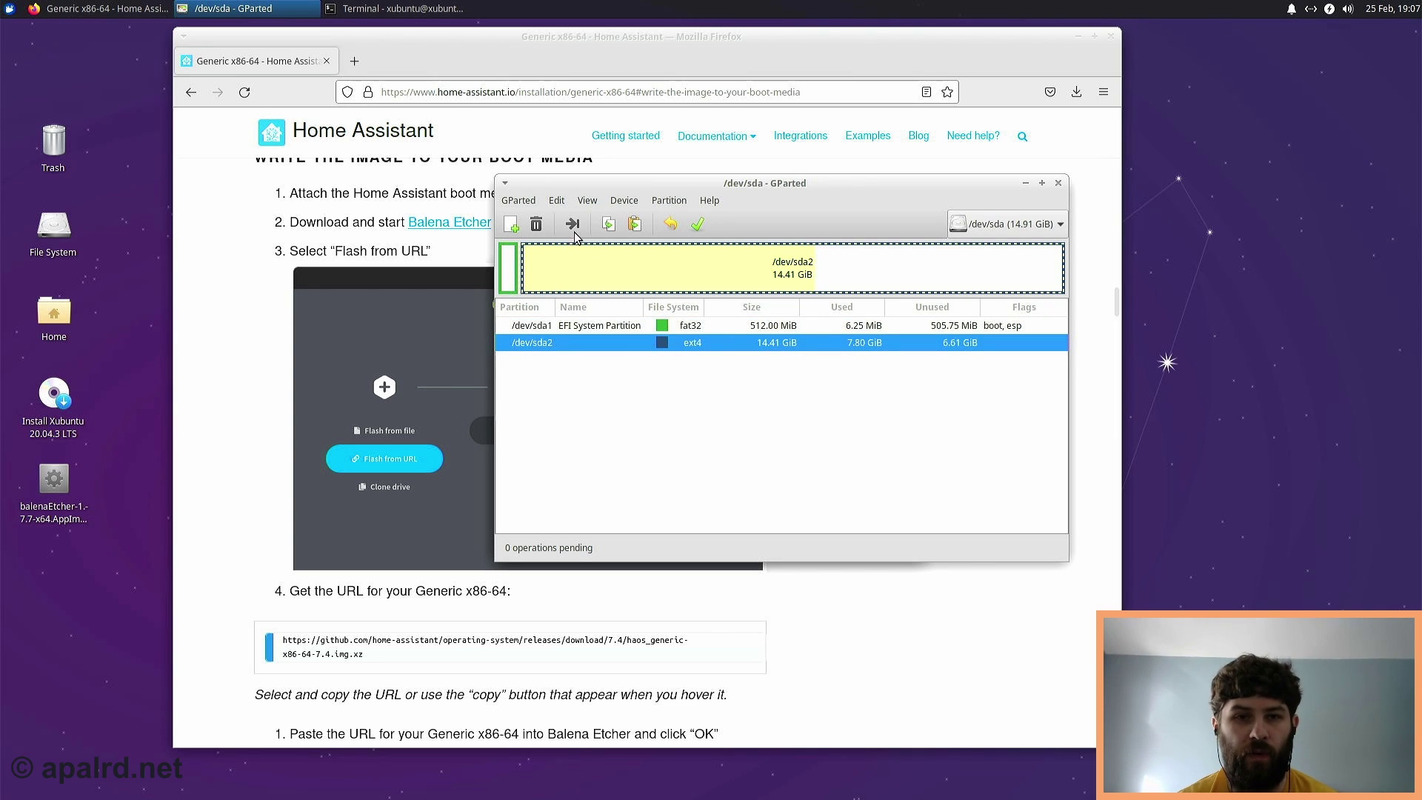
{"action": "left_click", "coordinate": [588, 201]}
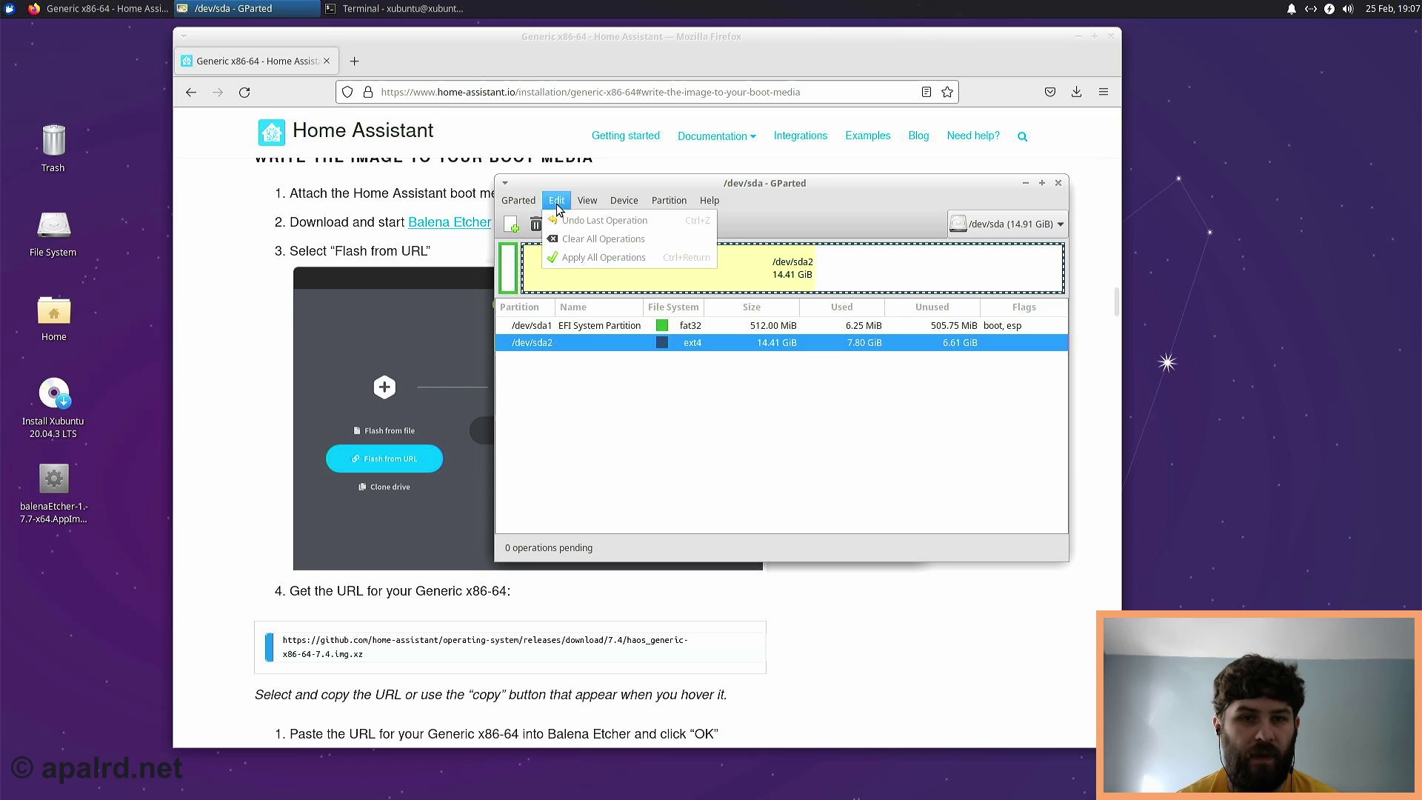
{"action": "mouse_move", "coordinate": [625, 202]}
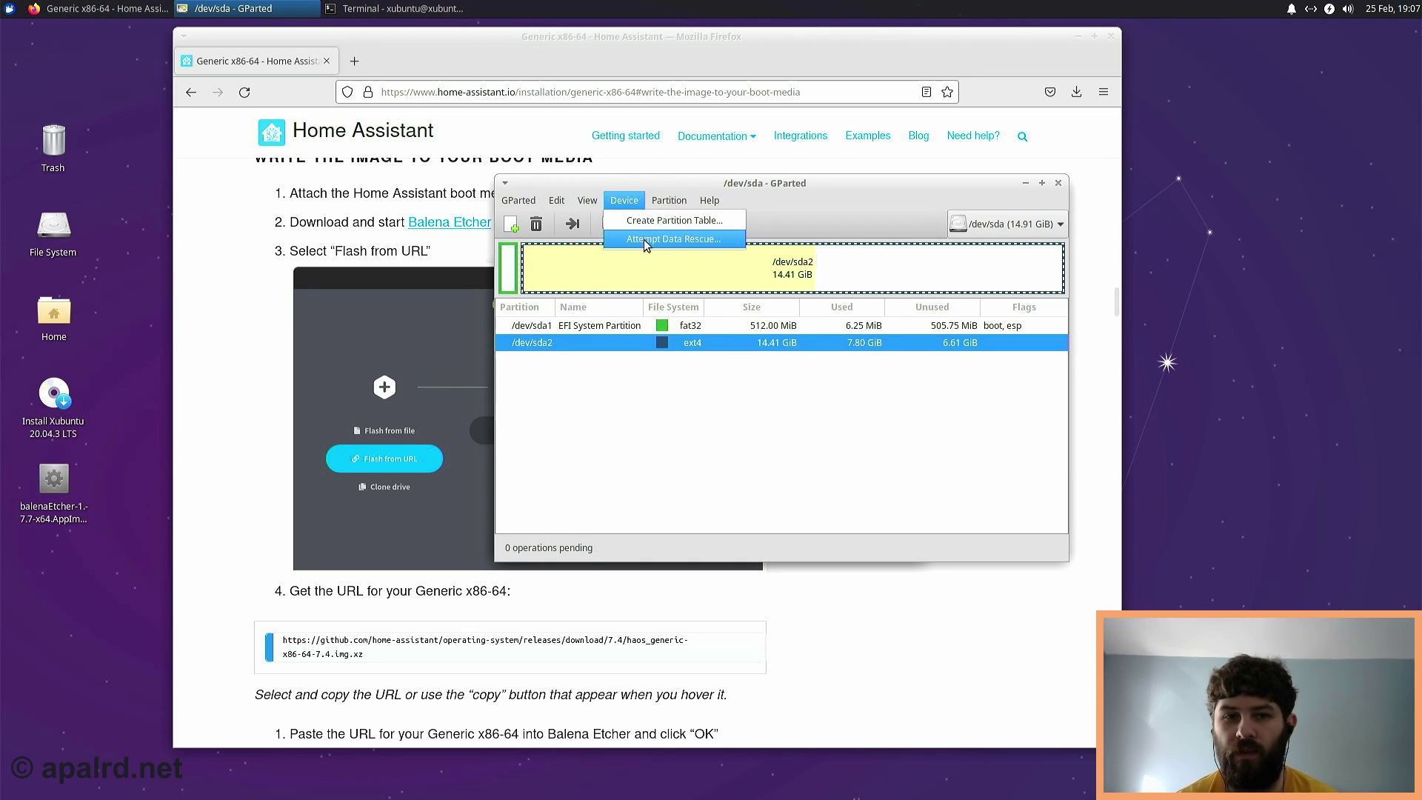
{"action": "left_click", "coordinate": [637, 345]}
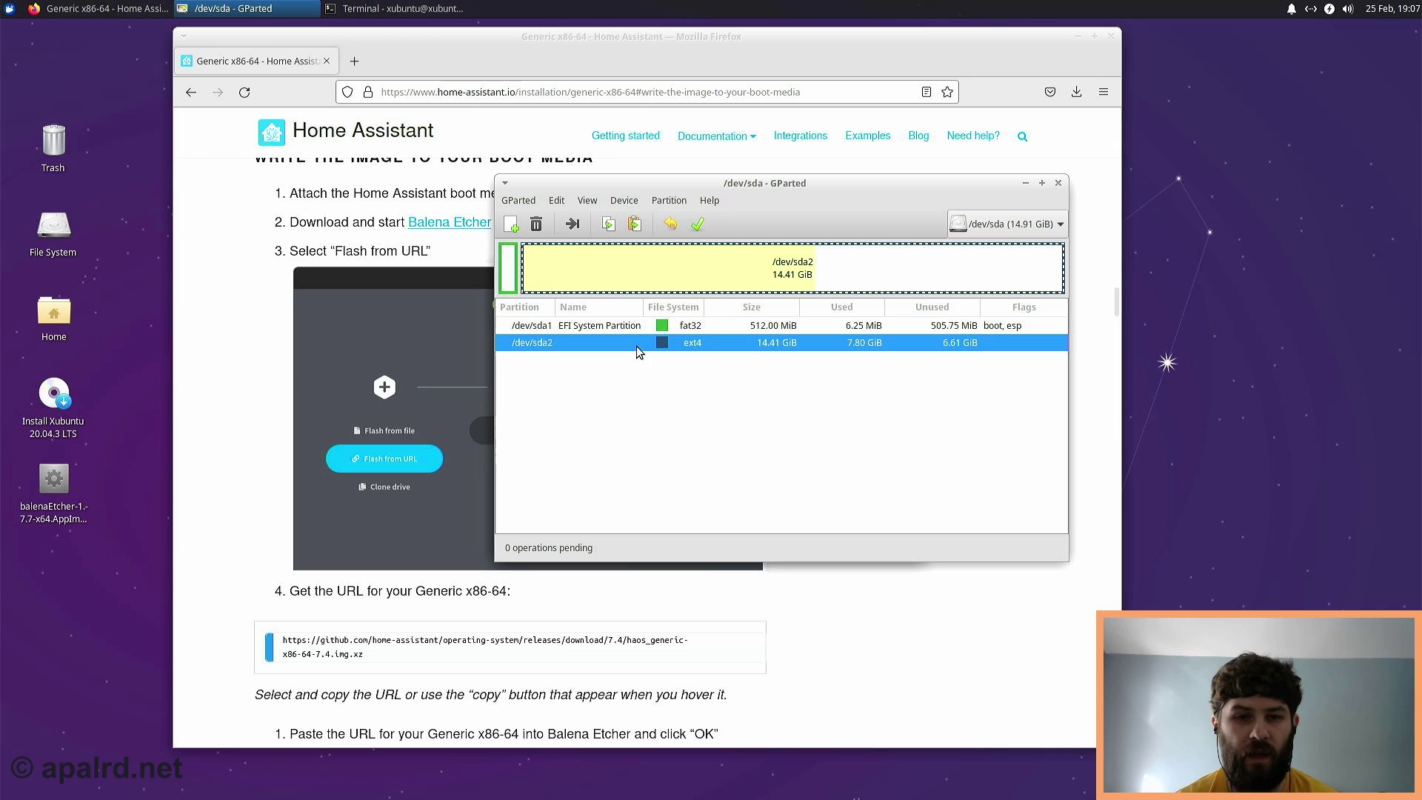
- Queue deletion of the ext4 /dev/sda2 and EFI /dev/sda1 partitions
{"action": "right_click", "coordinate": [637, 346]}
{"action": "left_click", "coordinate": [663, 375]}
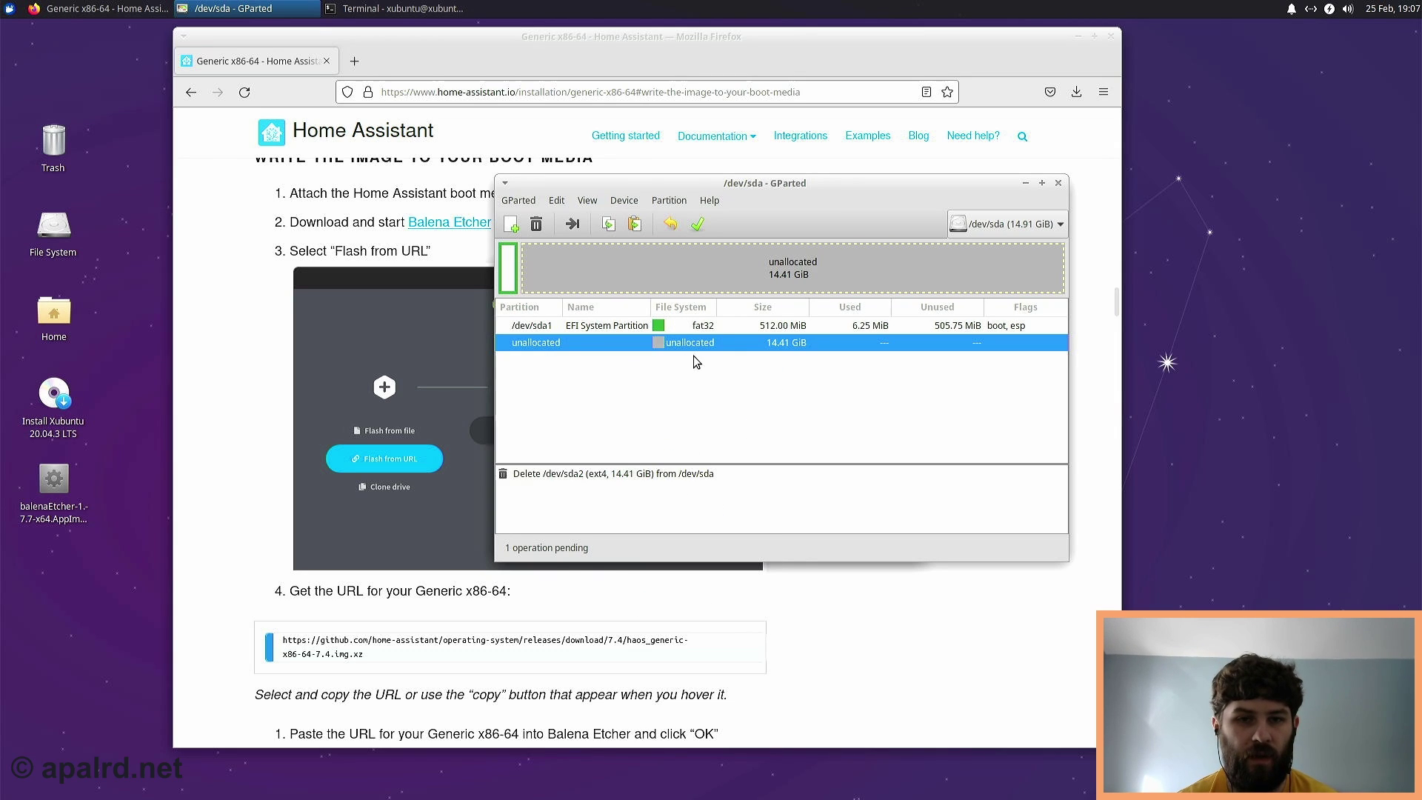
{"action": "left_click", "coordinate": [643, 327]}
{"action": "right_click", "coordinate": [642, 327]}
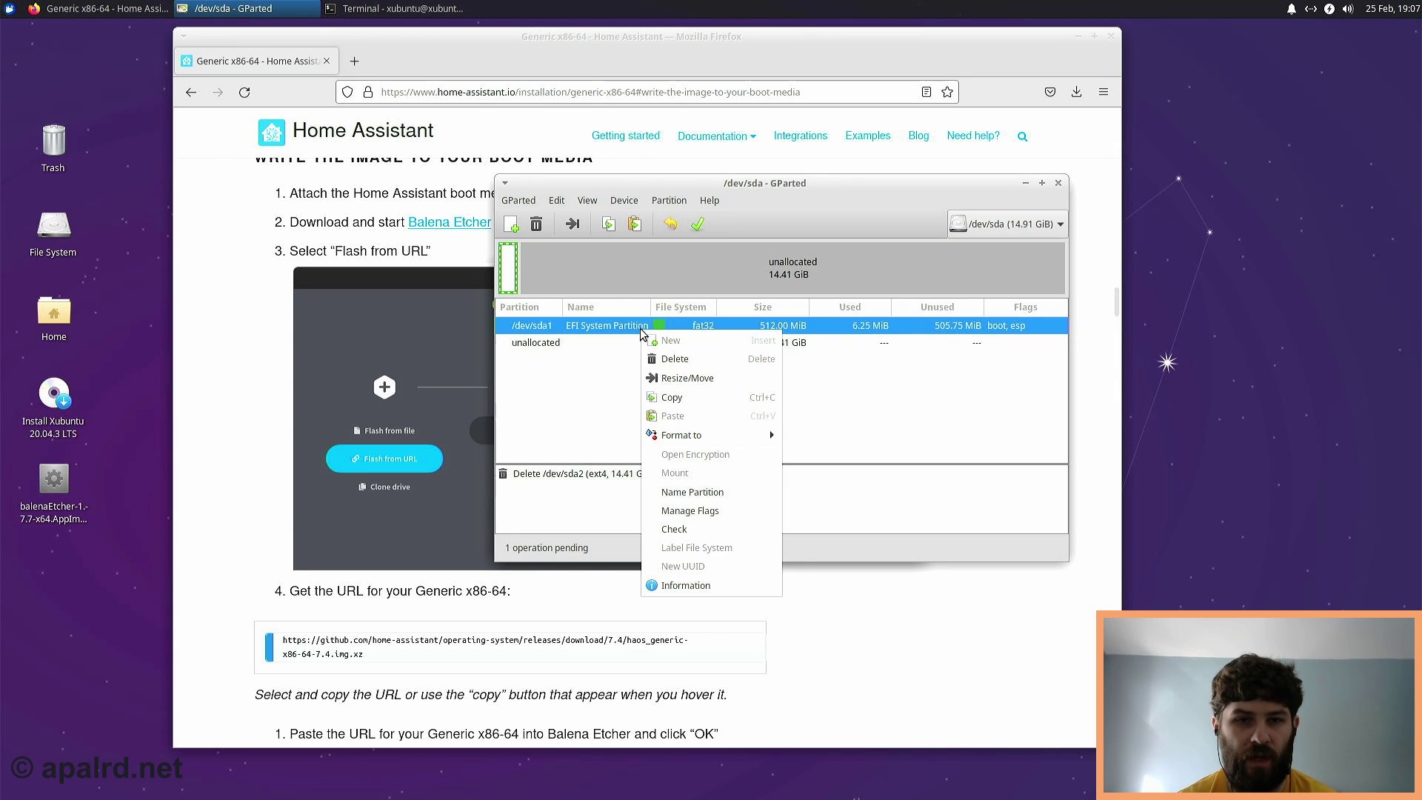
{"action": "left_click", "coordinate": [671, 358]}
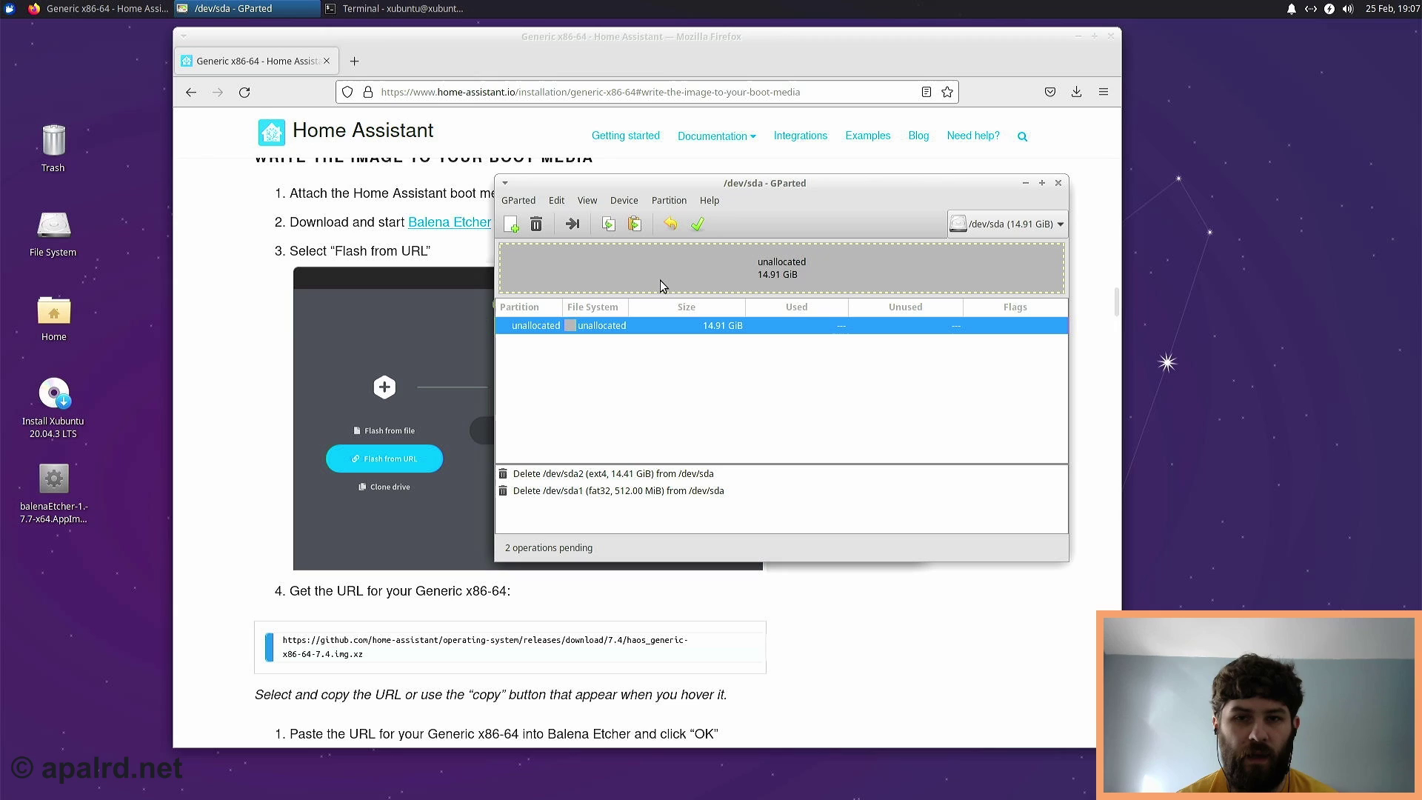
- Apply the two queued deletions, leaving all 14.91 GiB of /dev/sda unallocated
{"action": "left_click", "coordinate": [629, 204]}
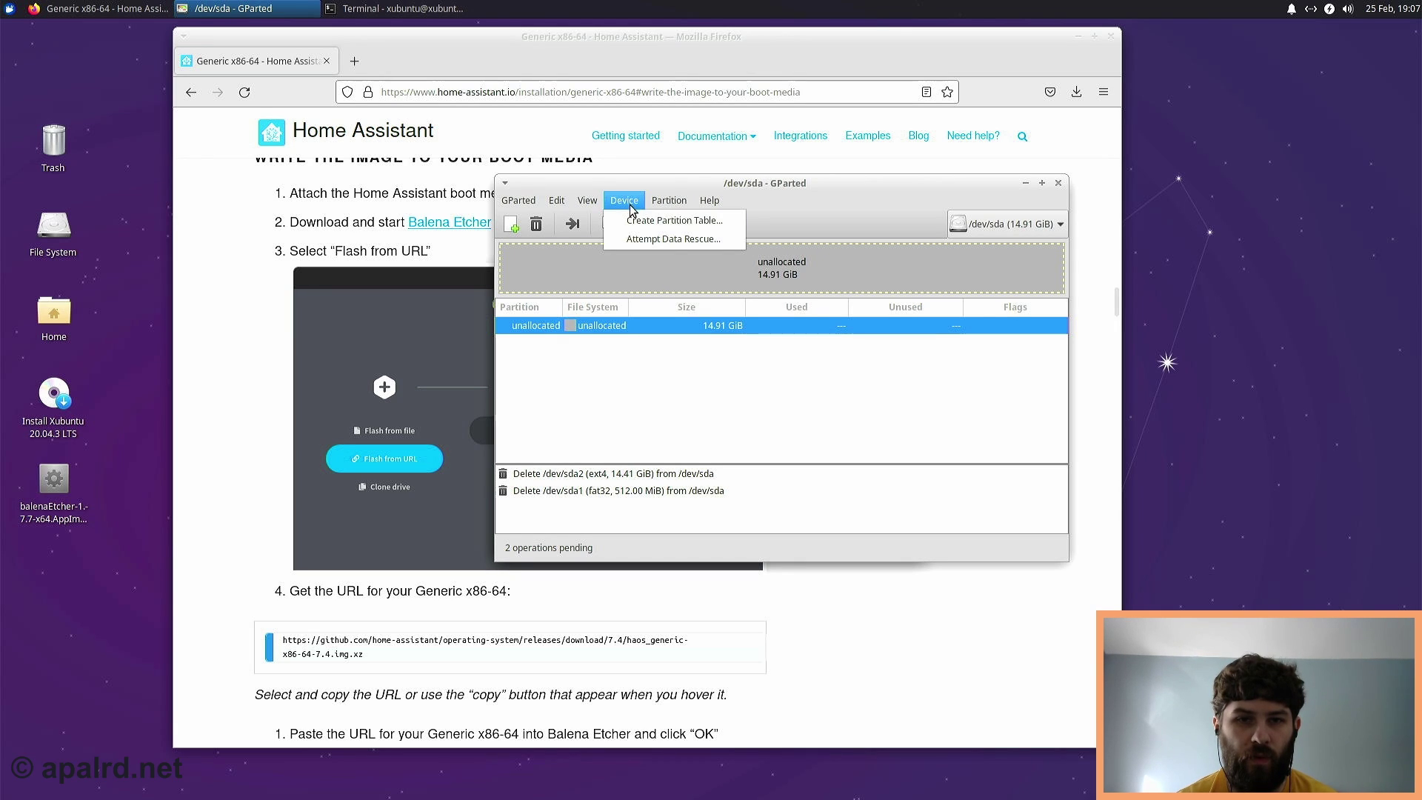
{"action": "left_click", "coordinate": [642, 222]}
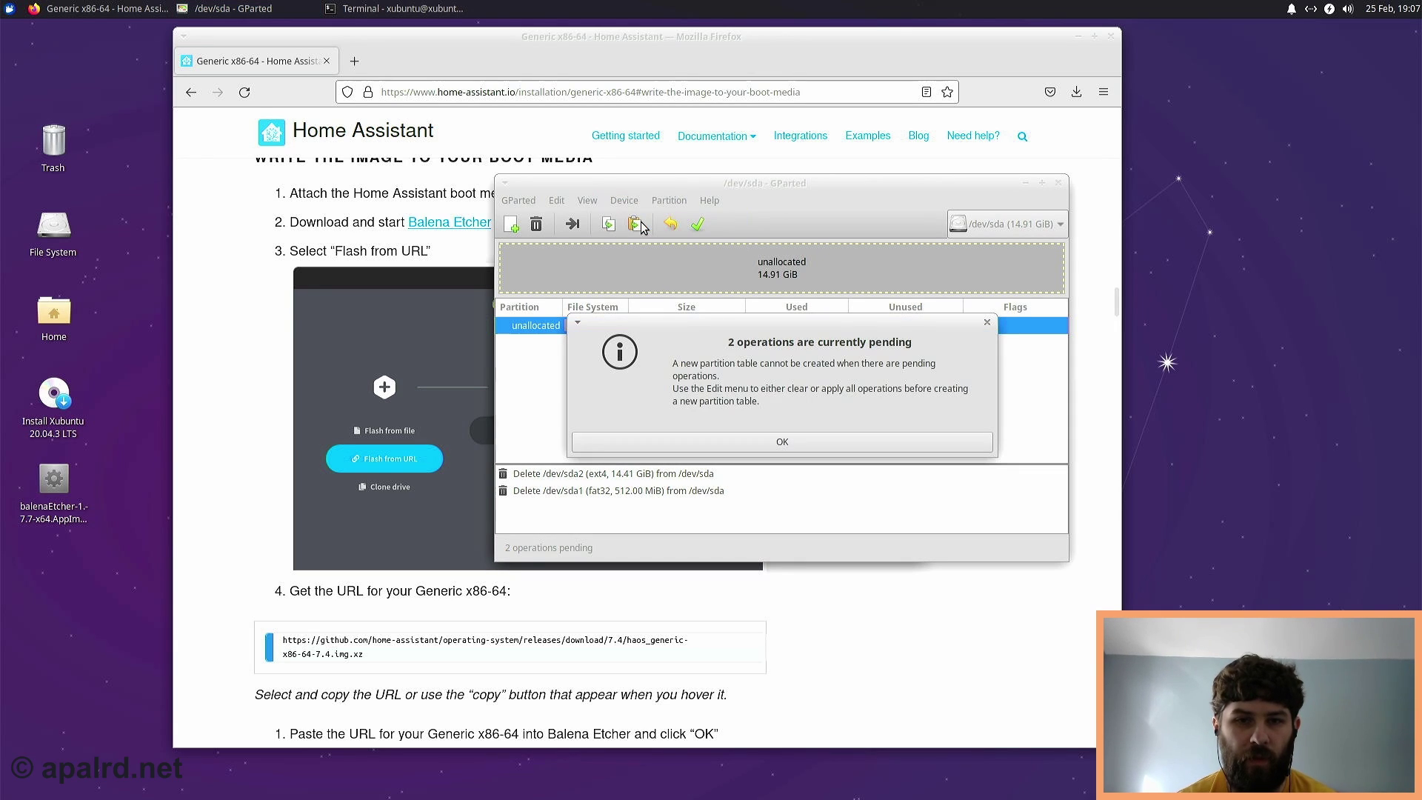
{"action": "left_click", "coordinate": [723, 442]}
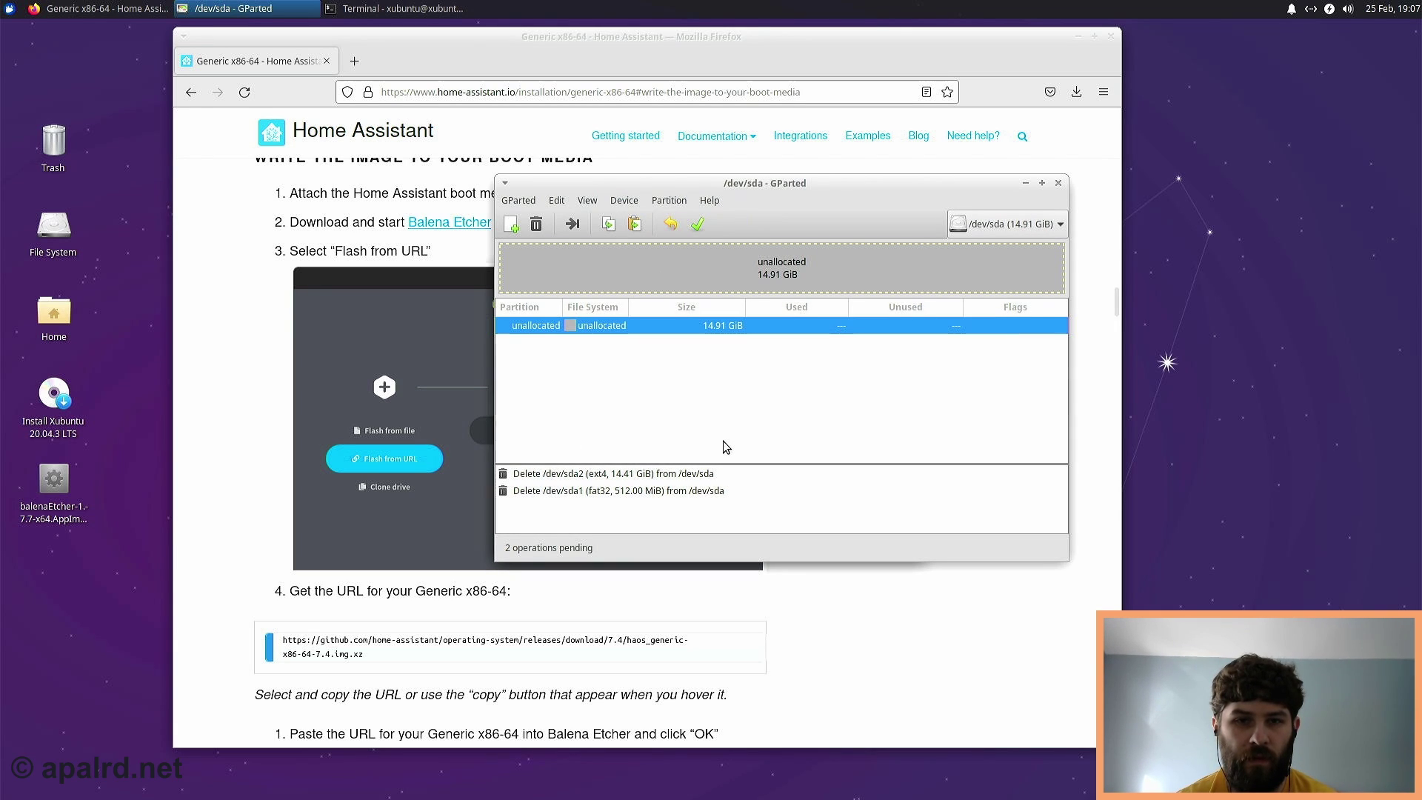
{"action": "left_click", "coordinate": [694, 228]}
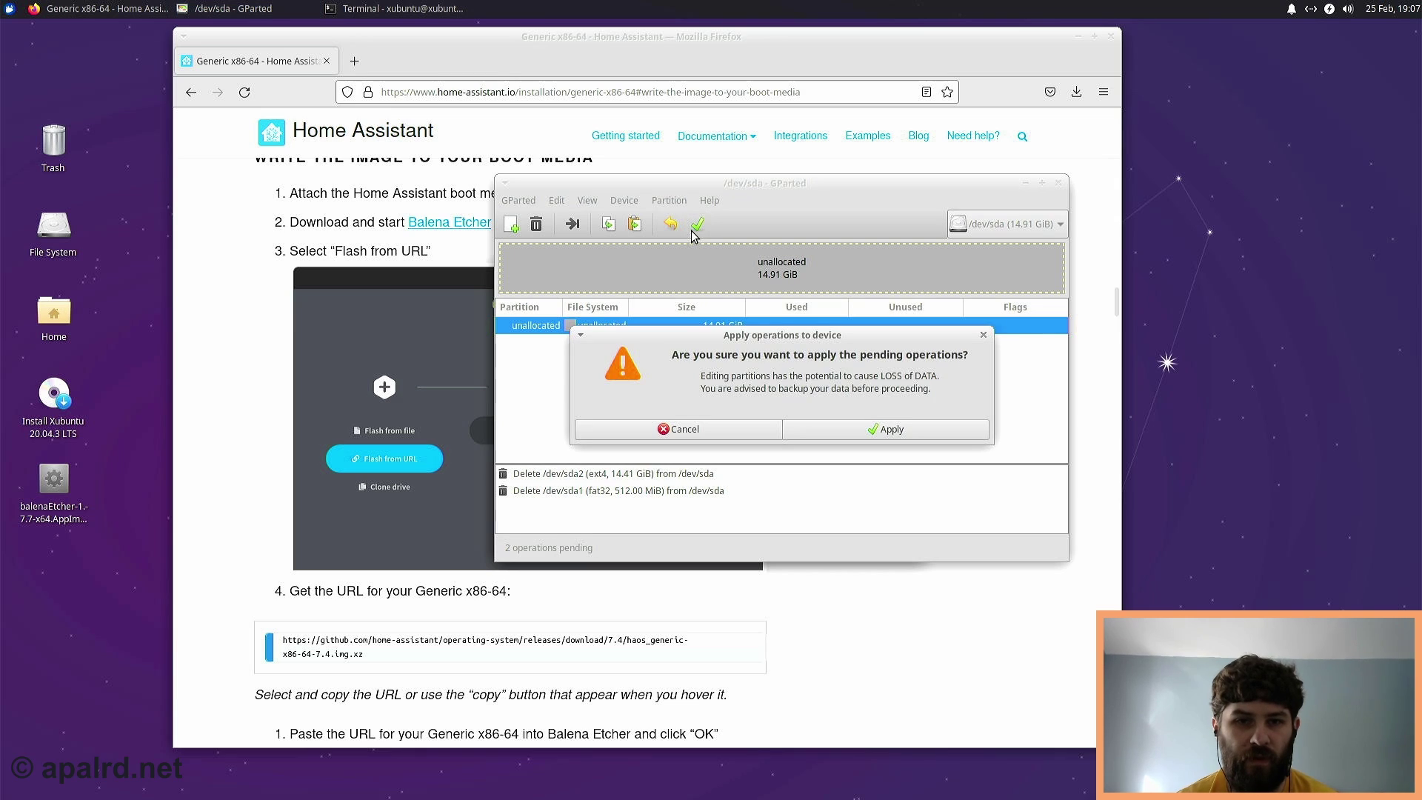
{"action": "left_click", "coordinate": [815, 428]}
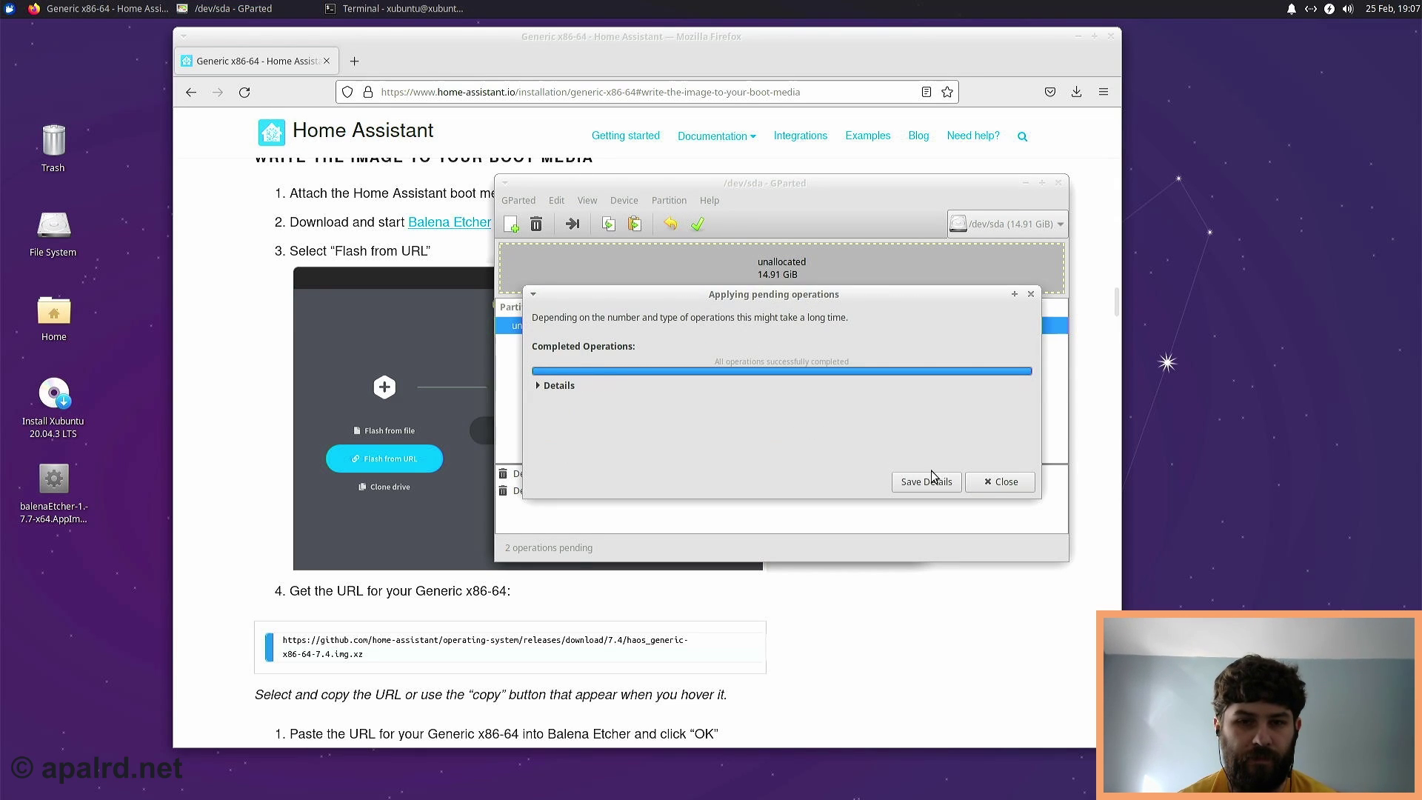
{"action": "left_click", "coordinate": [979, 480]}
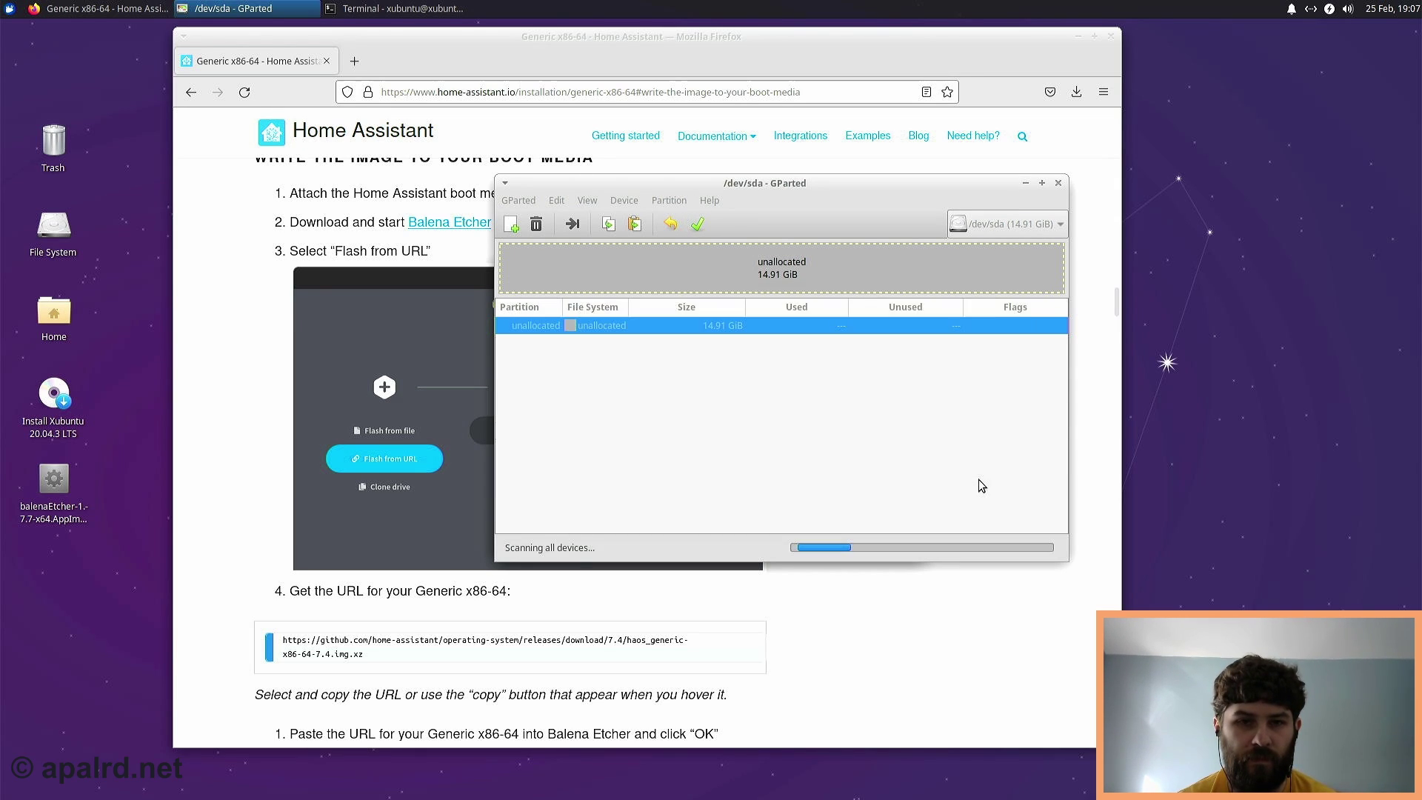
- Create a new msdos partition table on /dev/sda
{"action": "left_click", "coordinate": [625, 200]}
{"action": "left_click", "coordinate": [638, 216]}
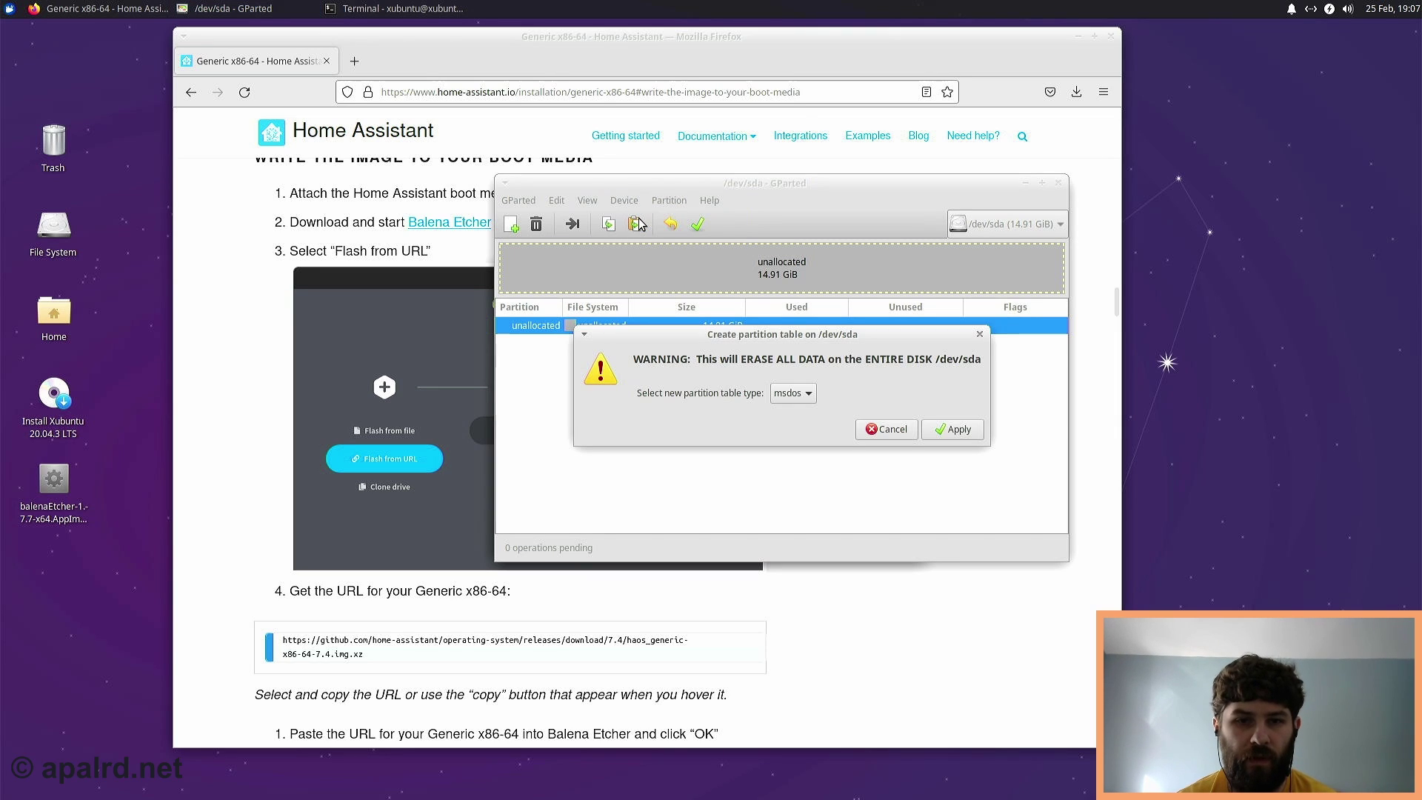
{"action": "left_click", "coordinate": [941, 430]}
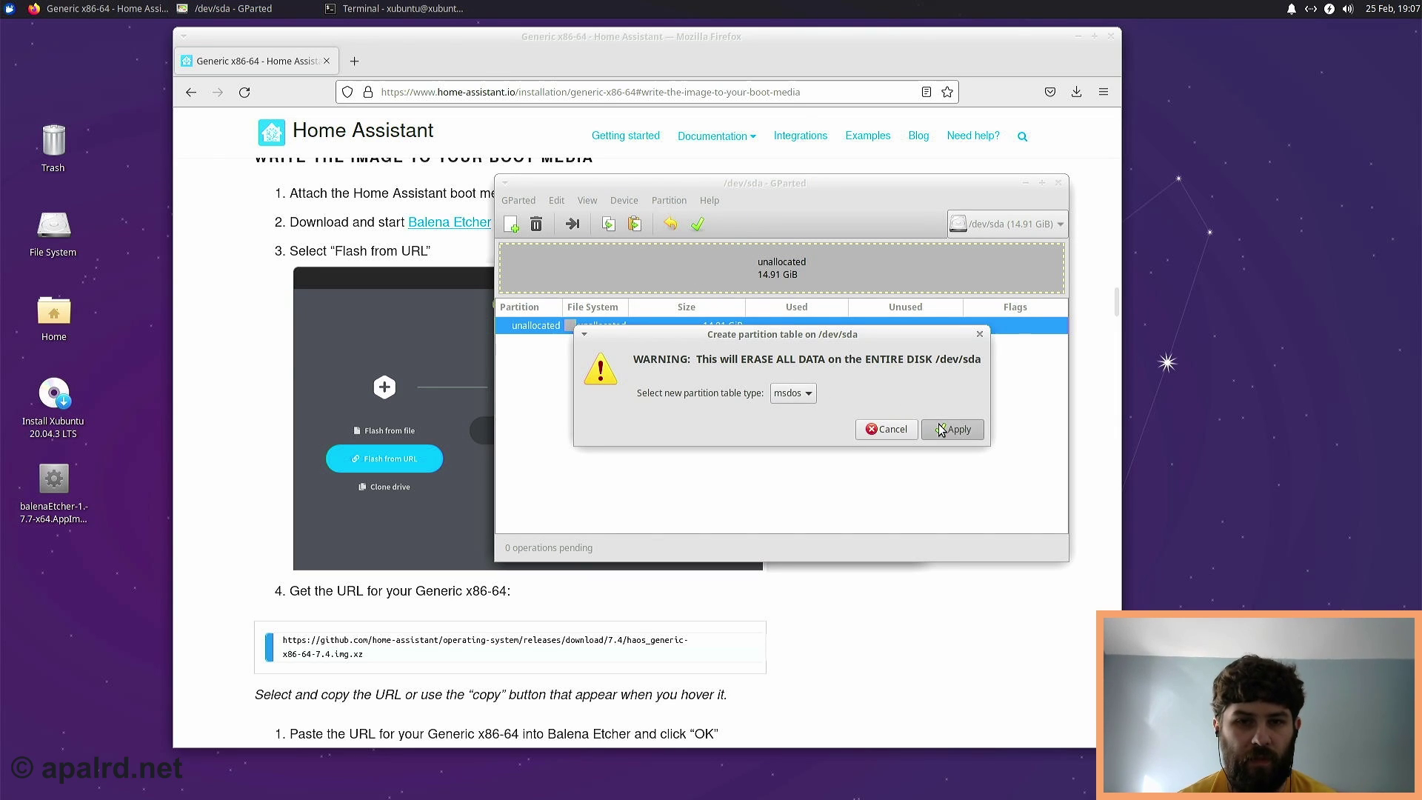
- Queue a new full-size 14.91 GiB fat32 primary partition in the unallocated space
{"action": "left_click", "coordinate": [633, 205]}
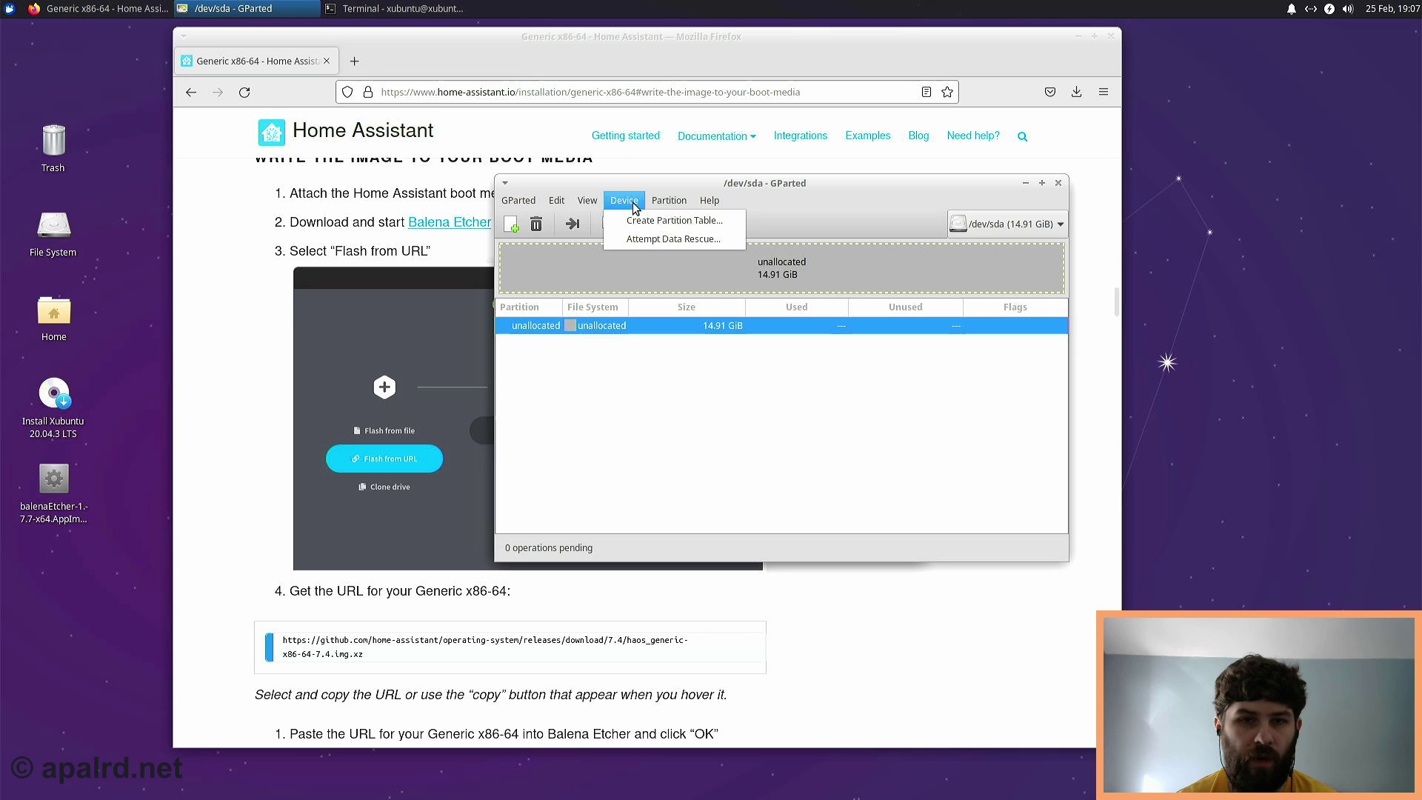
{"action": "left_click", "coordinate": [665, 221]}
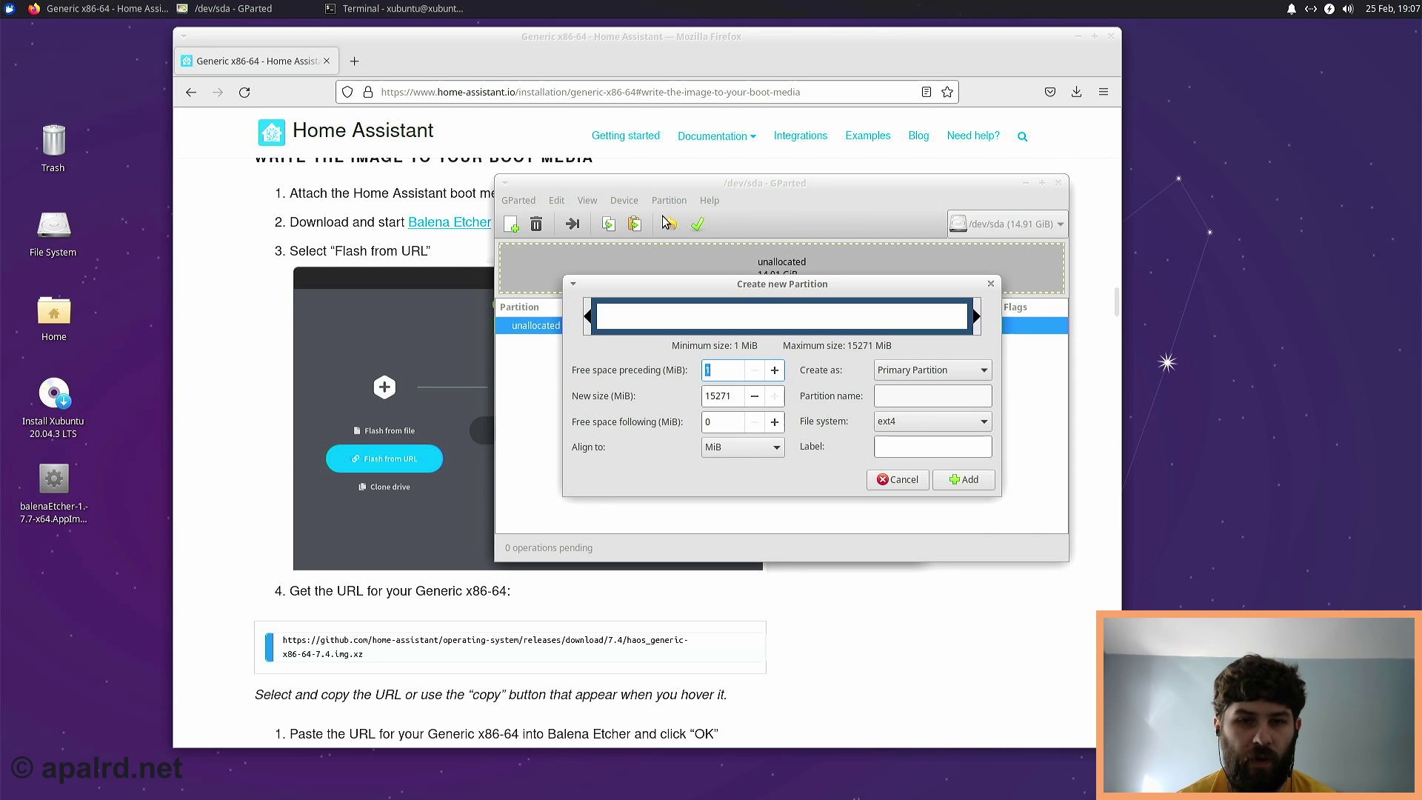
{"action": "left_click", "coordinate": [963, 423]}
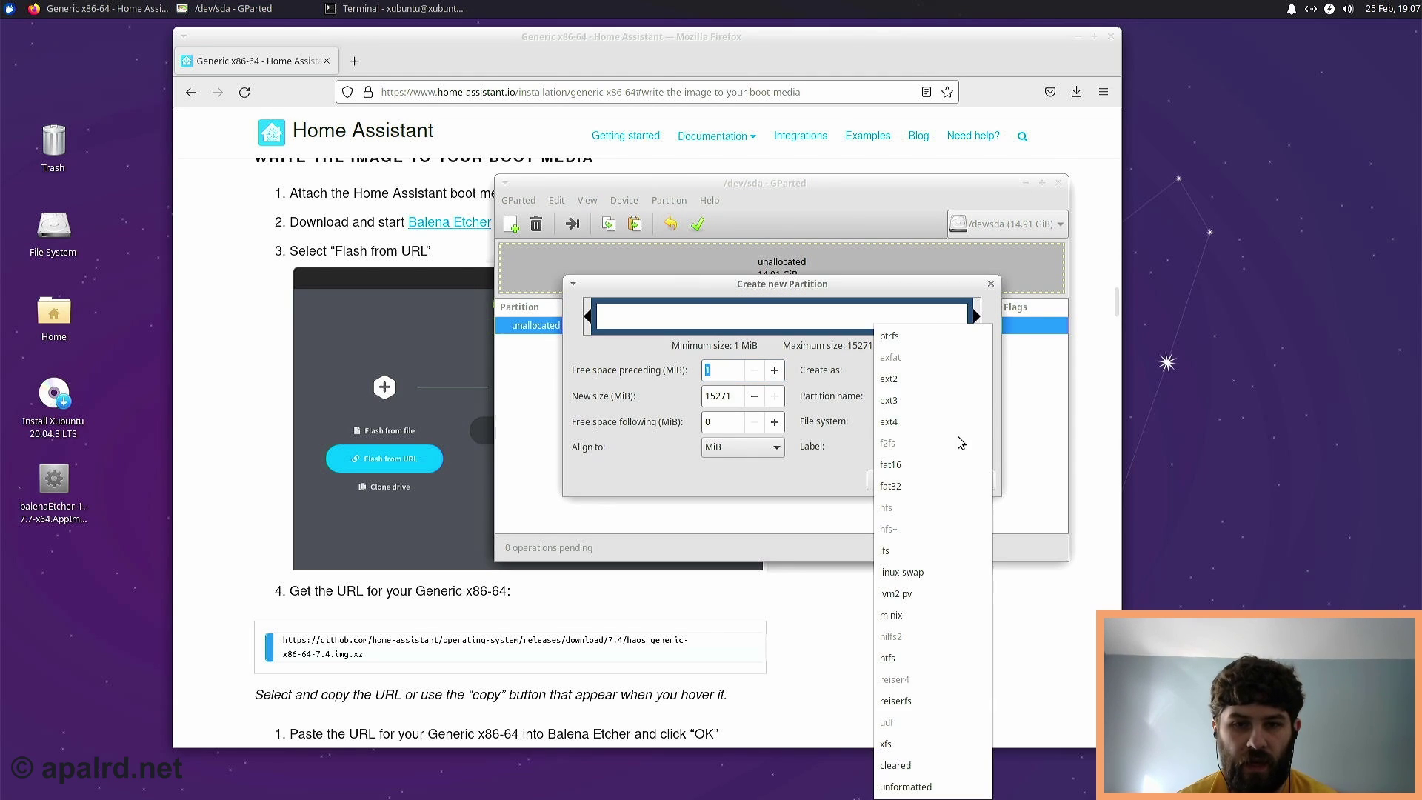
{"action": "left_click", "coordinate": [954, 480]}
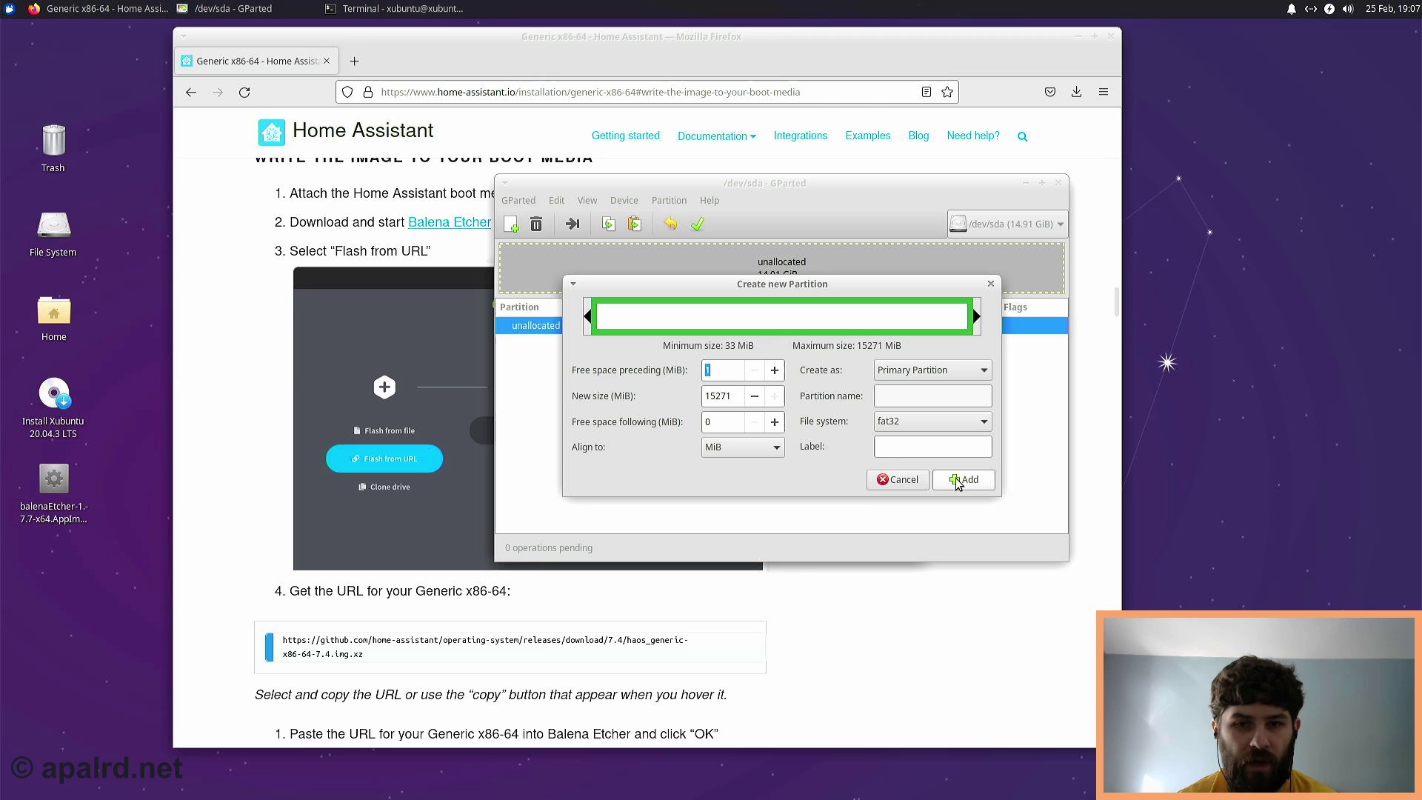
{"action": "left_click", "coordinate": [960, 480]}
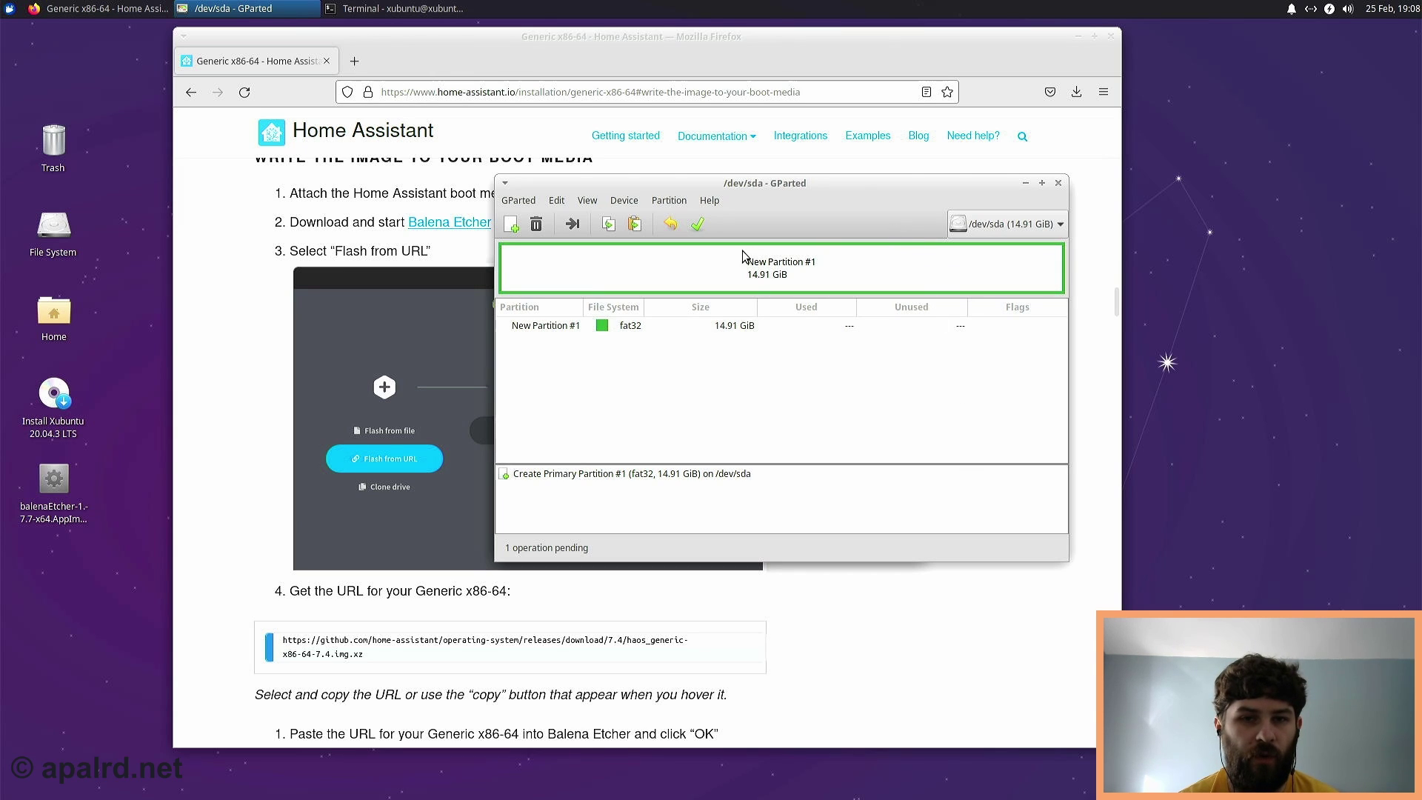
- Apply the queued fat32 partition to /dev/sda and close GParted
{"action": "left_click", "coordinate": [695, 228]}
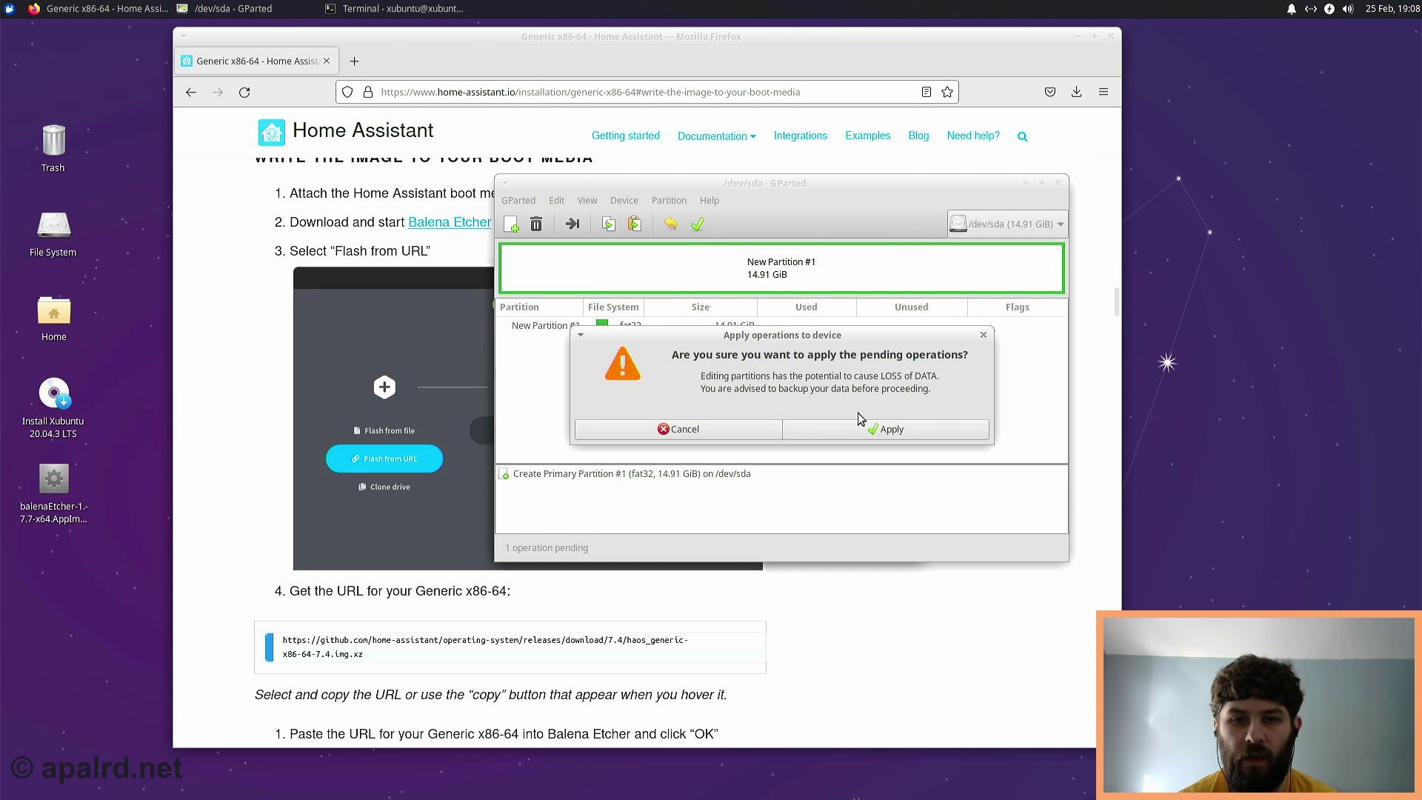
{"action": "left_click", "coordinate": [866, 433]}
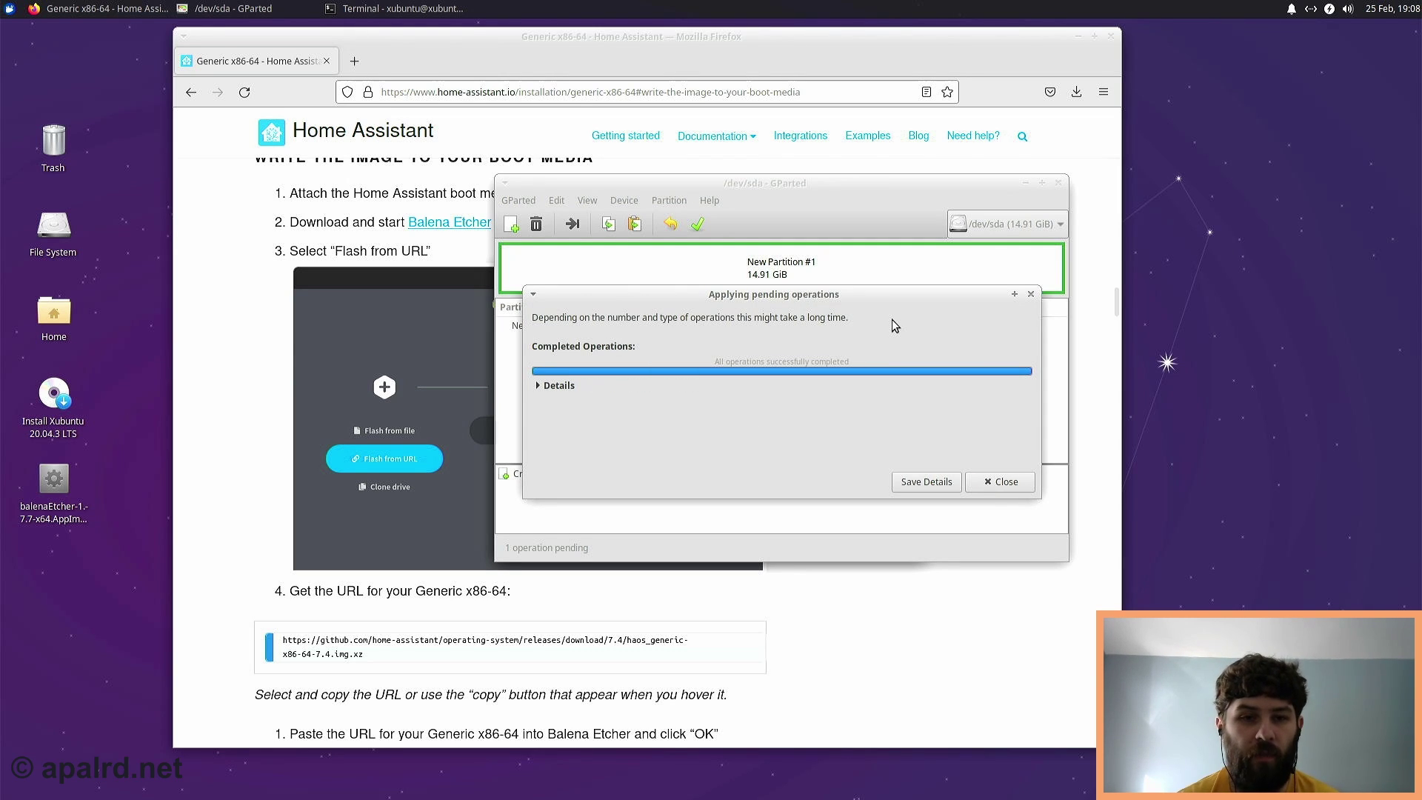
{"action": "left_click", "coordinate": [1000, 483]}
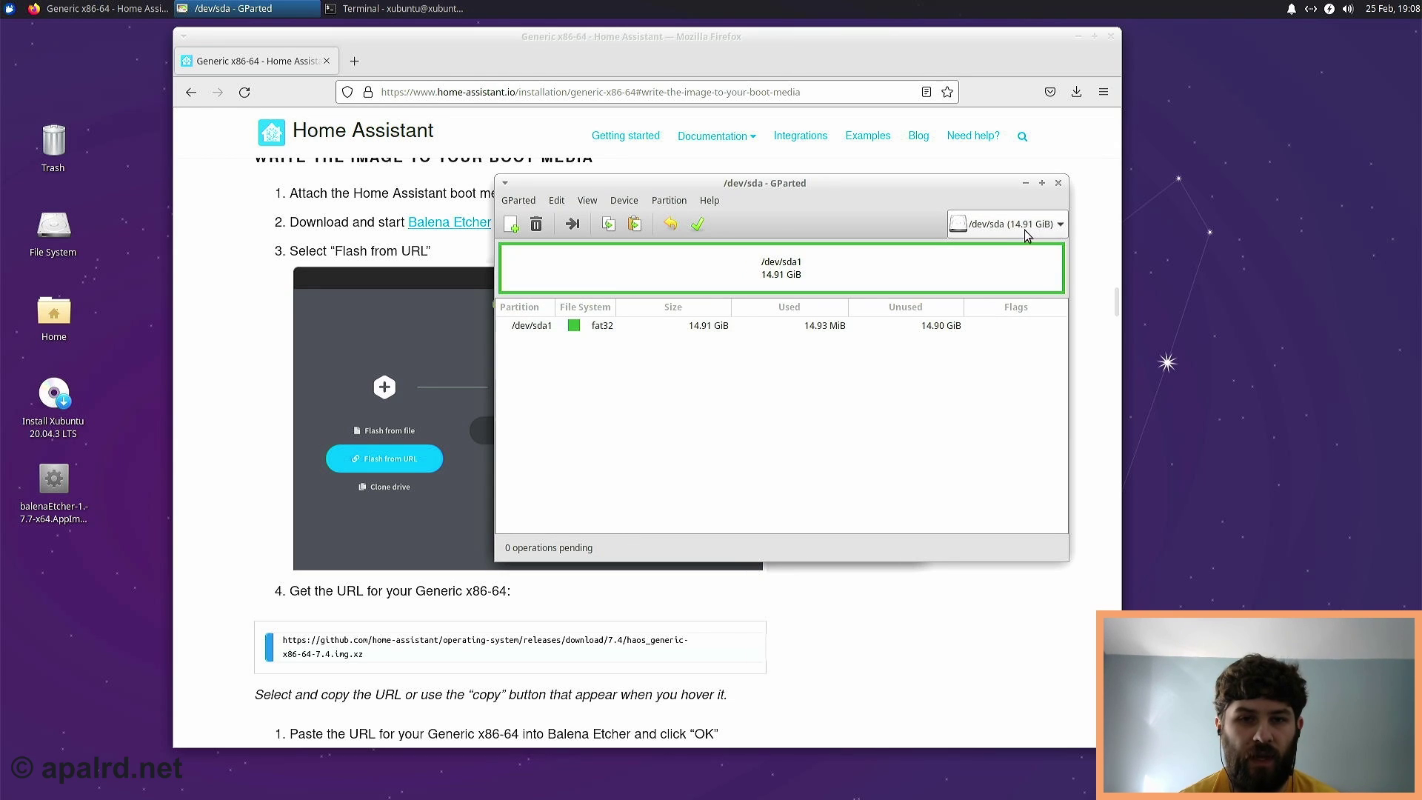
{"action": "left_click", "coordinate": [1060, 186]}
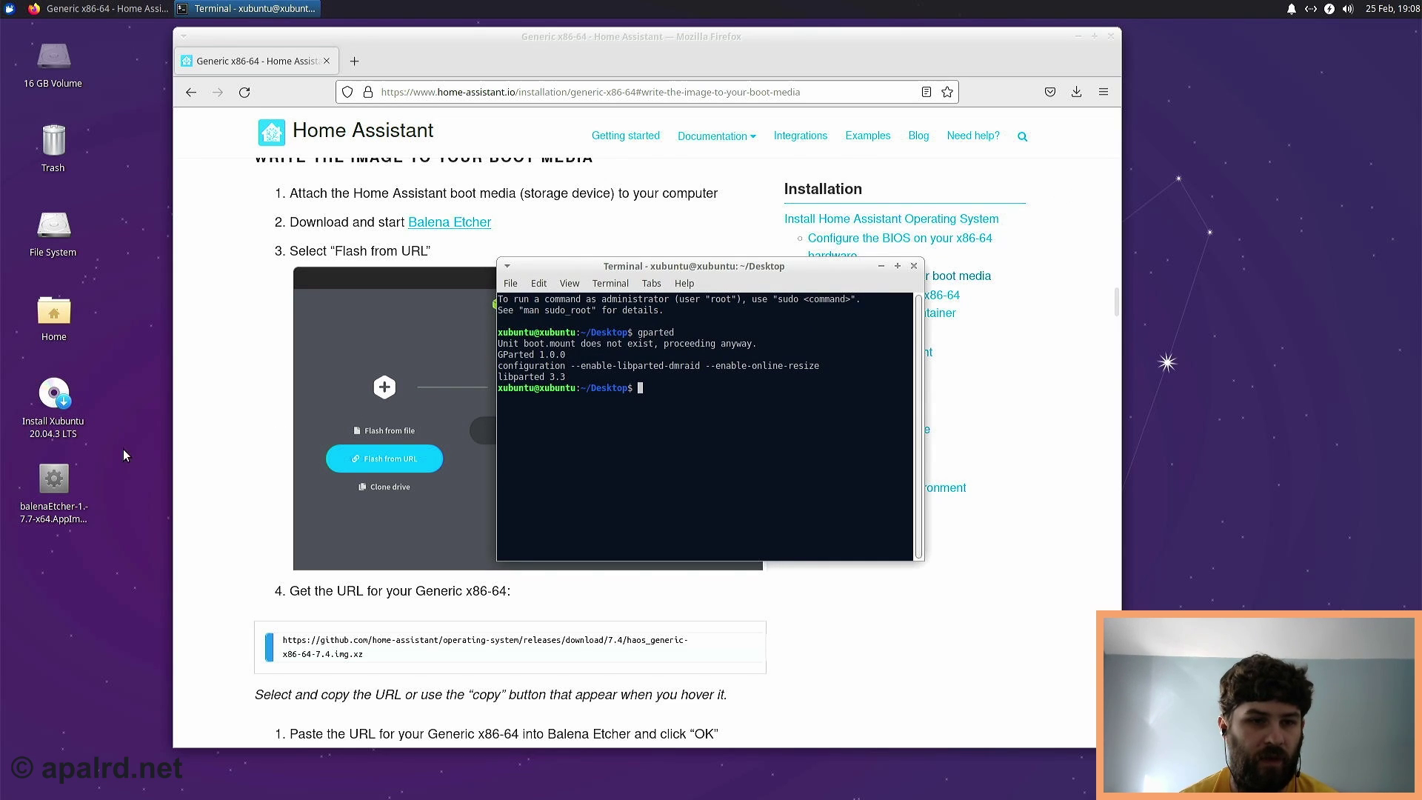
- Launch balenaEtcher from its AppImage and move its window up and right
{"action": "right_click", "coordinate": [58, 483]}
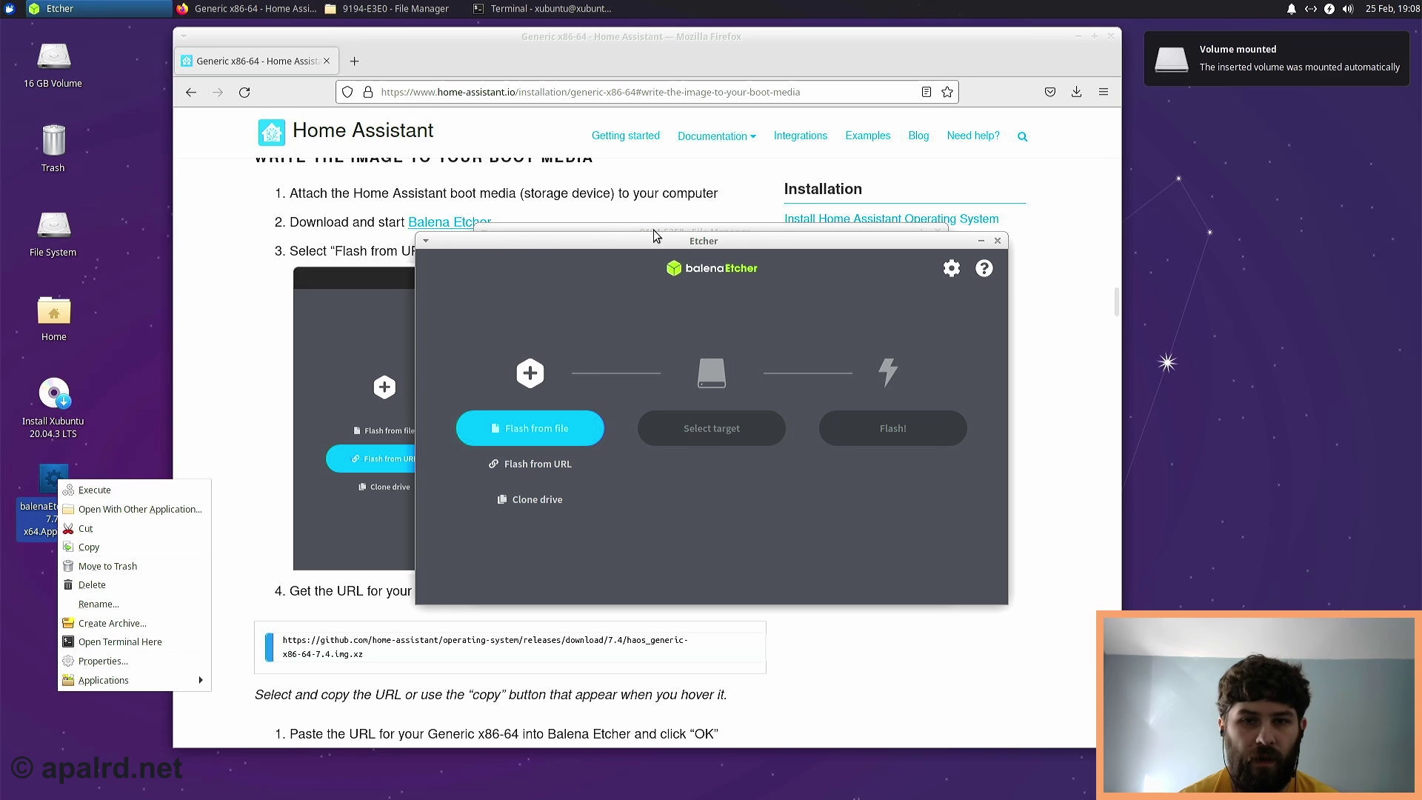
{"action": "left_click", "coordinate": [772, 225]}
{"action": "left_click_drag", "start_coordinate": [763, 247], "coordinate": [957, 199]}
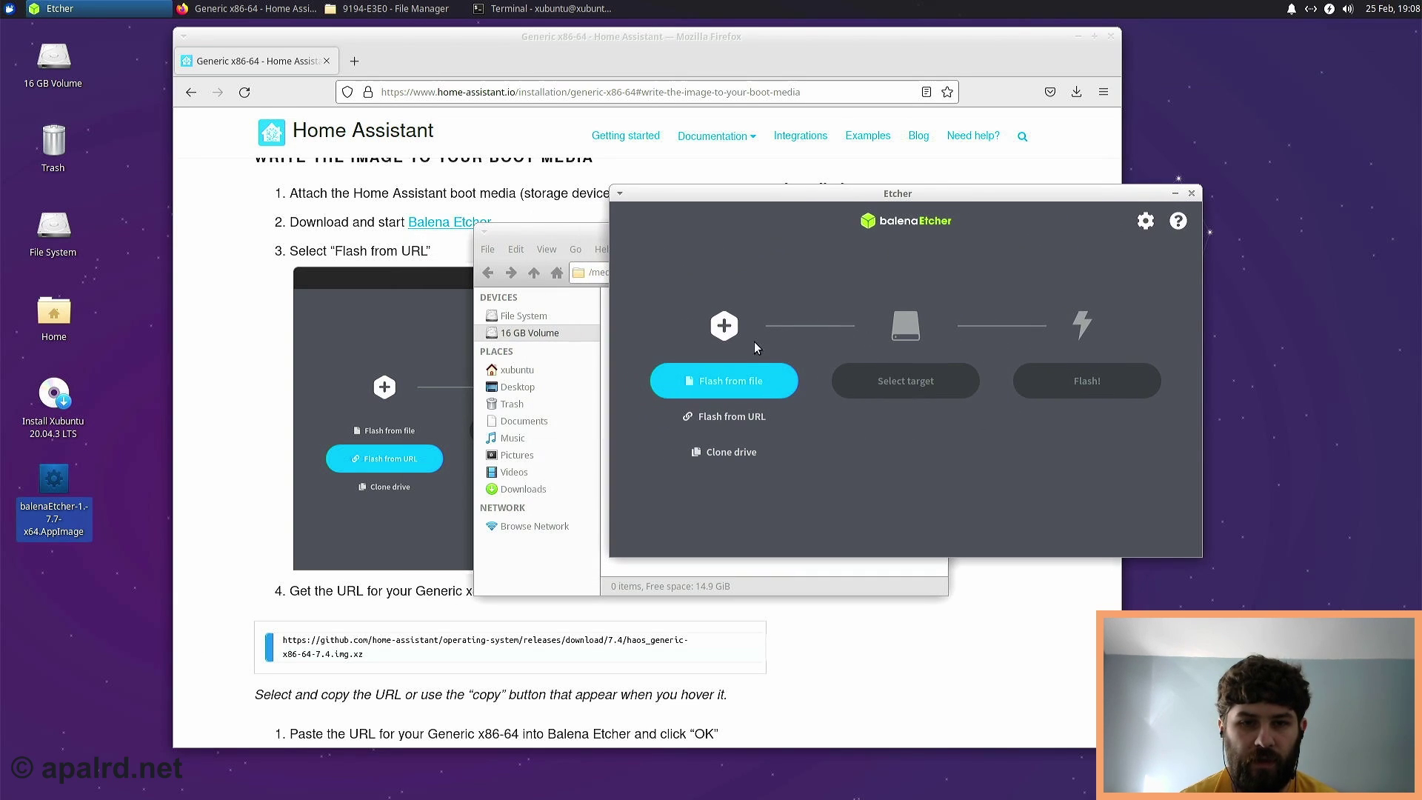
- Flash from URL using the Generic x86-64 haos_generic-x86-64-7.4 image link copied from the install guide
{"action": "left_click", "coordinate": [711, 416]}
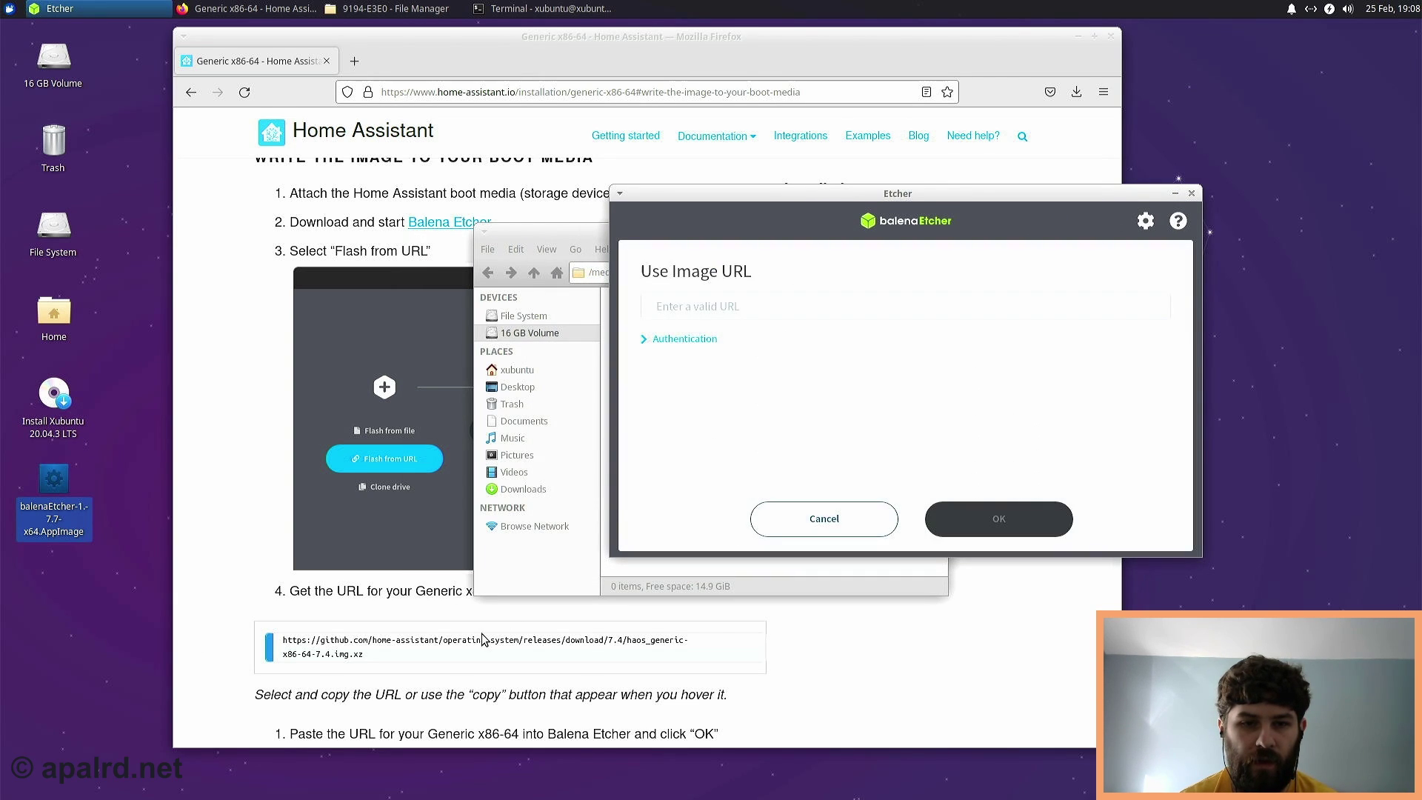
{"action": "left_click", "coordinate": [502, 650]}
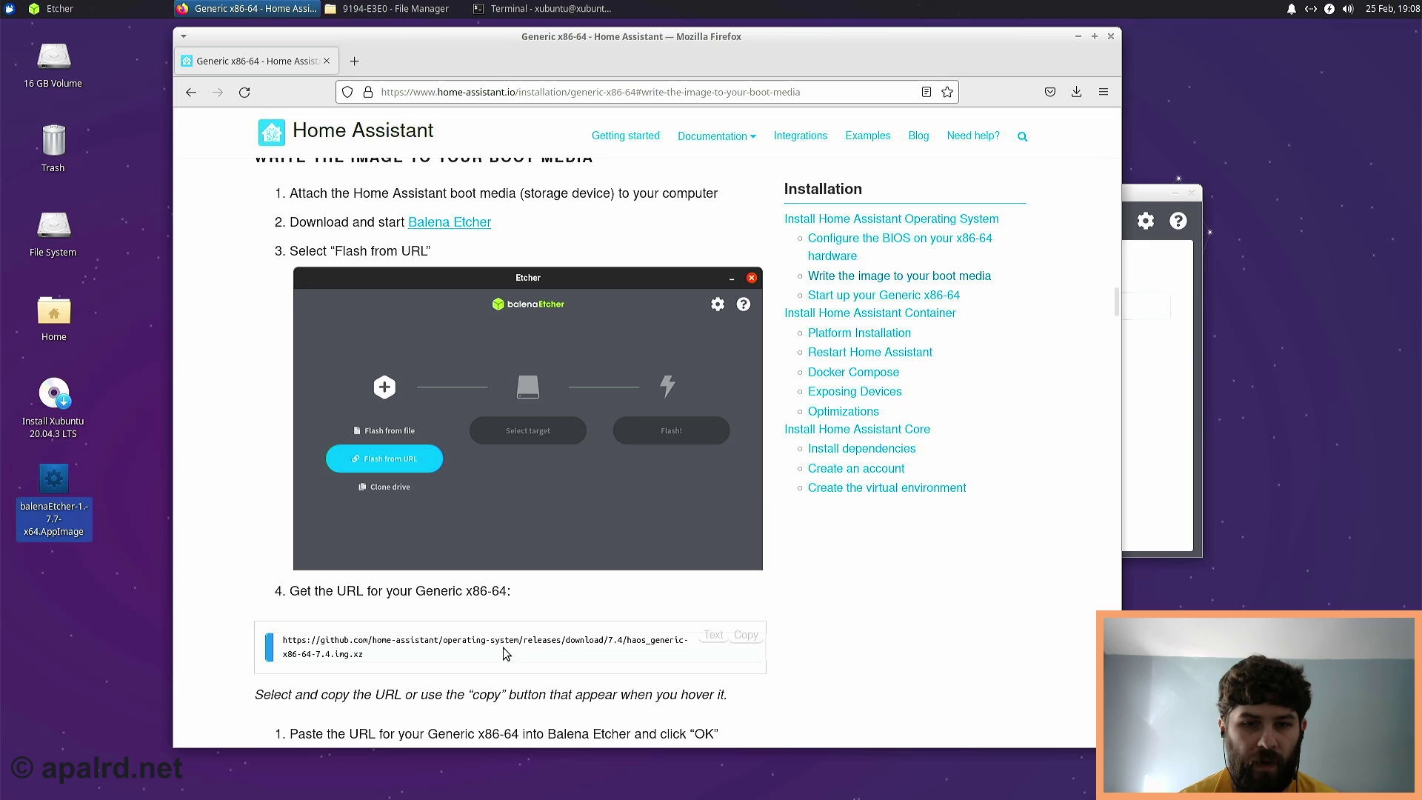
{"action": "left_click", "coordinate": [745, 636]}
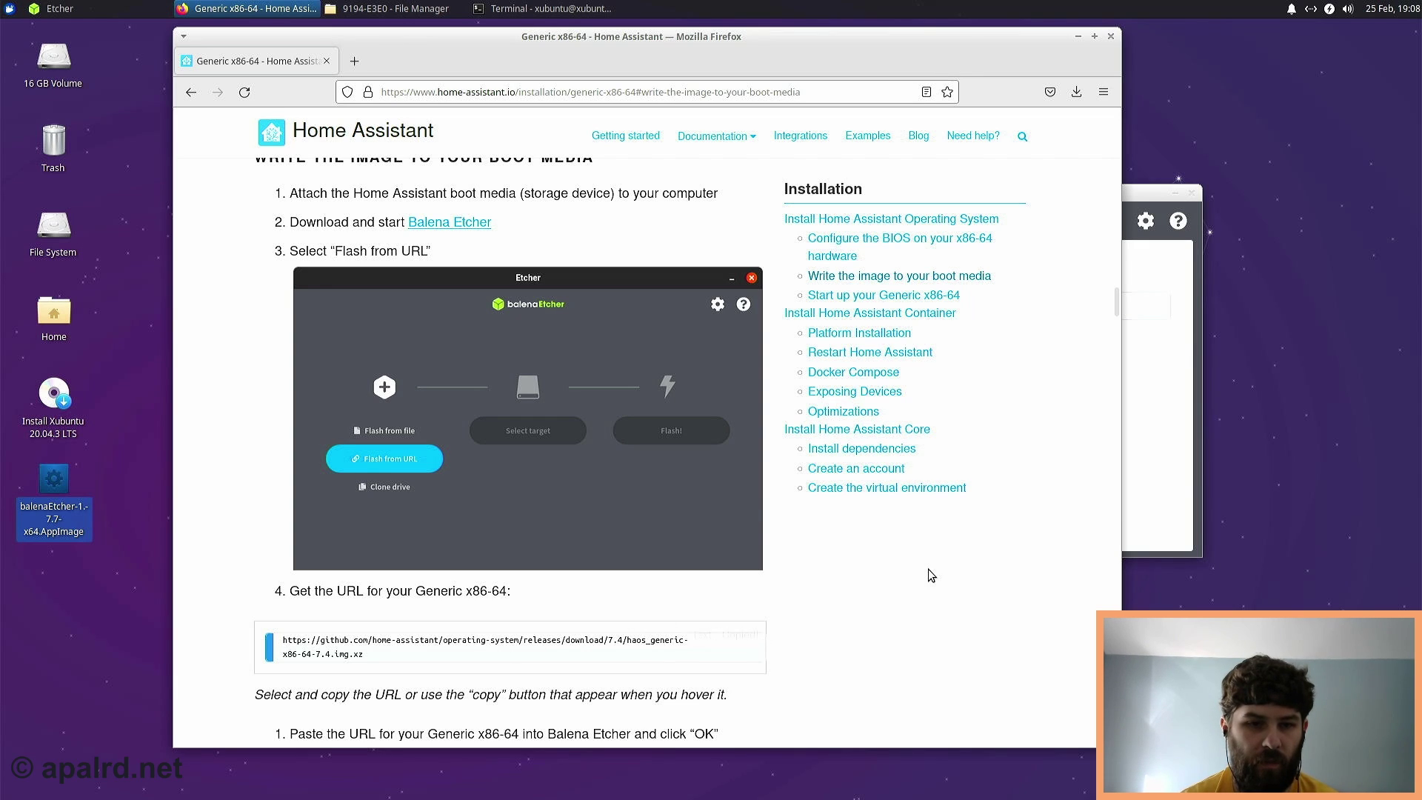
{"action": "left_click", "coordinate": [1181, 422]}
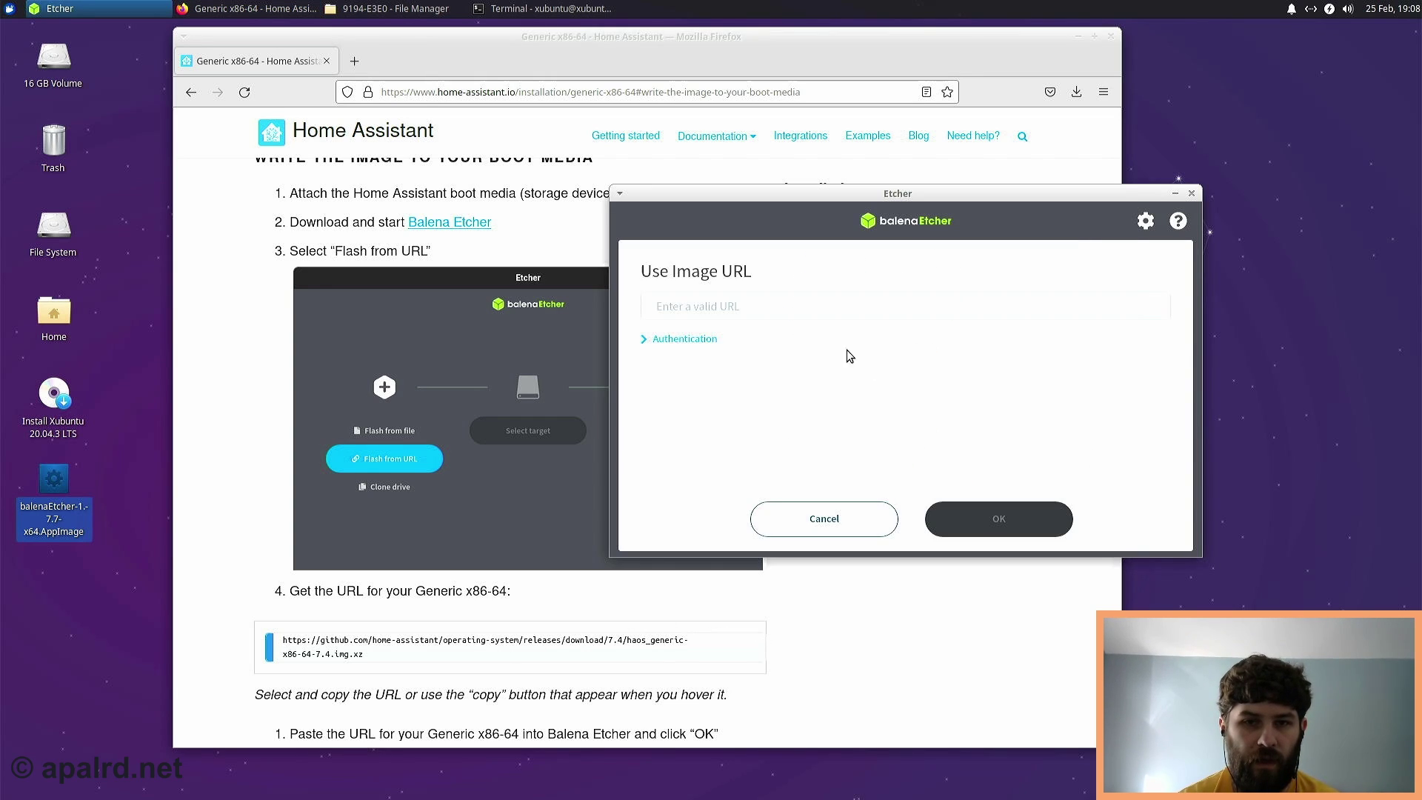
{"action": "left_click", "coordinate": [823, 312]}
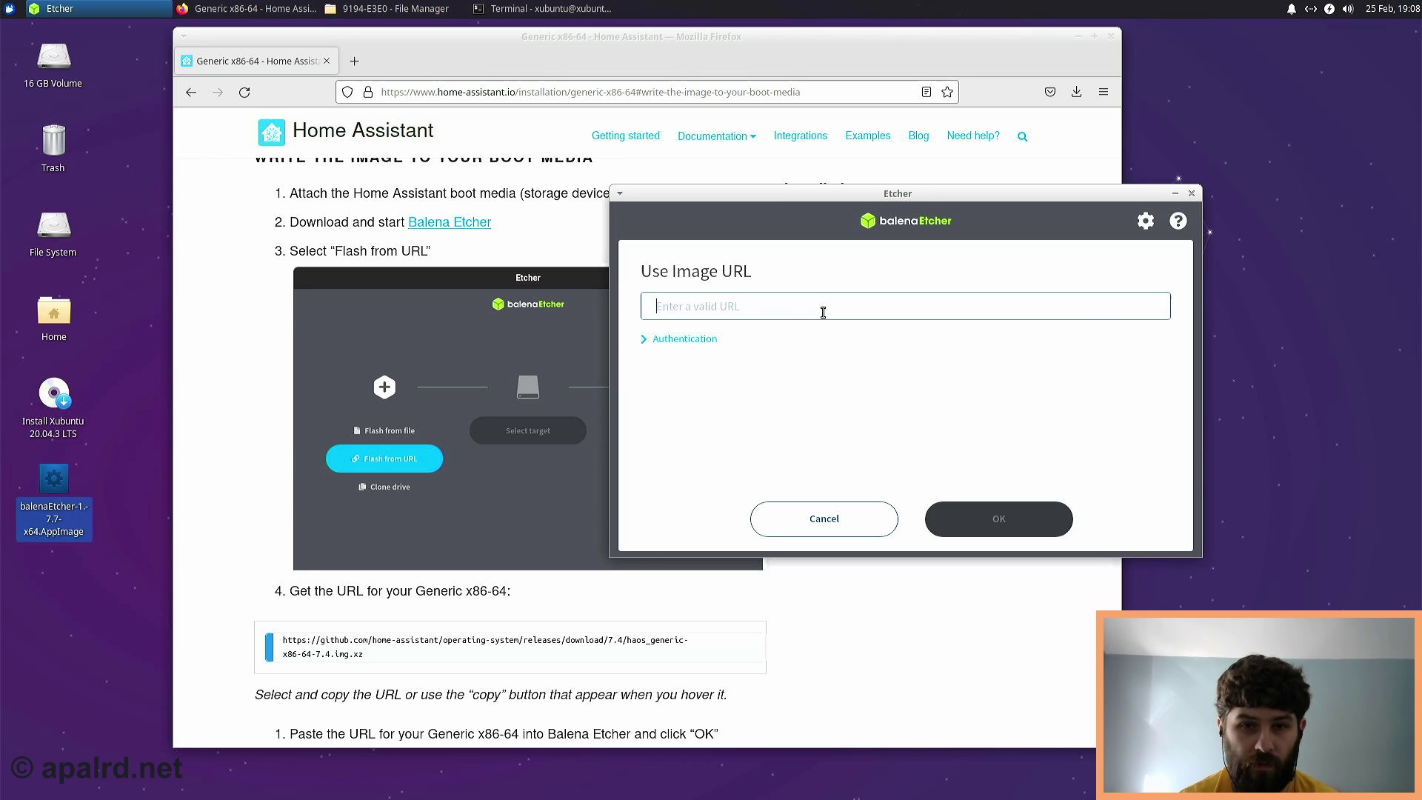
{"action": "key", "text": "ctrl+v"}
{"action": "left_click", "coordinate": [993, 523]}
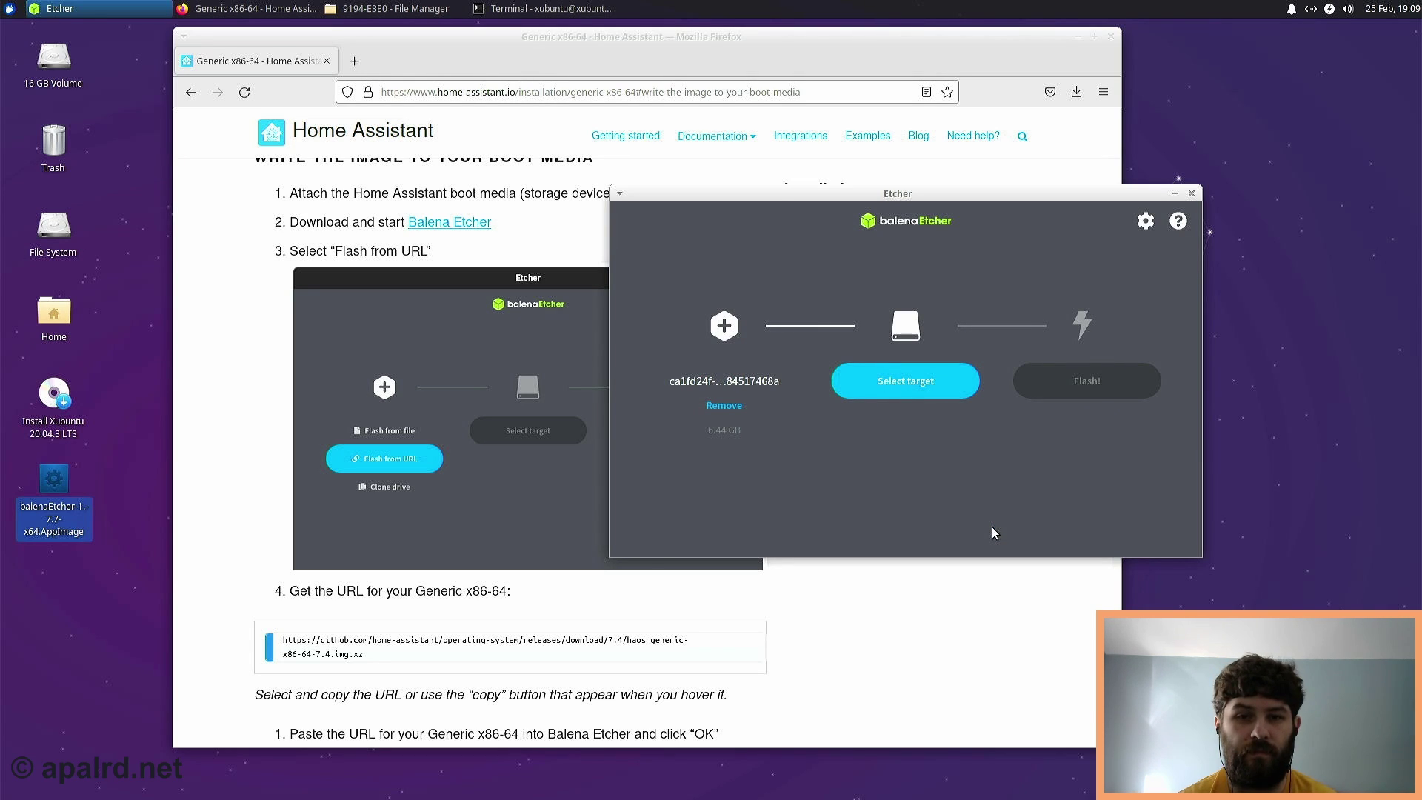
- Target the hidden 16GB system drive /dev/sda, start Flash!, and accept the system-drive warning
{"action": "left_click", "coordinate": [923, 382]}
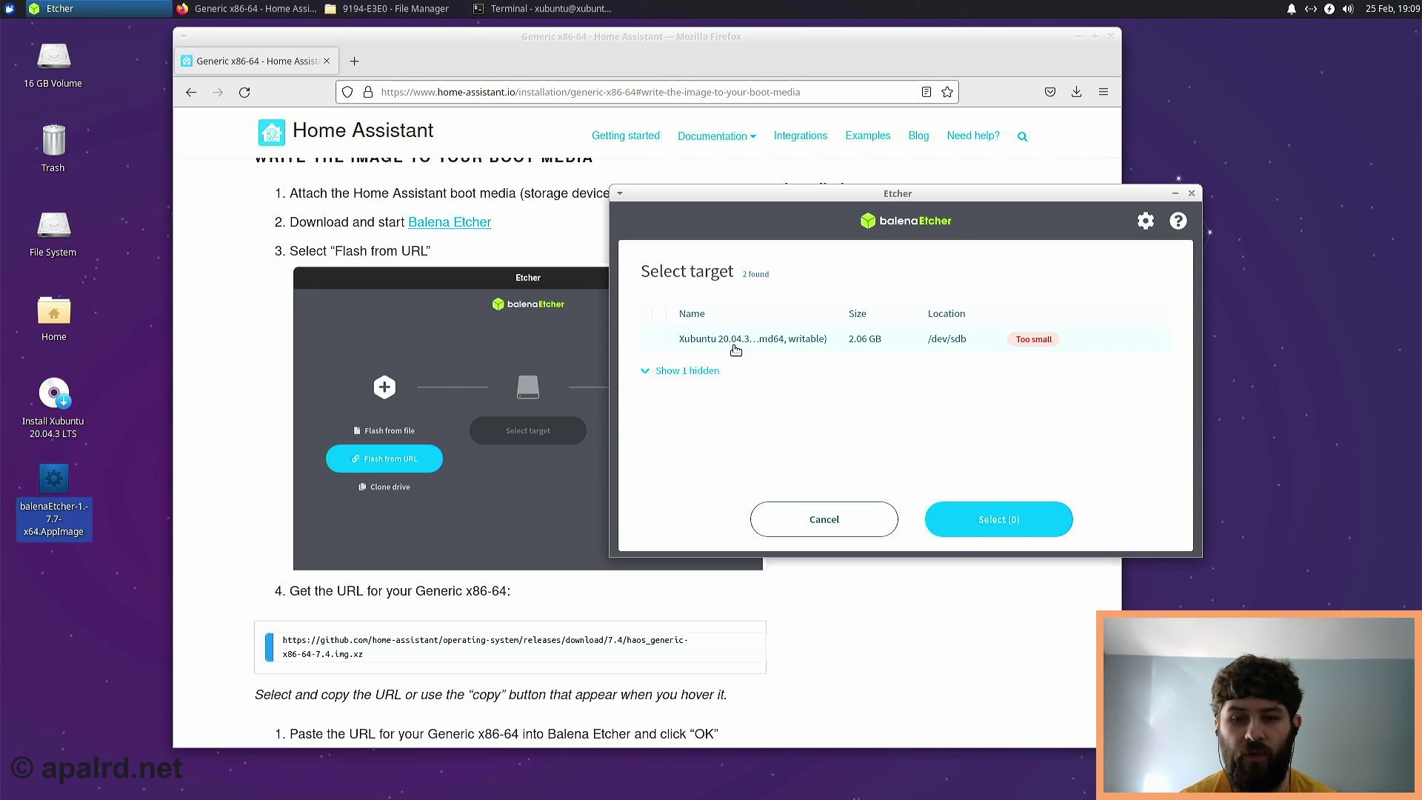
{"action": "left_click", "coordinate": [669, 377]}
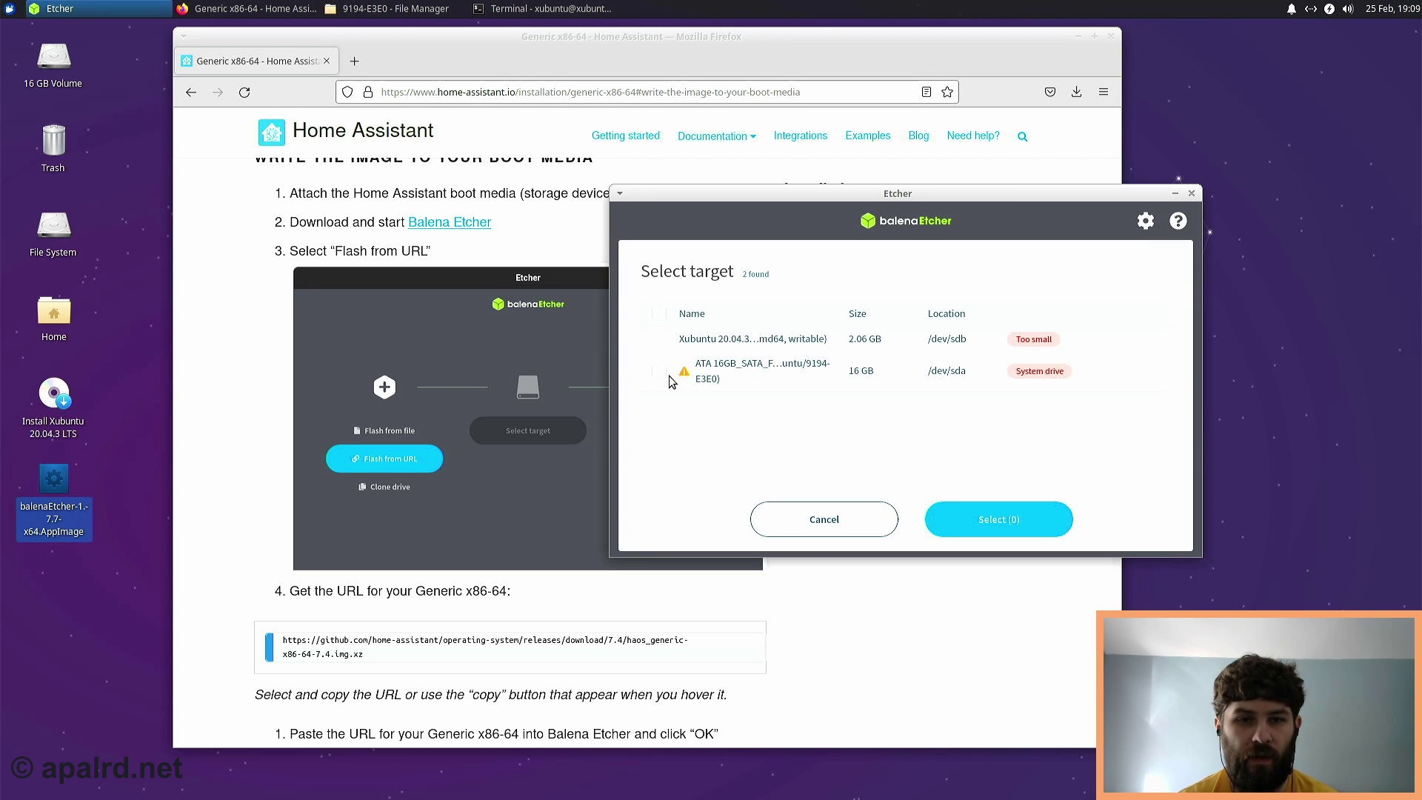
{"action": "left_click", "coordinate": [659, 373]}
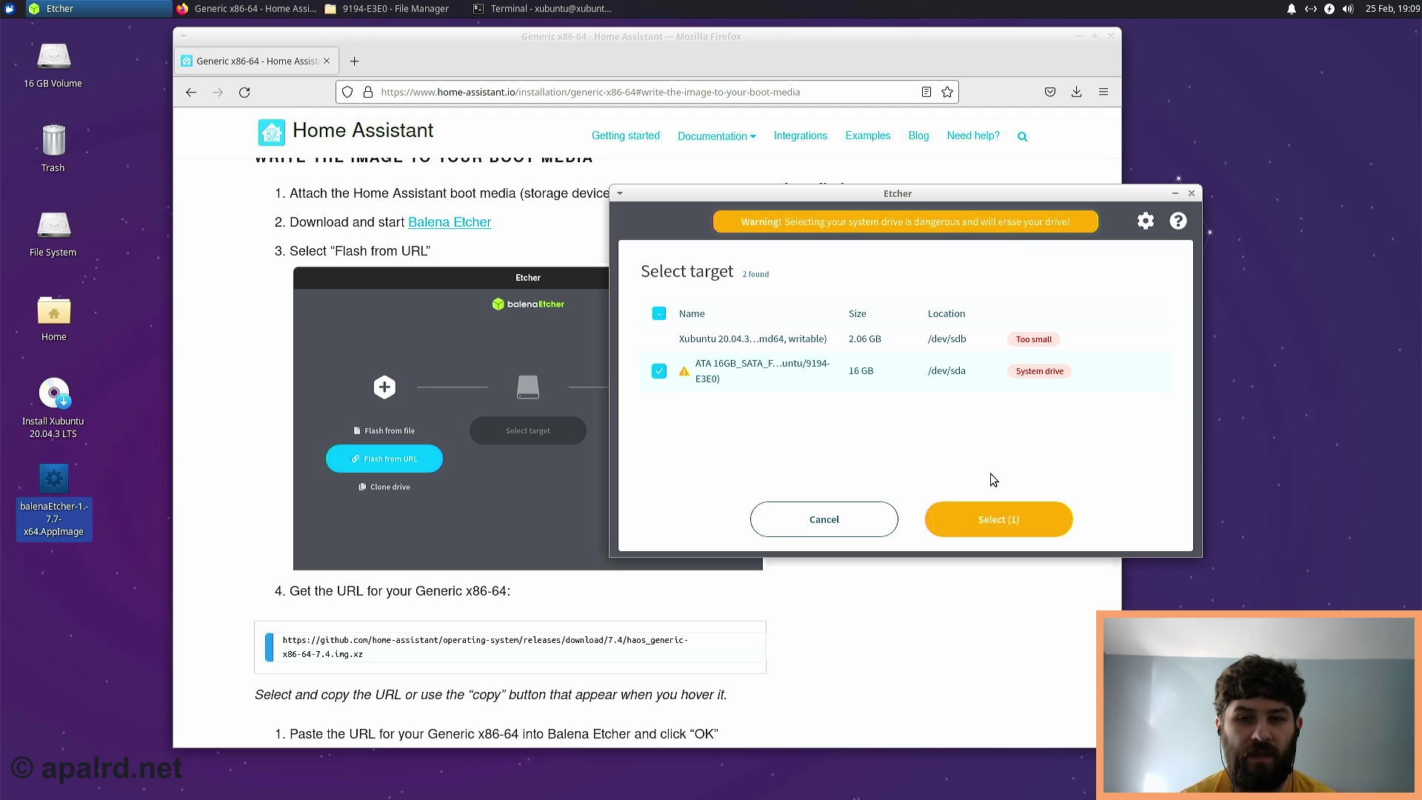
{"action": "left_click", "coordinate": [997, 524]}
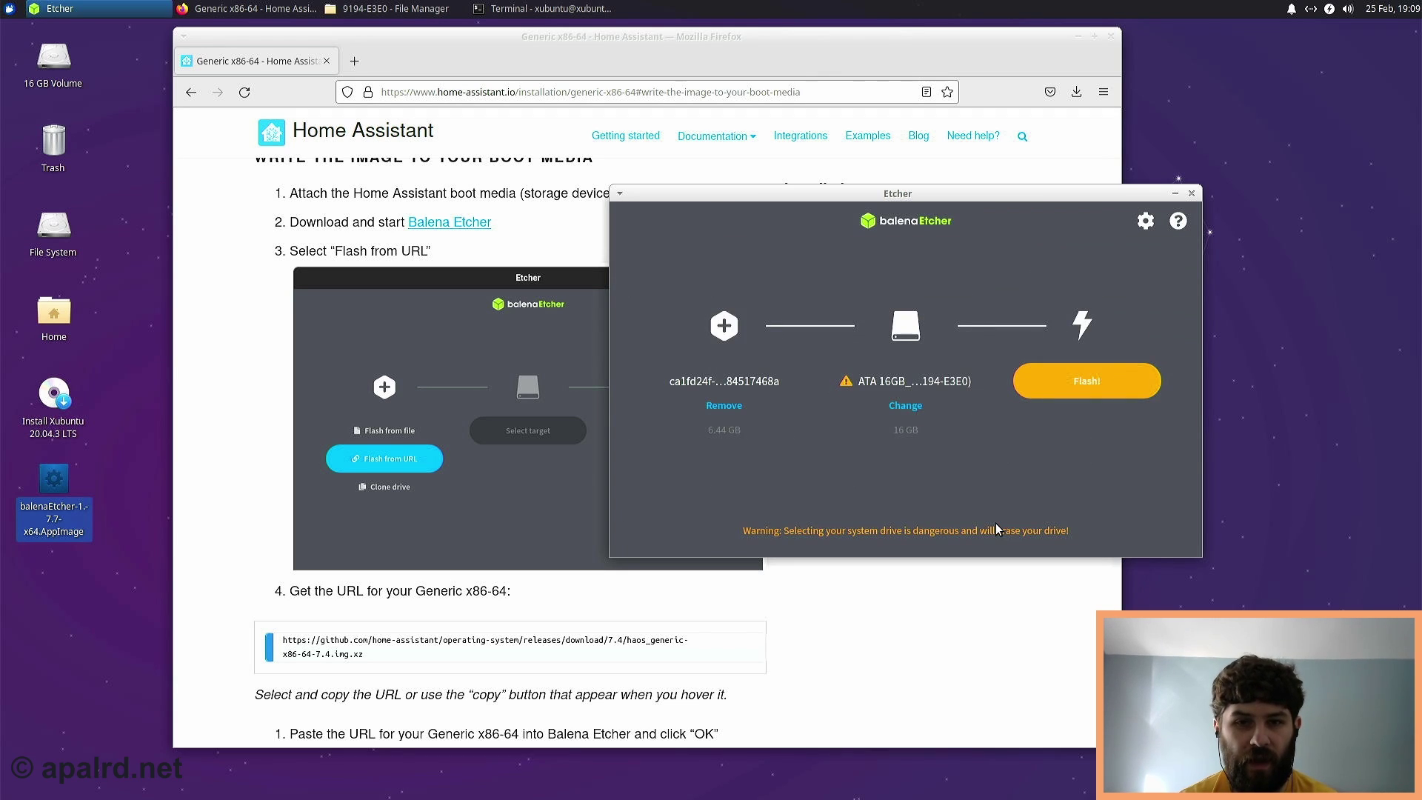
{"action": "left_click", "coordinate": [1055, 388]}
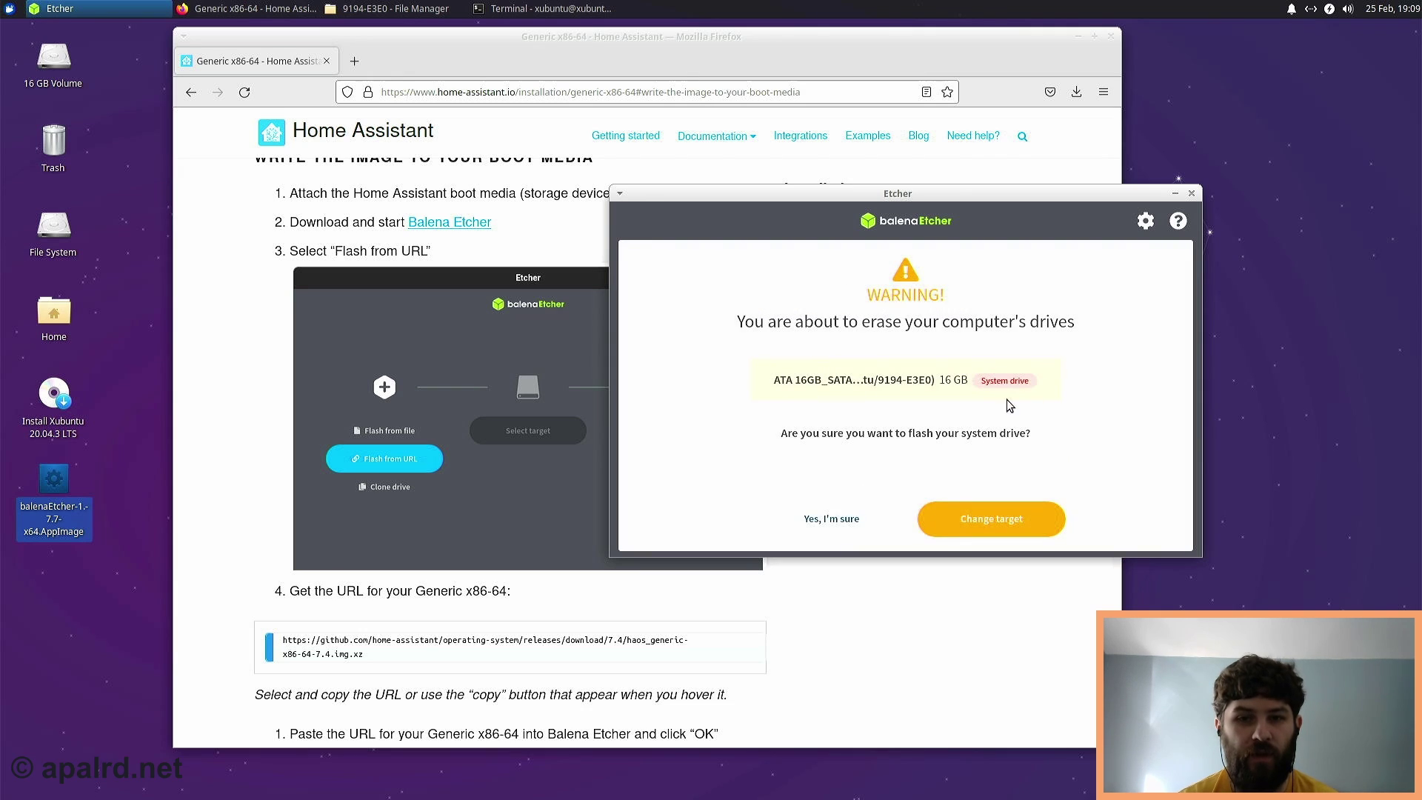
{"action": "left_click", "coordinate": [839, 521]}
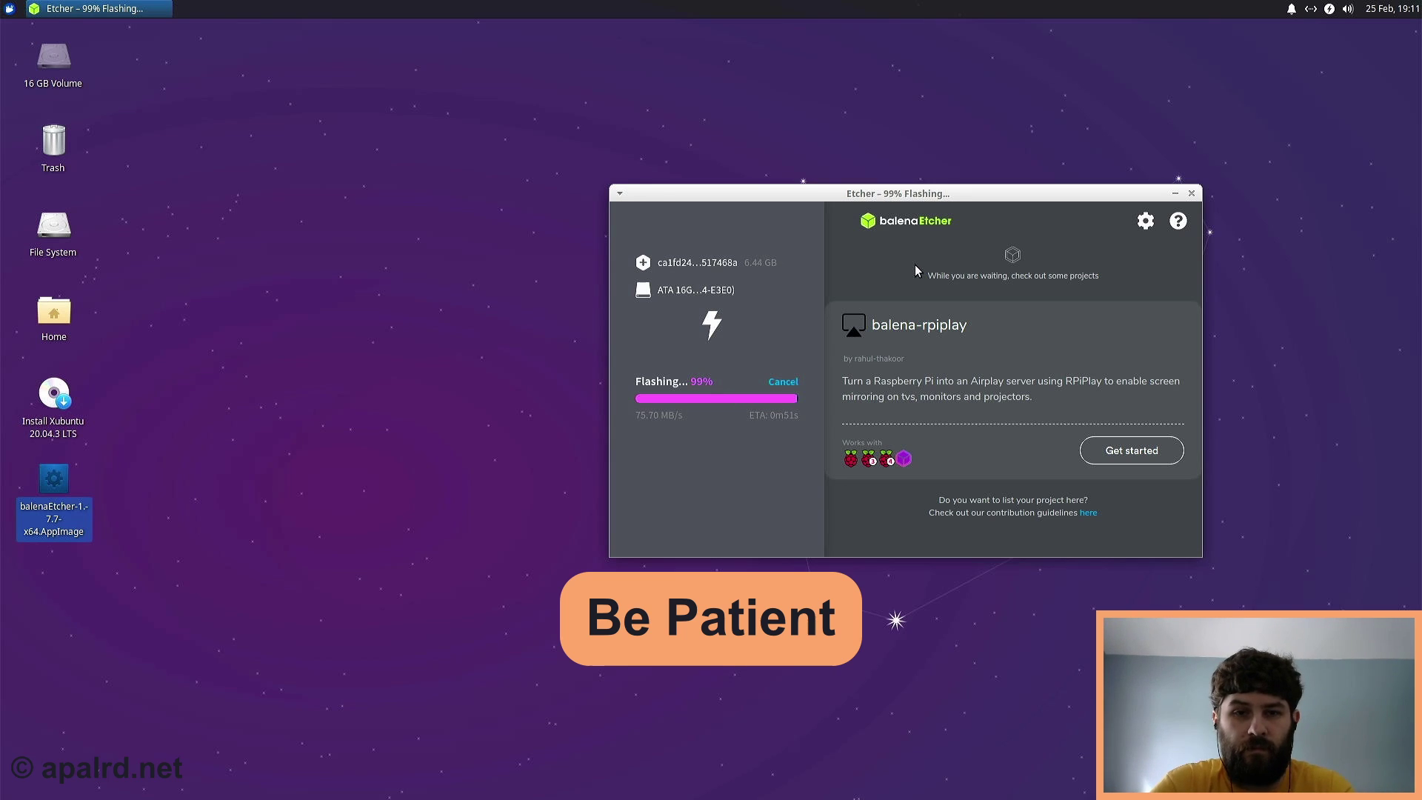
- Close Etcher after Flash Complete and the auto-opened hassos-overlay folder
{"action": "left_click", "coordinate": [1193, 195]}
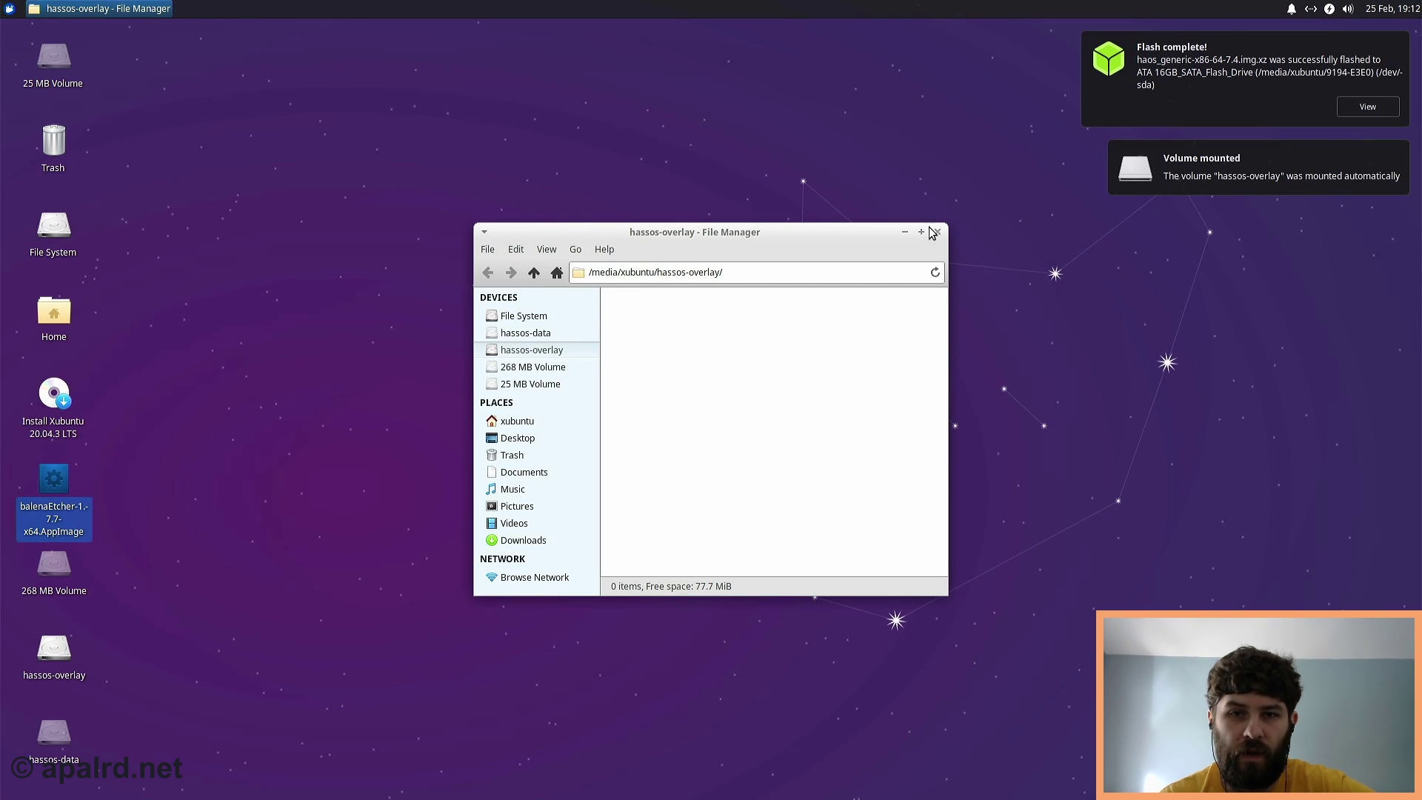
{"action": "left_click", "coordinate": [936, 232]}
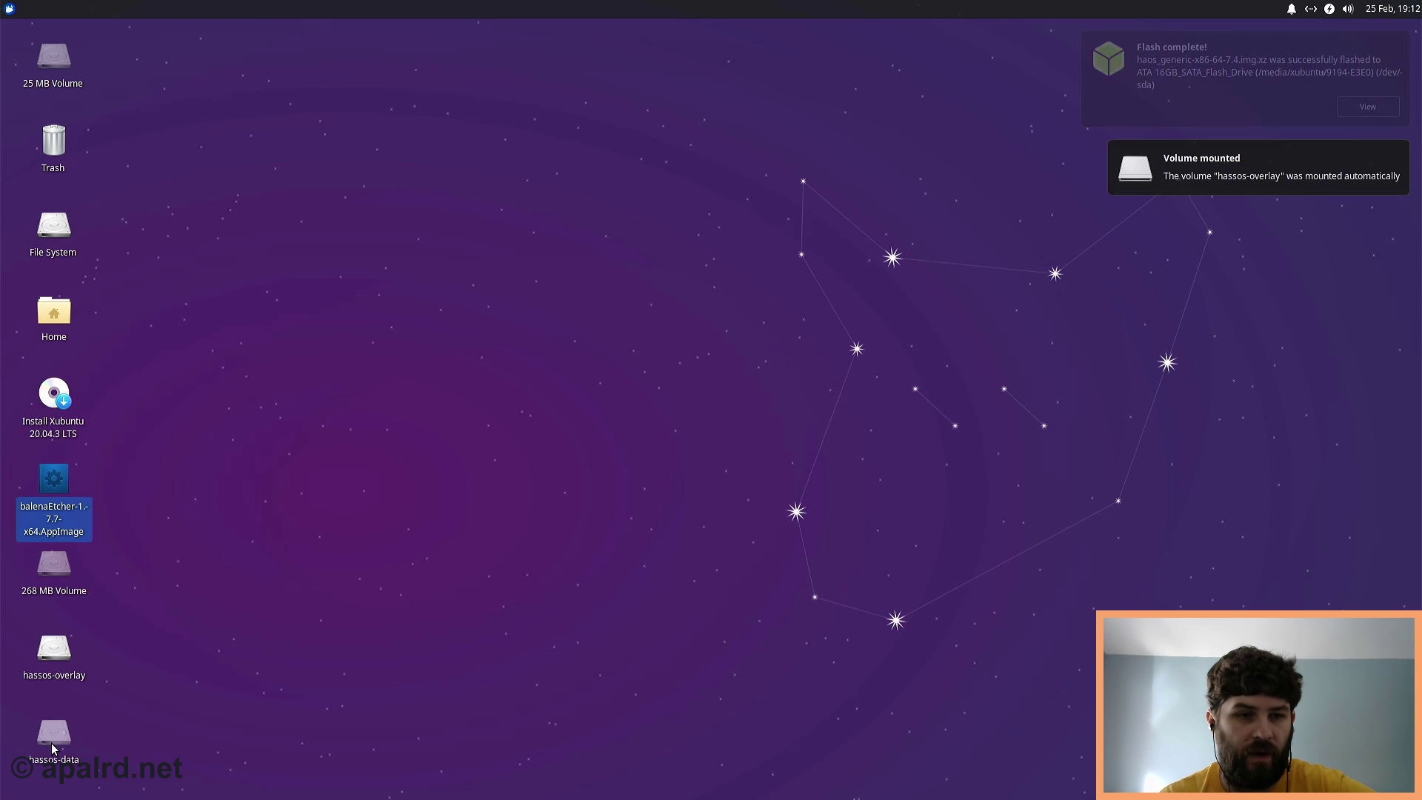
- Log out of the live Xubuntu session from the Applications menu
{"action": "left_click", "coordinate": [10, 9]}
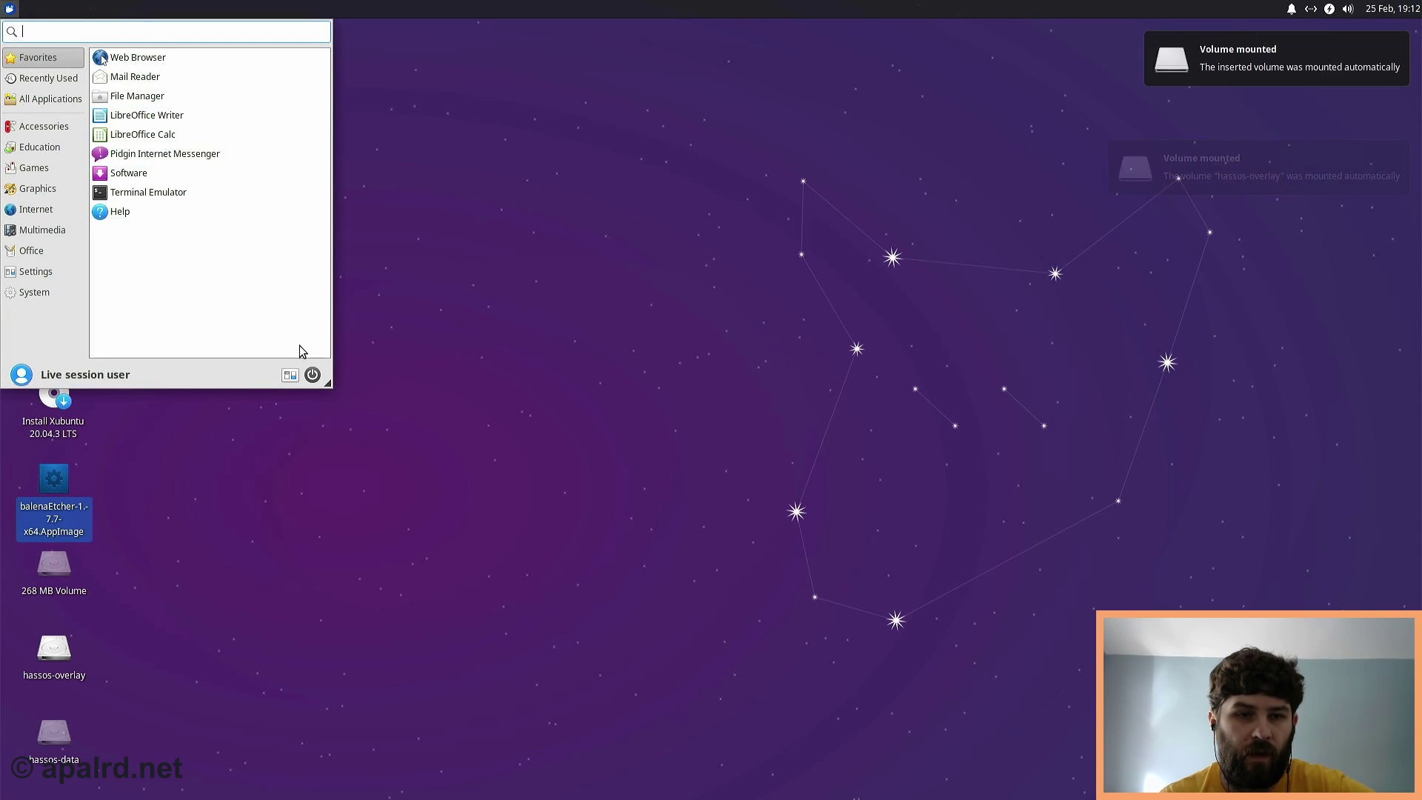
{"action": "left_click", "coordinate": [311, 375]}
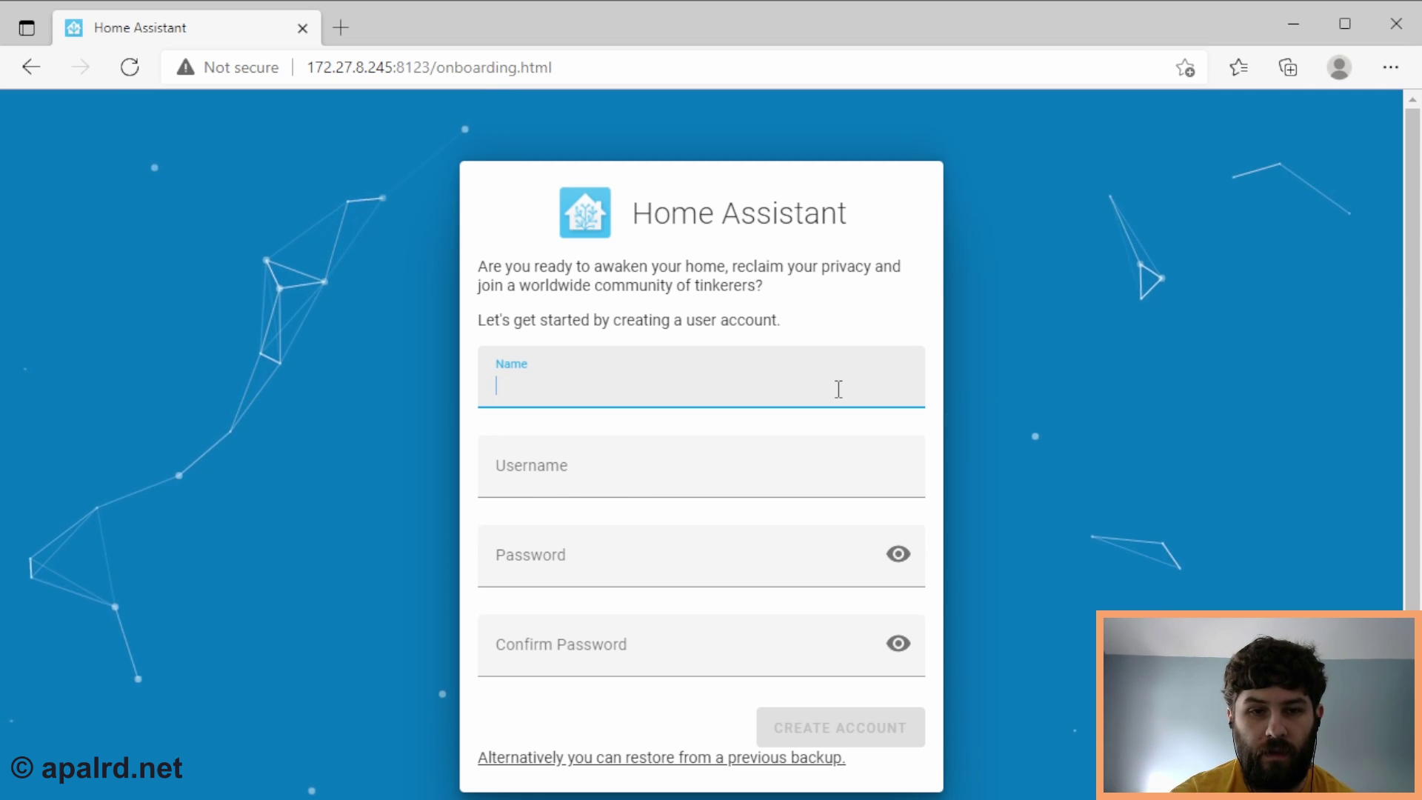
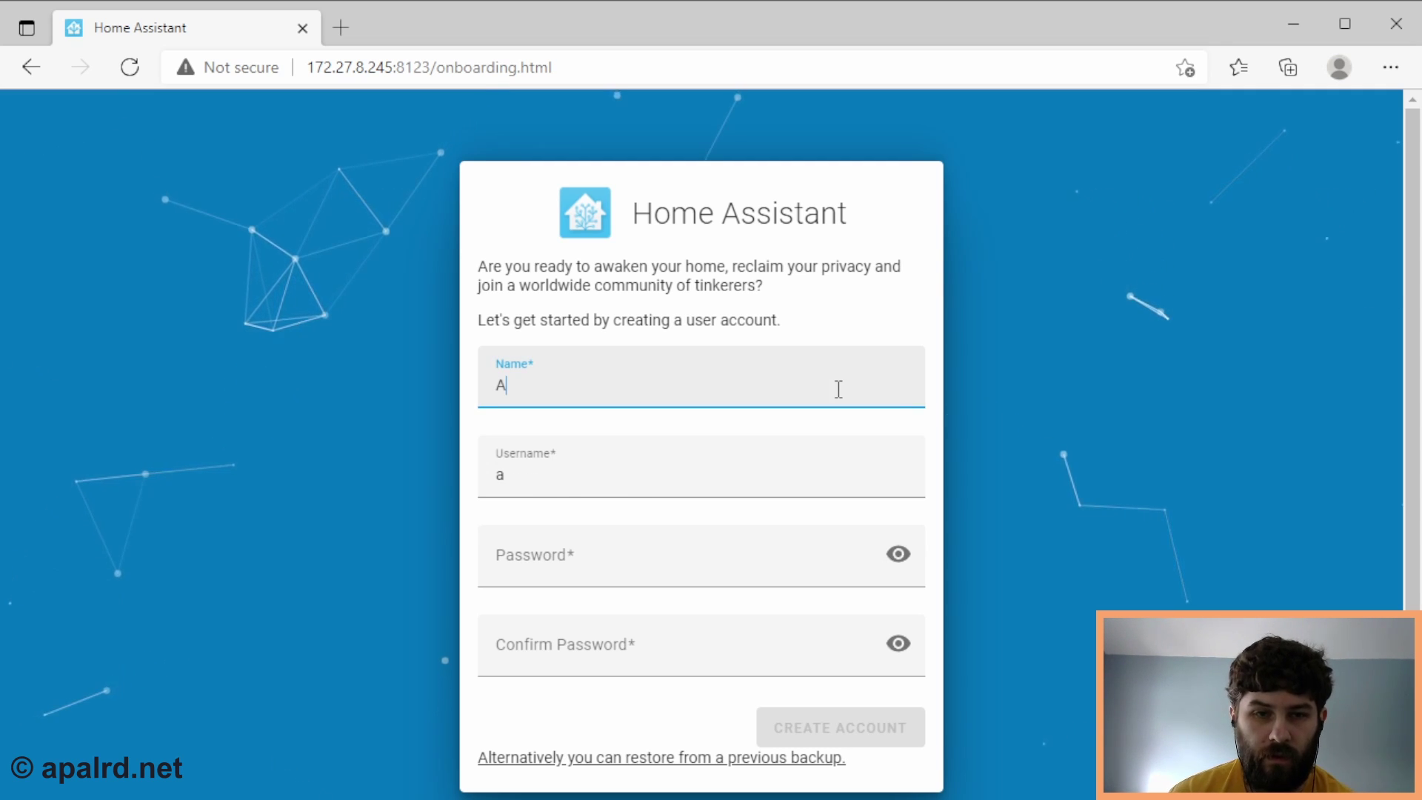
- Create the owner account by entering the user's name and password twice
{"action": "key", "text": "Tab"}
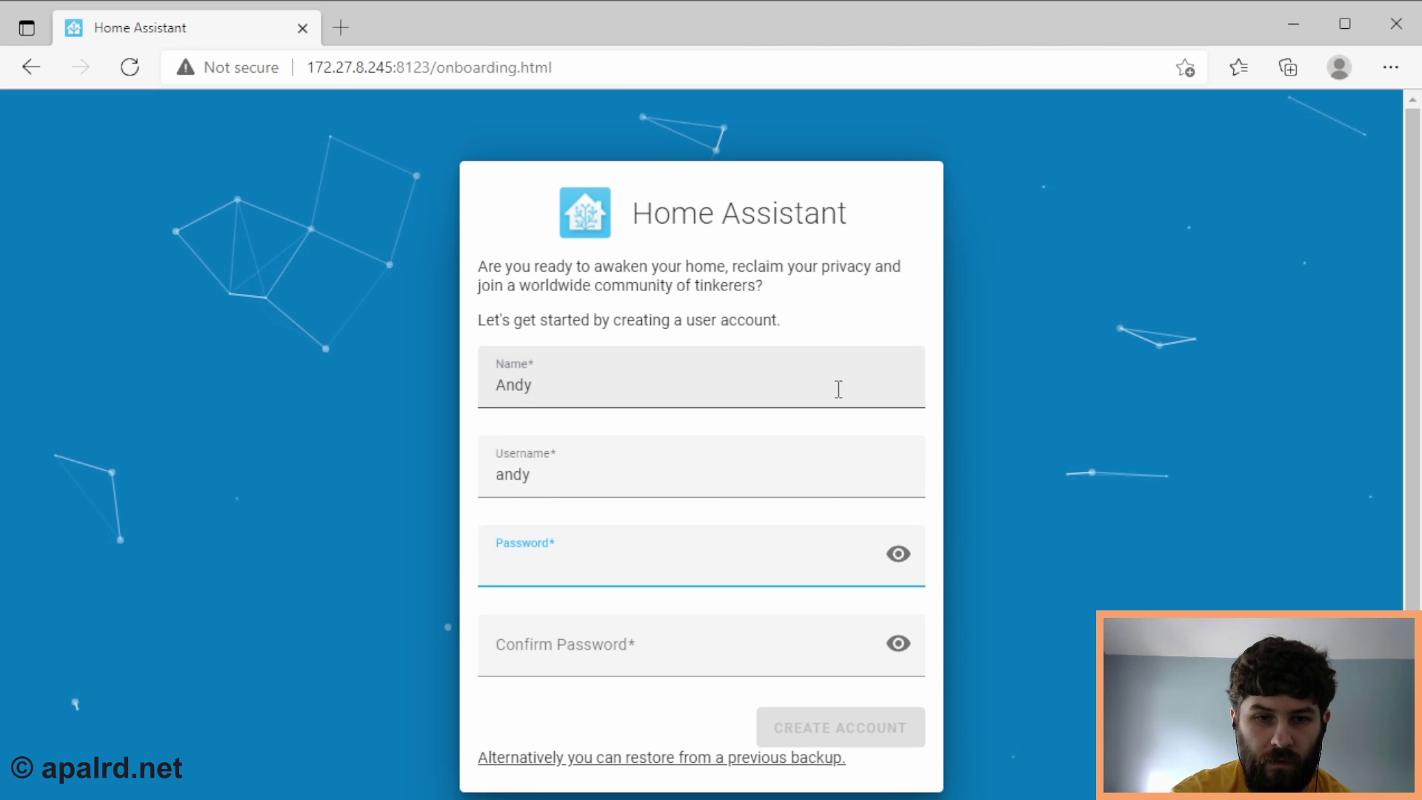
{"action": "key", "text": "Tab"}
{"action": "key", "text": "Tab"}
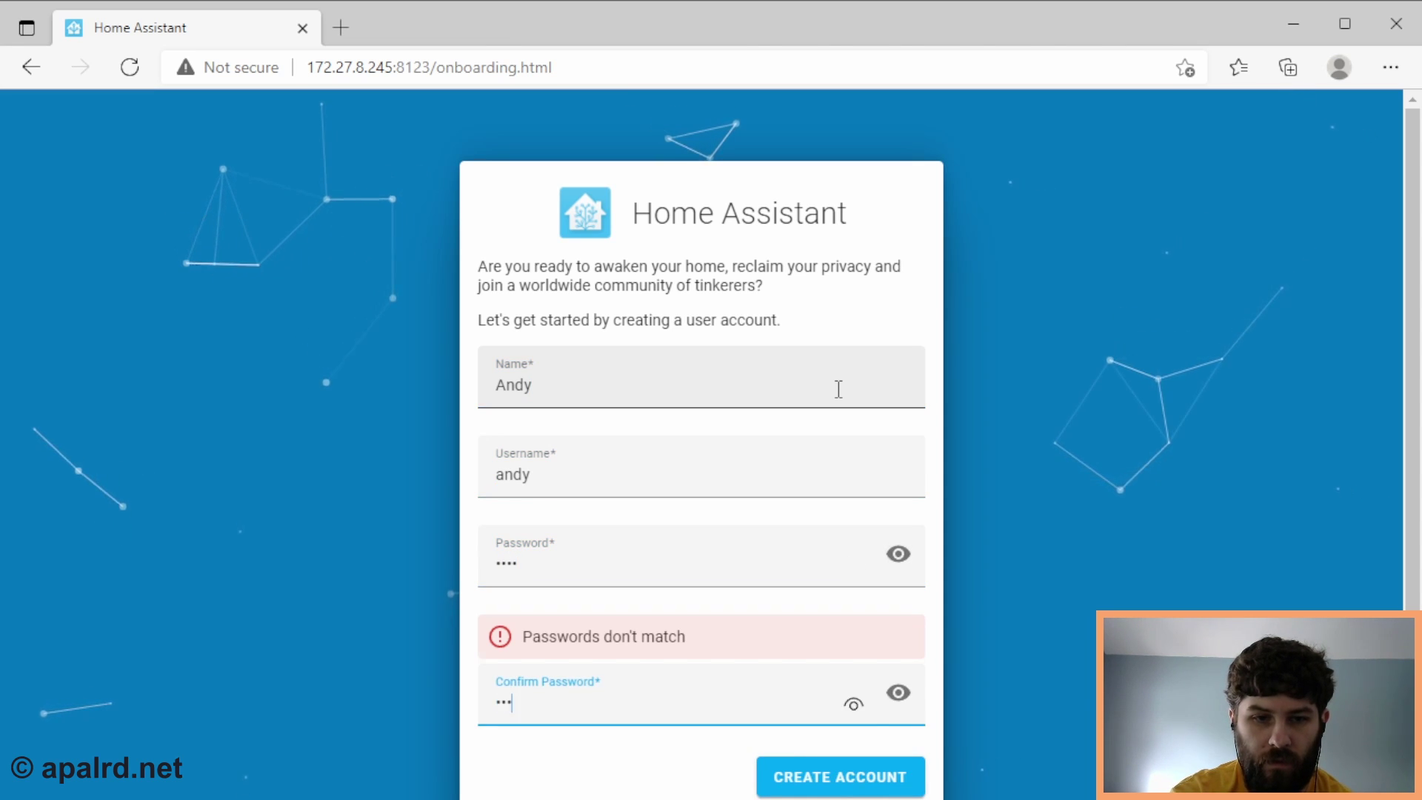
{"action": "left_click", "coordinate": [892, 726]}
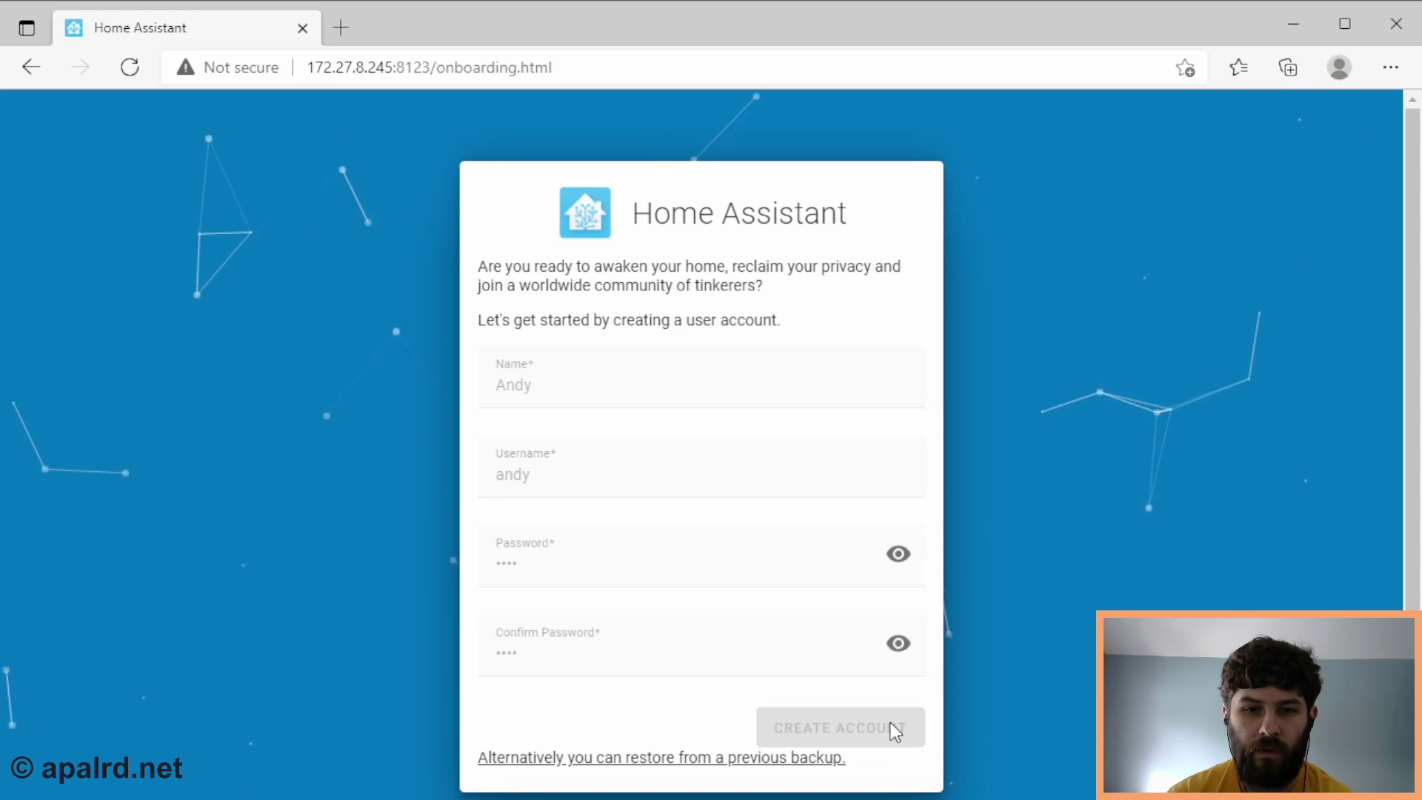
- Enter time zone America/New York and elevation 69, then submit the location settings
{"action": "scroll", "coordinate": [1033, 477], "scroll_direction": "down", "scroll_amount": 3}
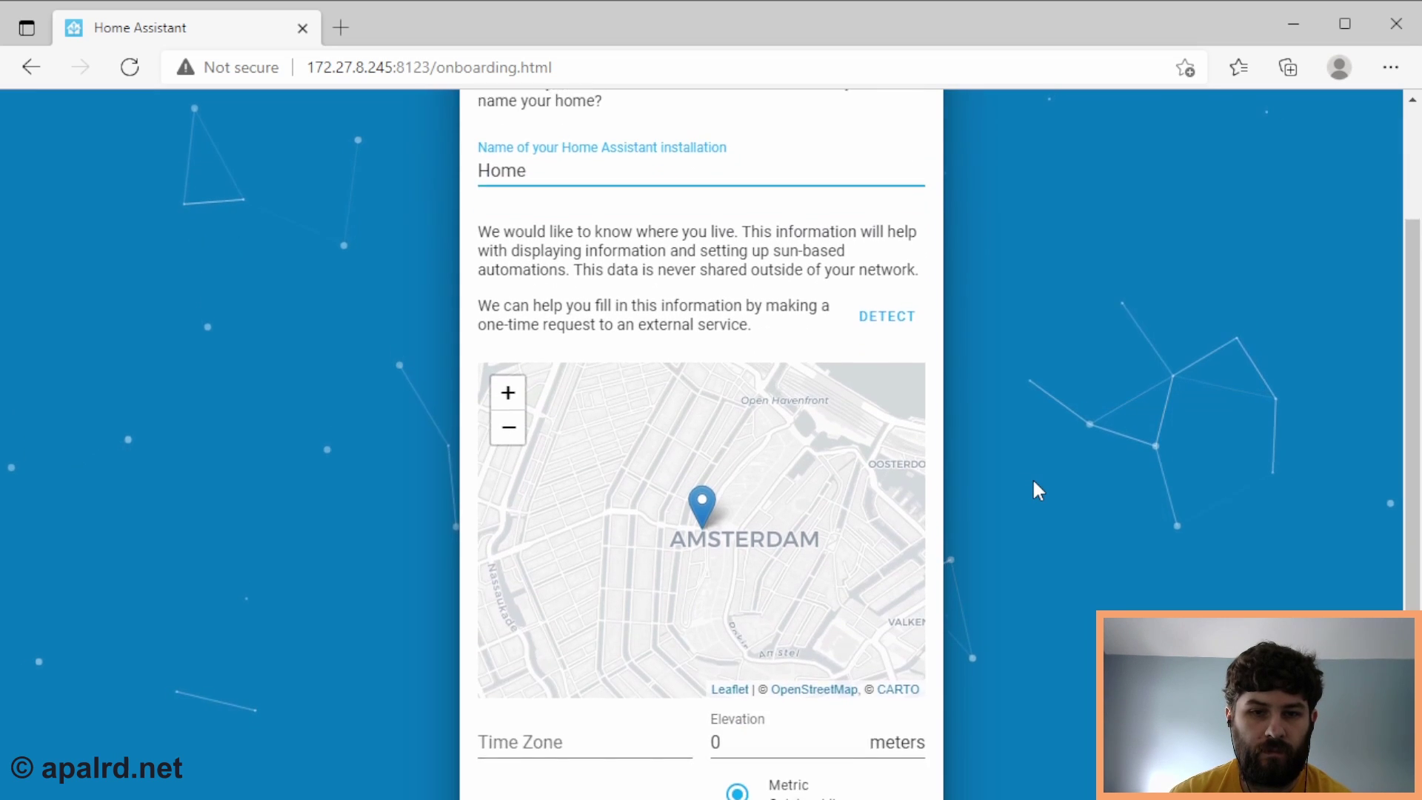
{"action": "scroll", "coordinate": [1033, 478], "scroll_direction": "down", "scroll_amount": 2}
{"action": "scroll", "coordinate": [768, 498], "scroll_direction": "down", "scroll_amount": 1}
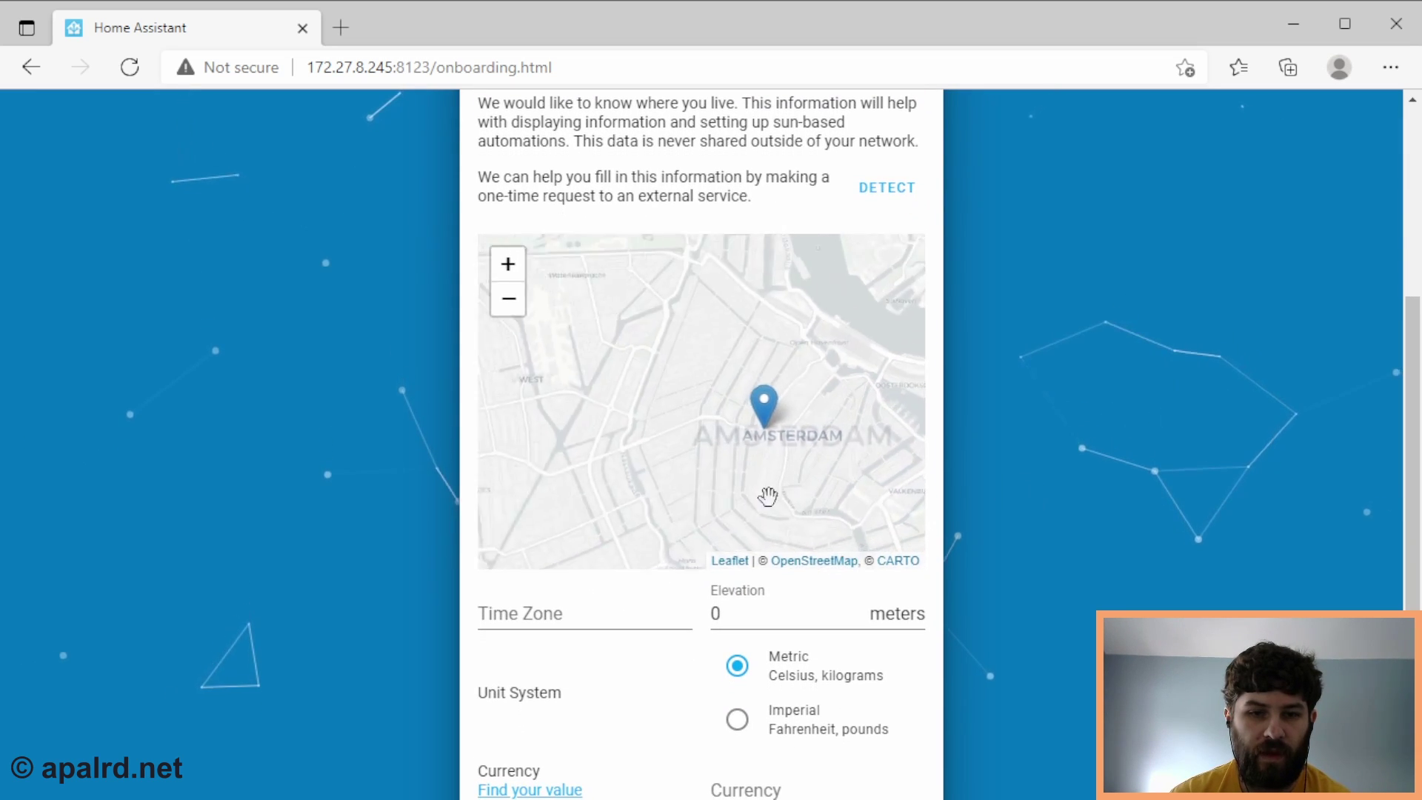
{"action": "left_click", "coordinate": [571, 622]}
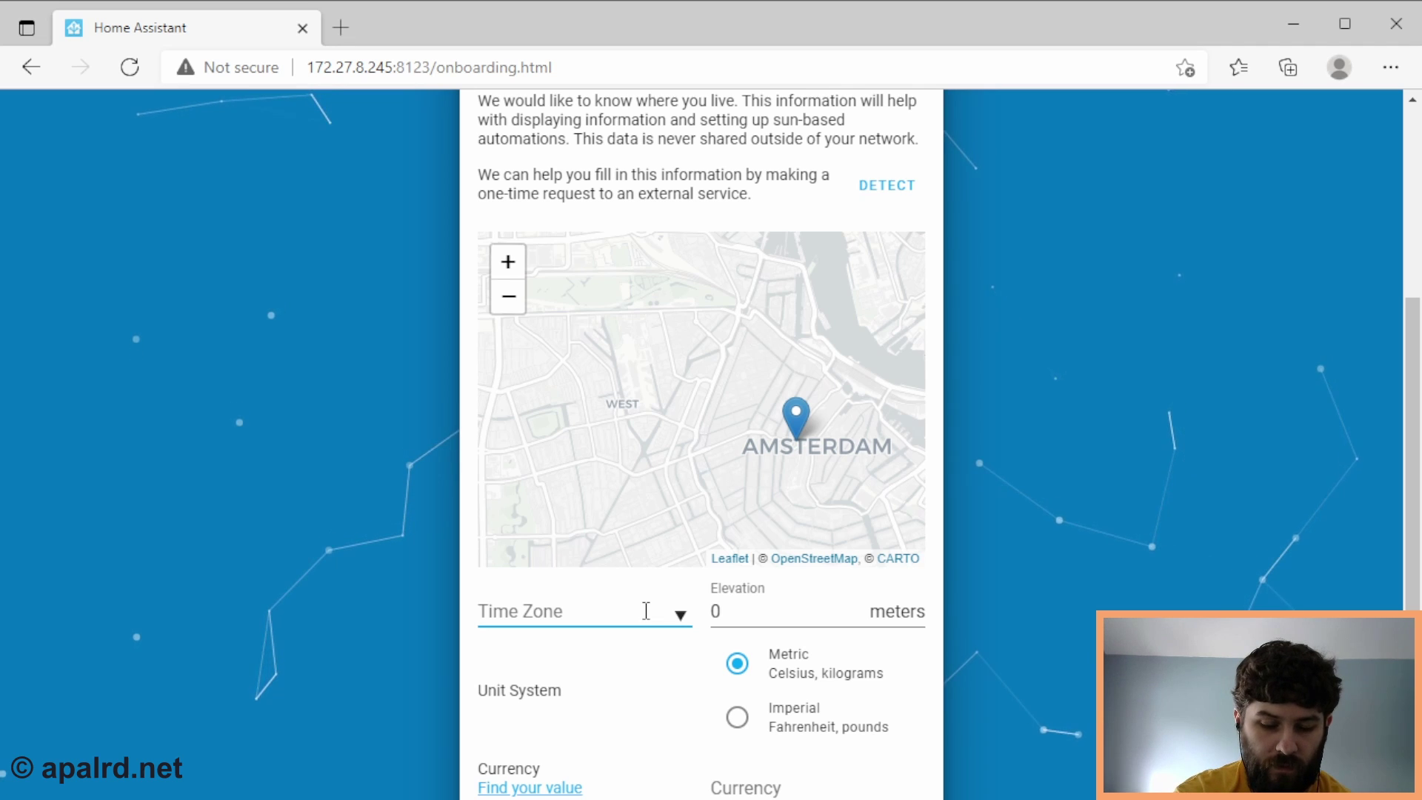
{"action": "type", "text": "America/New Y"}
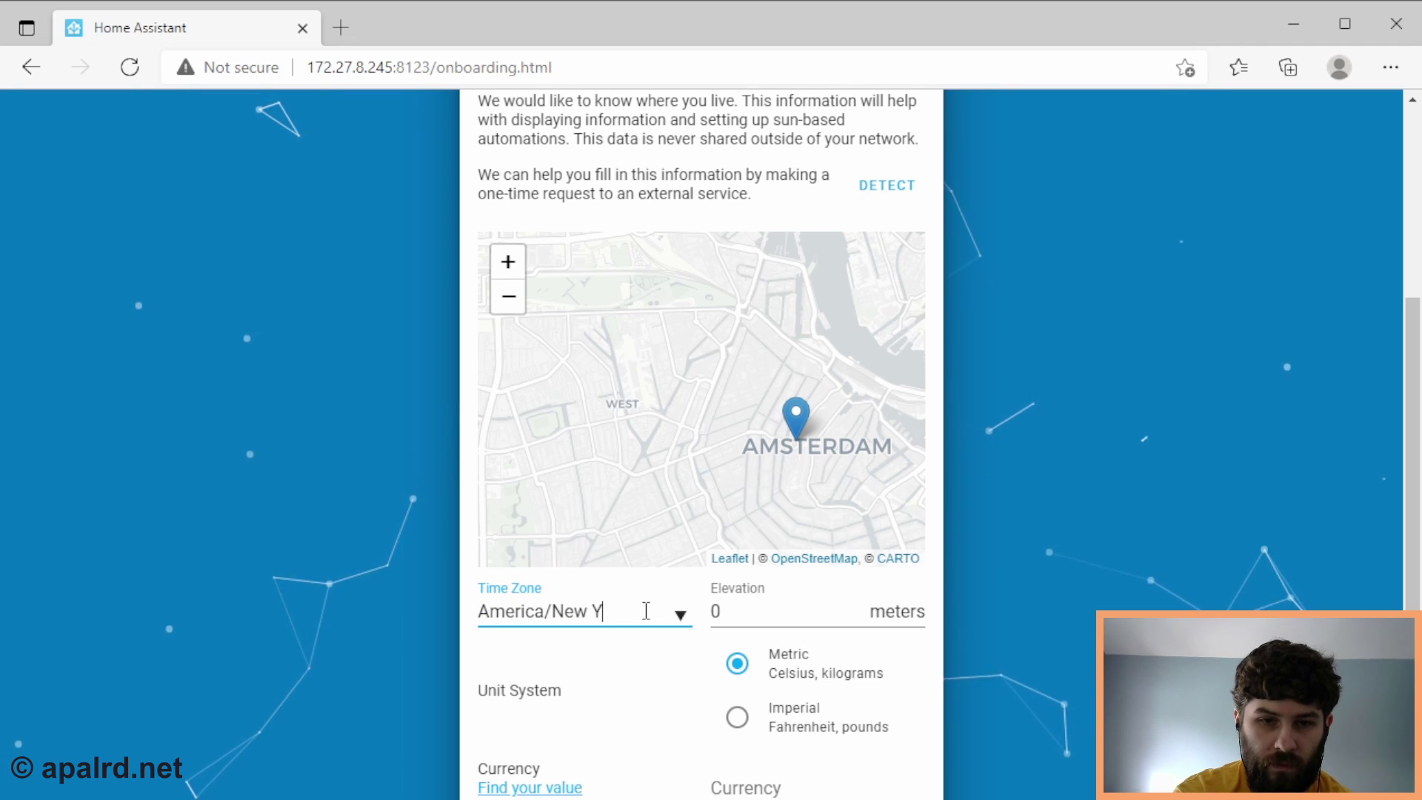
{"action": "type", "text": "ork"}
{"action": "key", "text": "Tab"}
{"action": "key", "text": "BackSpace"}
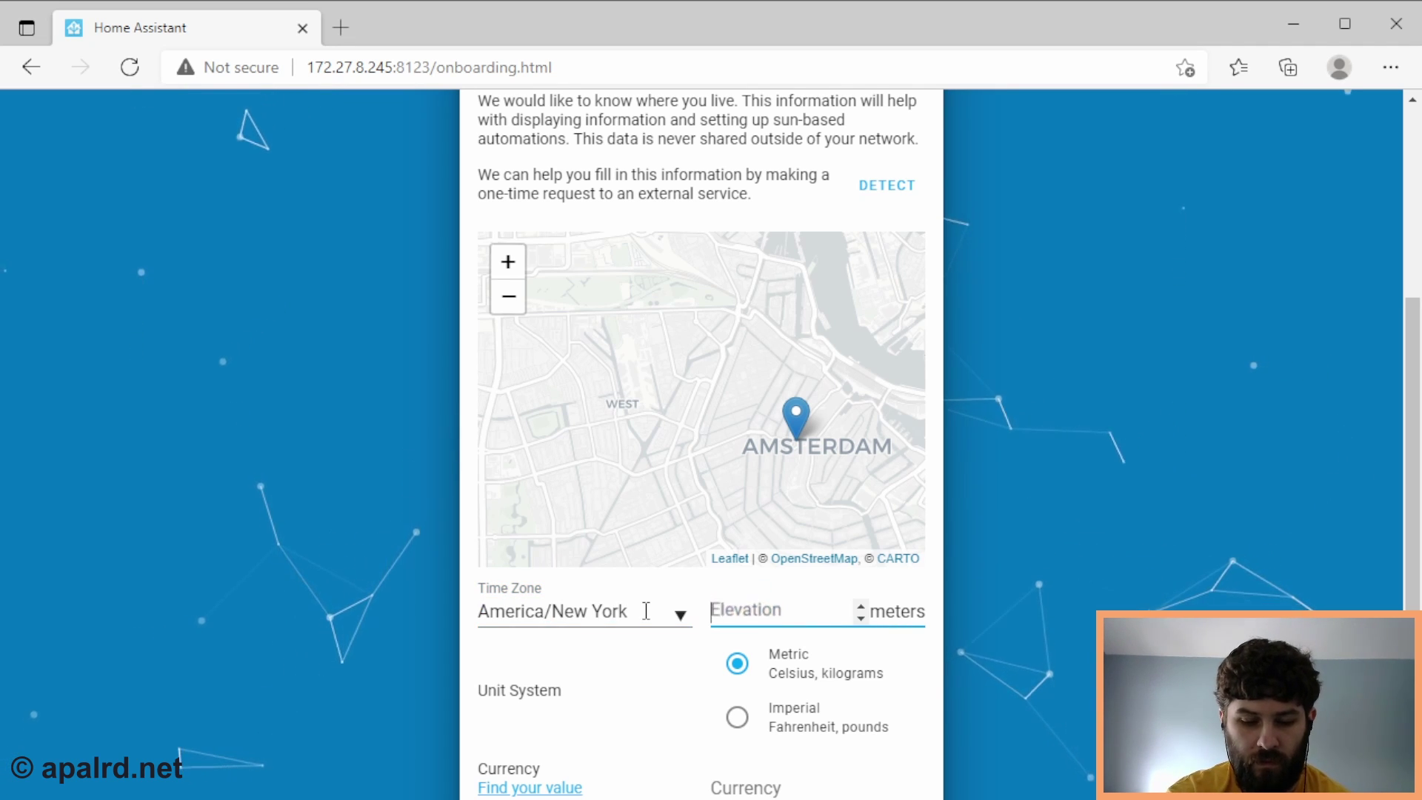
{"action": "type", "text": "69"}
{"action": "scroll", "coordinate": [953, 706], "scroll_direction": "down", "scroll_amount": 1}
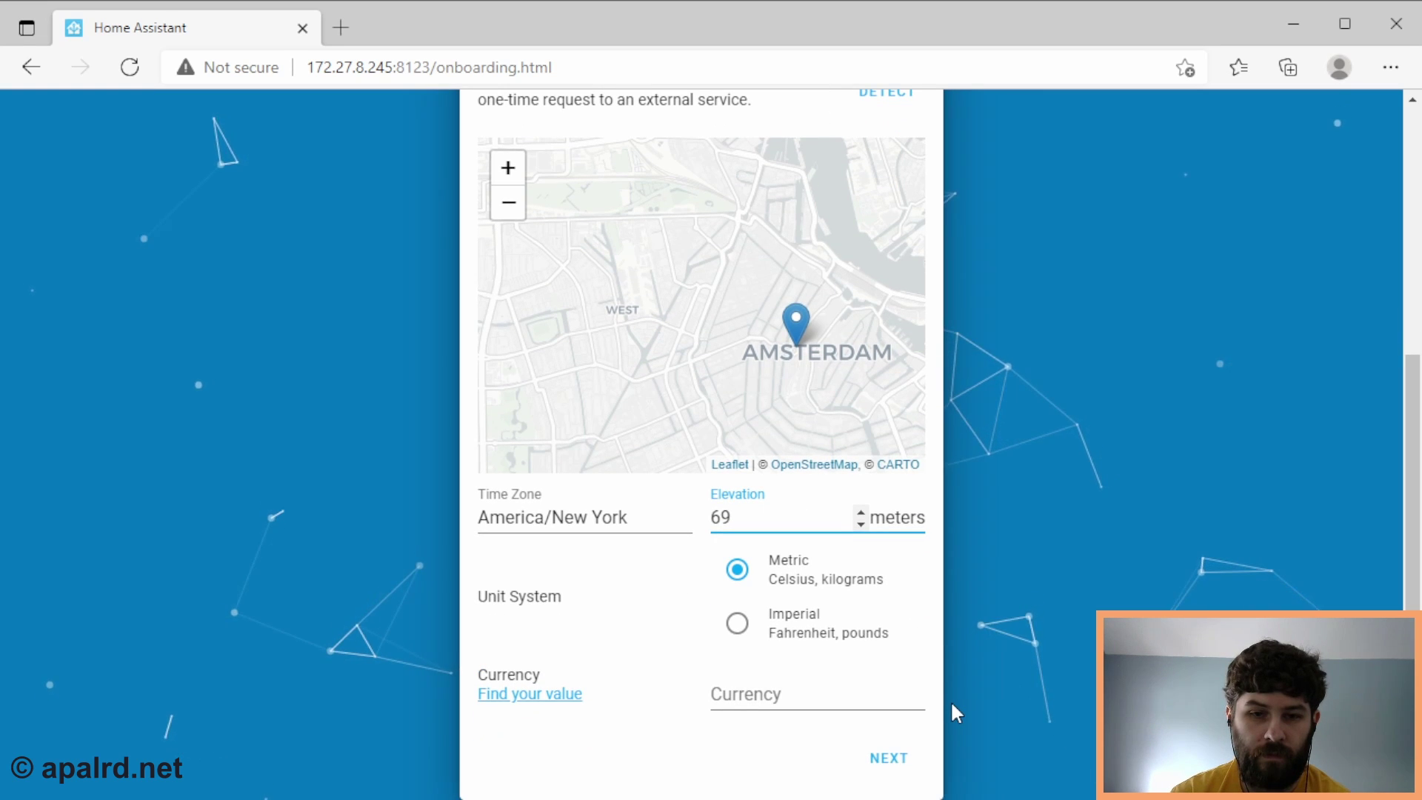
{"action": "left_click", "coordinate": [886, 758]}
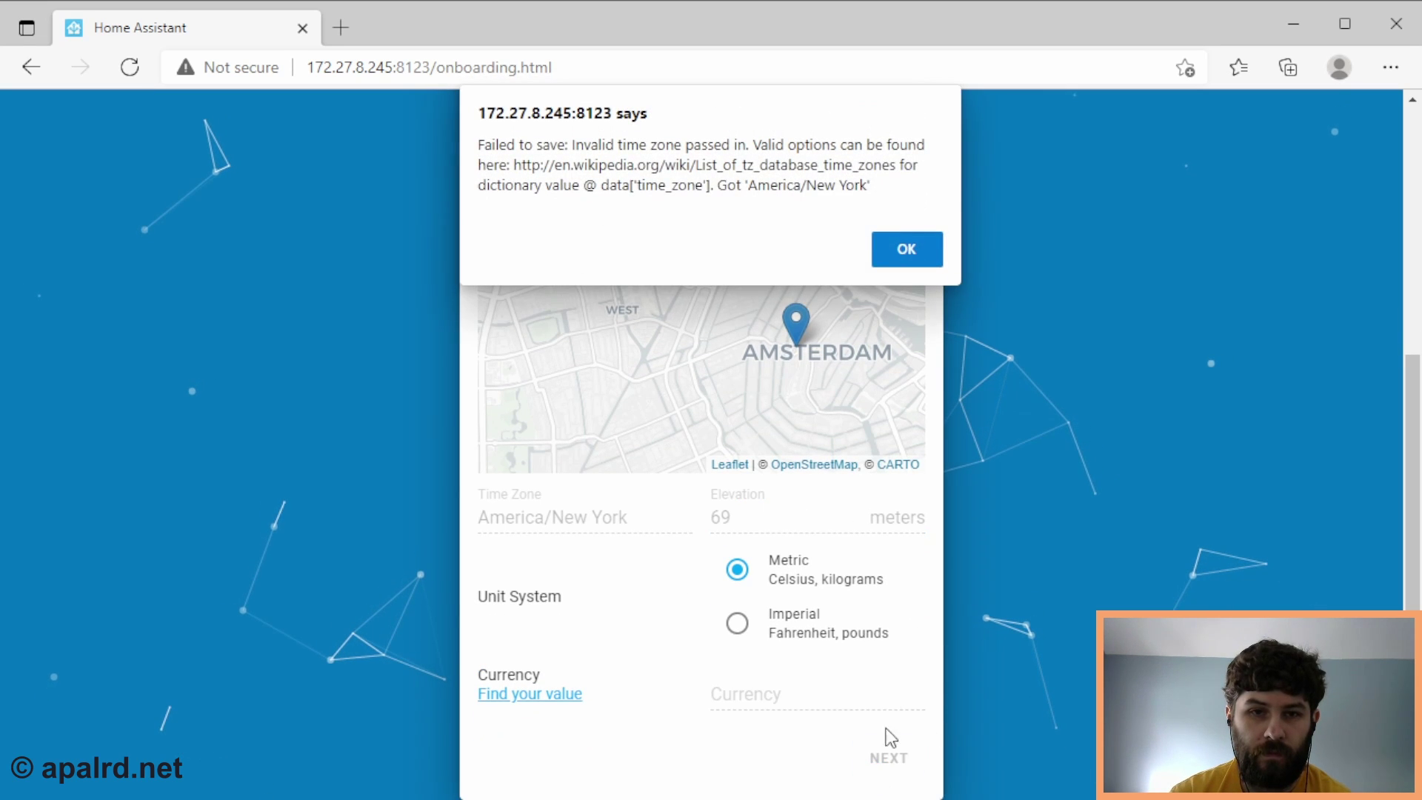
- Correct the rejected time zone to America/Detroit and resubmit the location settings
{"action": "left_click", "coordinate": [906, 250]}
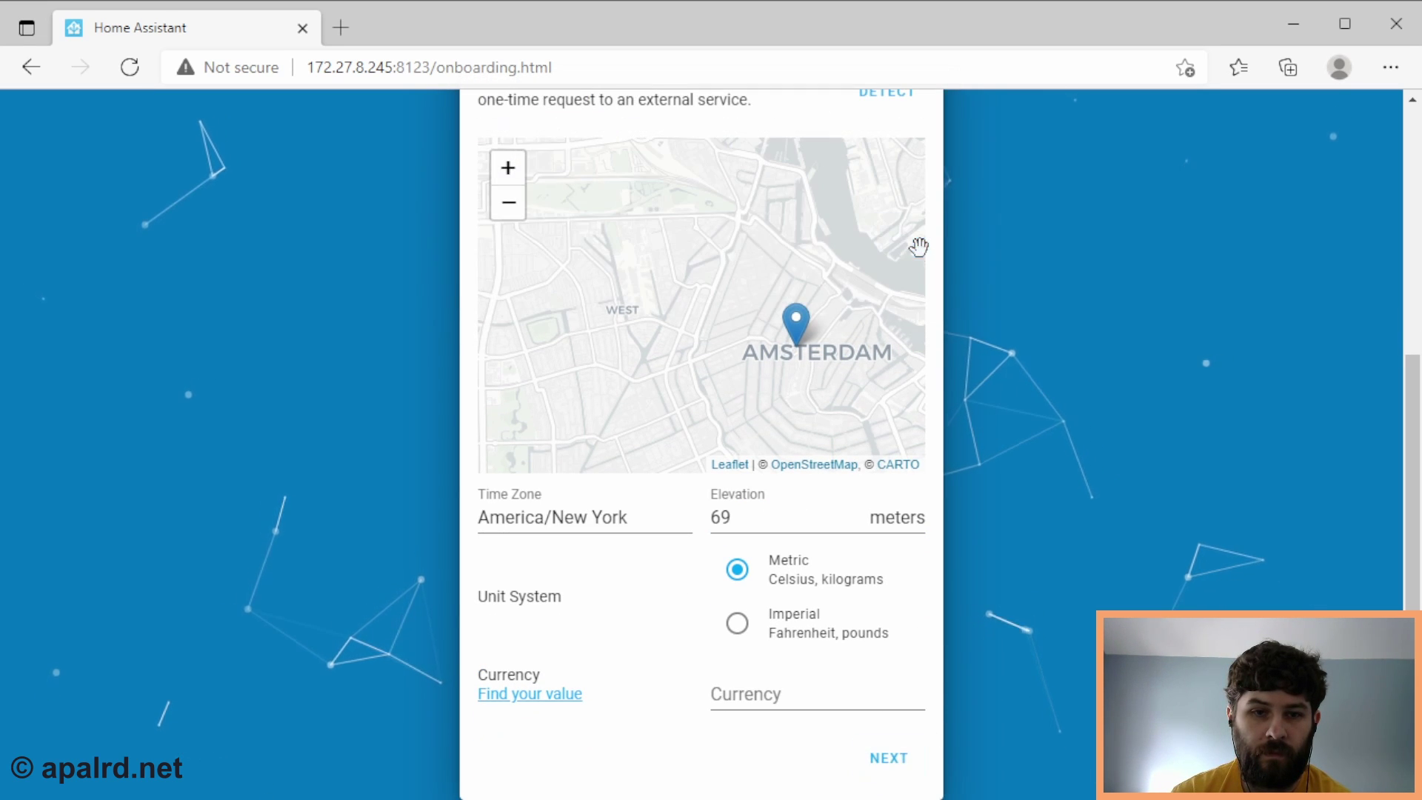
{"action": "left_click", "coordinate": [629, 533]}
{"action": "key", "text": "ctrl+a"}
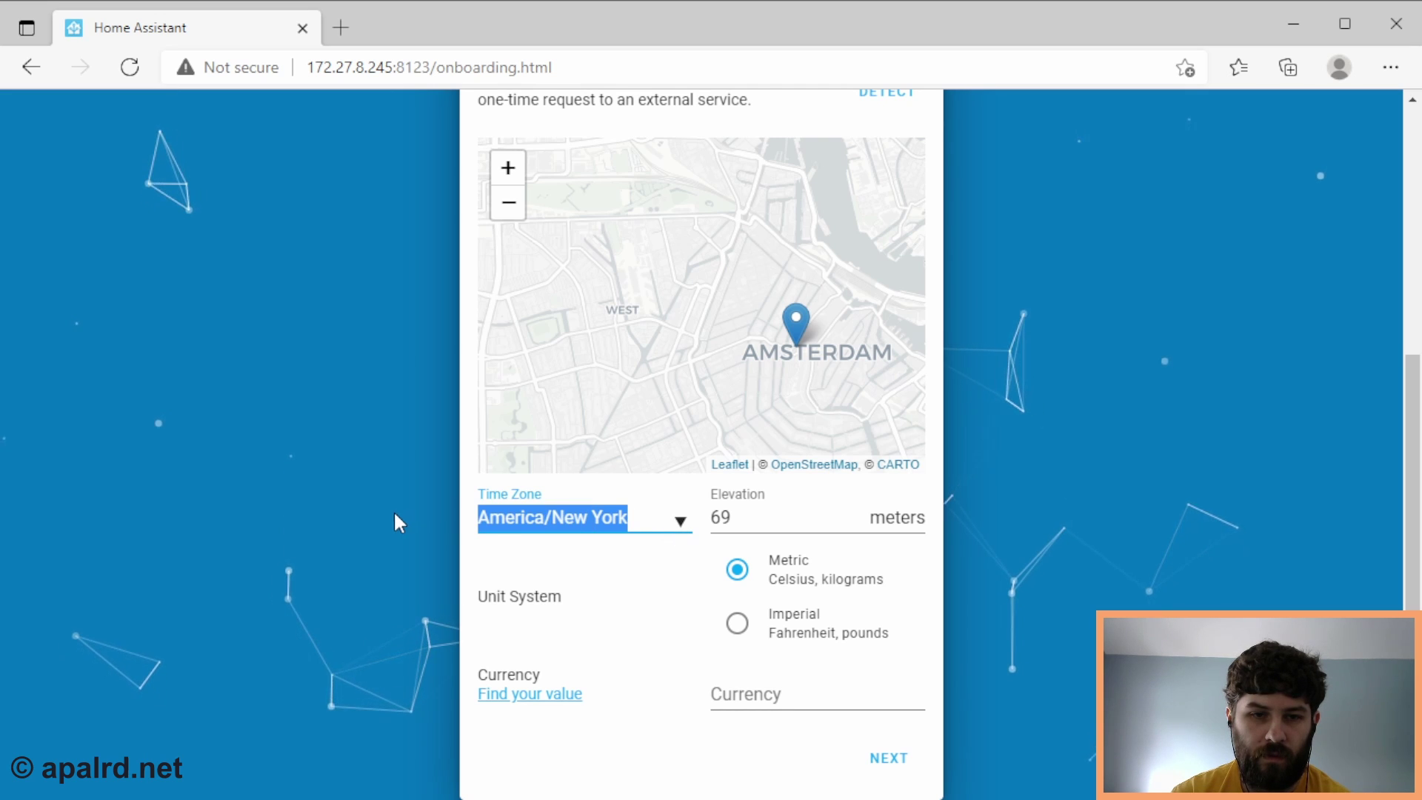
{"action": "type", "text": "America/Detroit"}
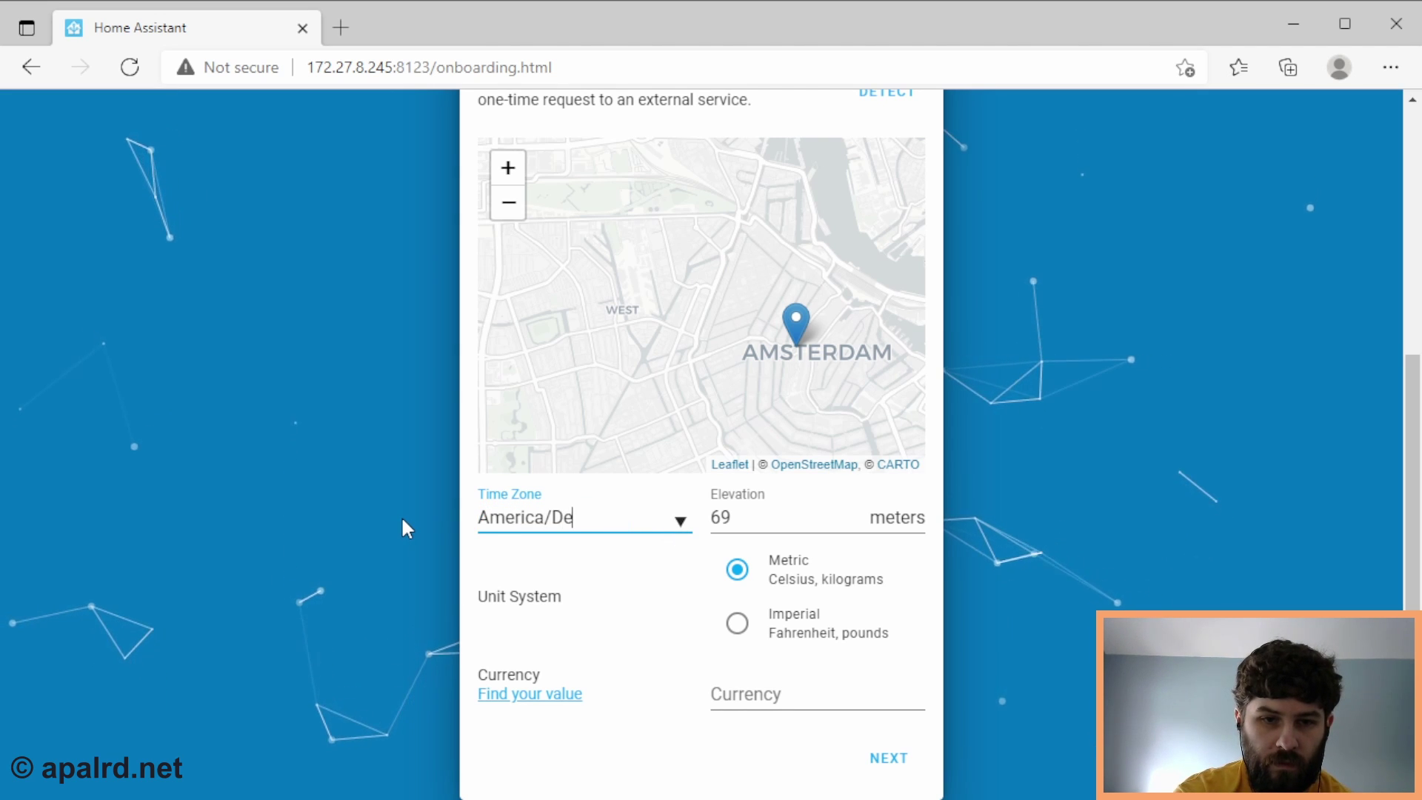
{"action": "left_click", "coordinate": [881, 763]}
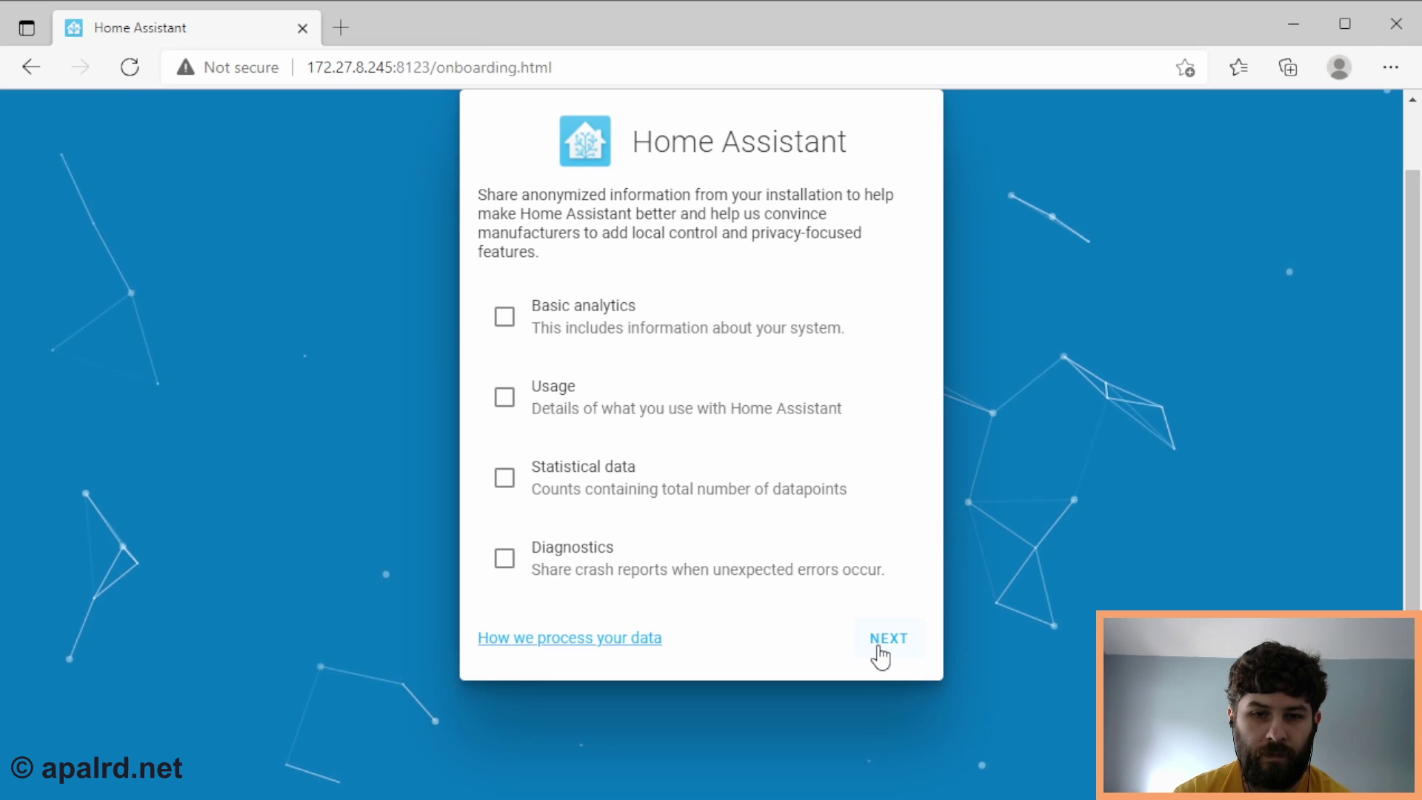
- Skip all analytics sharing and finish onboarding on the integrations page
{"action": "left_click", "coordinate": [882, 640]}
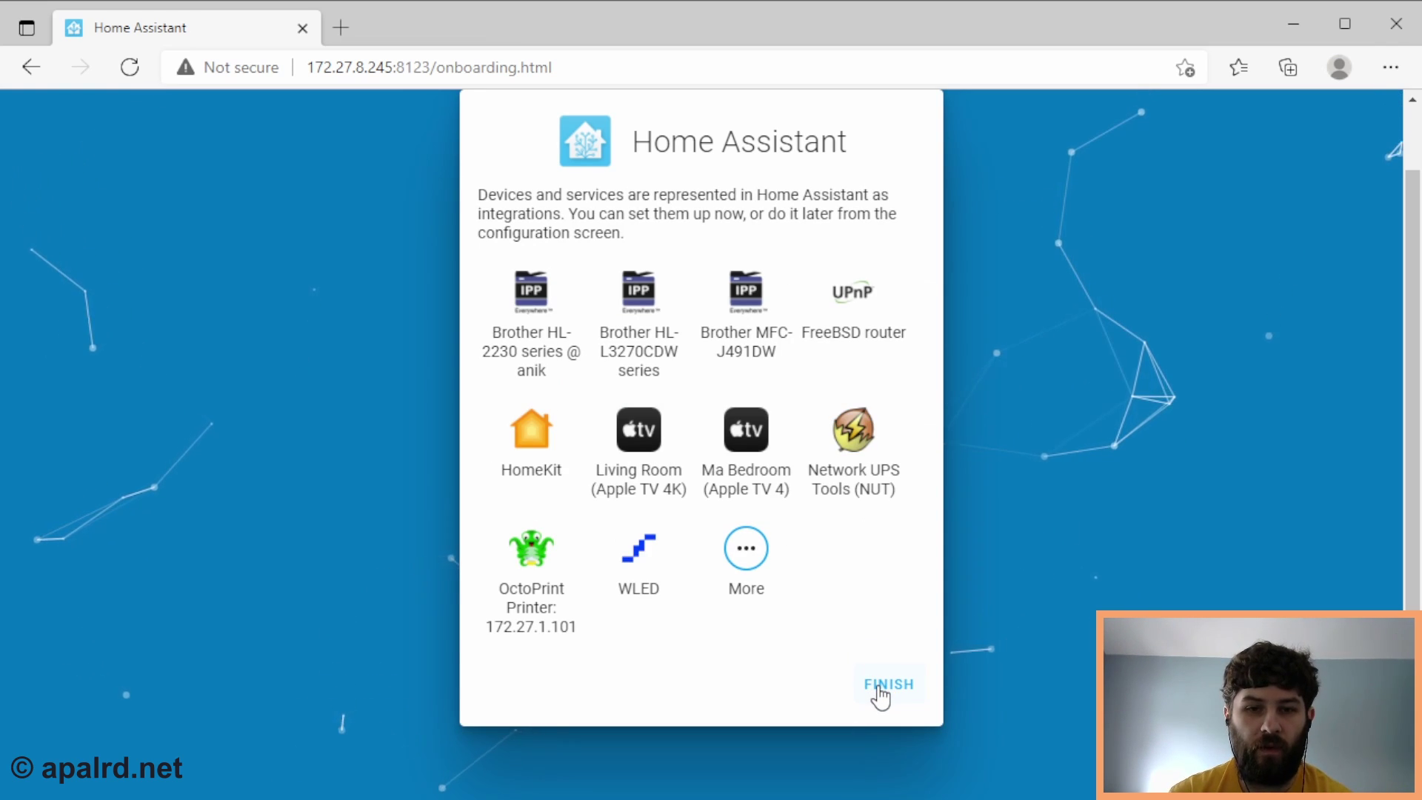
{"action": "left_click", "coordinate": [880, 686]}
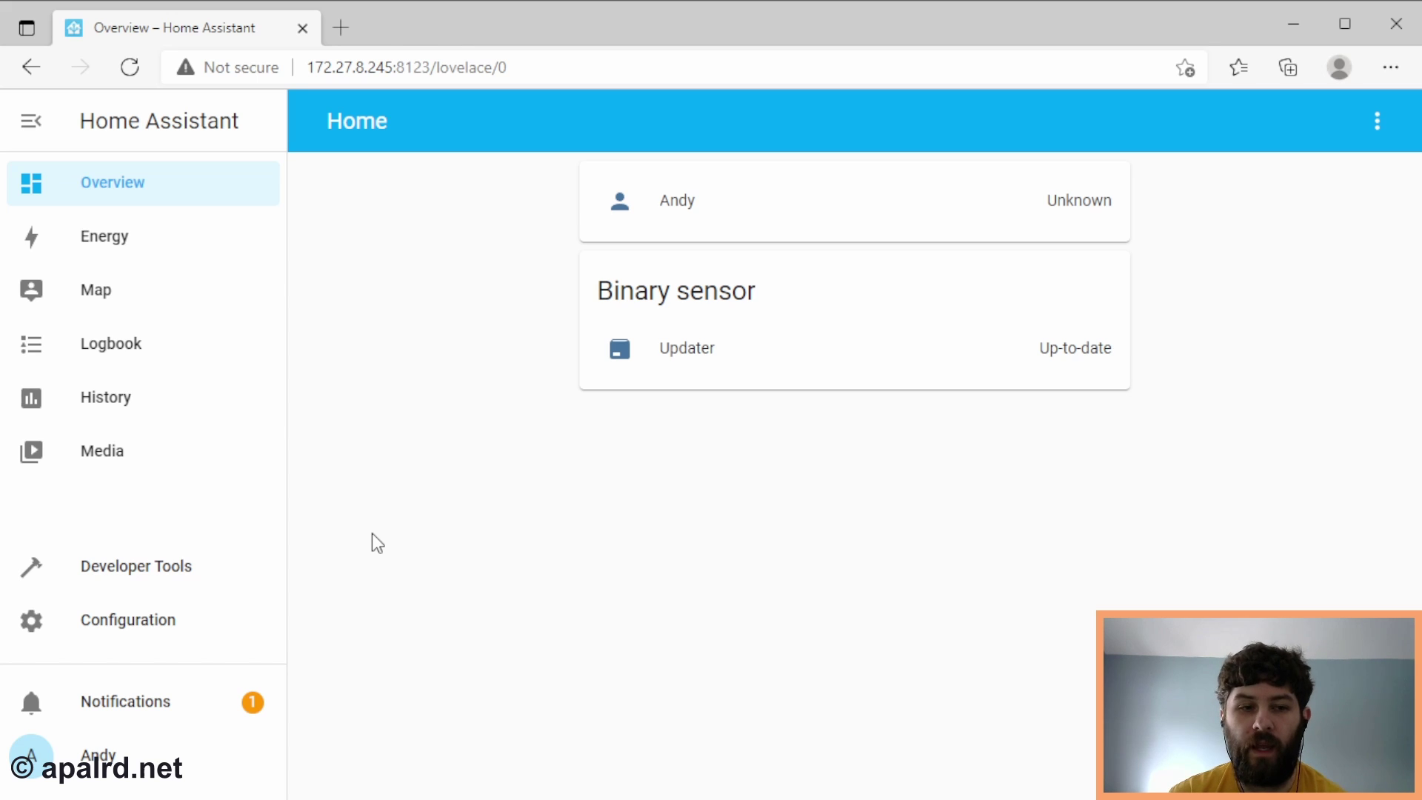
- Go via Configuration and Supervisor to the Add-on Store, browsing Mosquitto broker and AdGuard Home listings
{"action": "left_click", "coordinate": [198, 643]}
{"action": "left_click", "coordinate": [682, 545]}
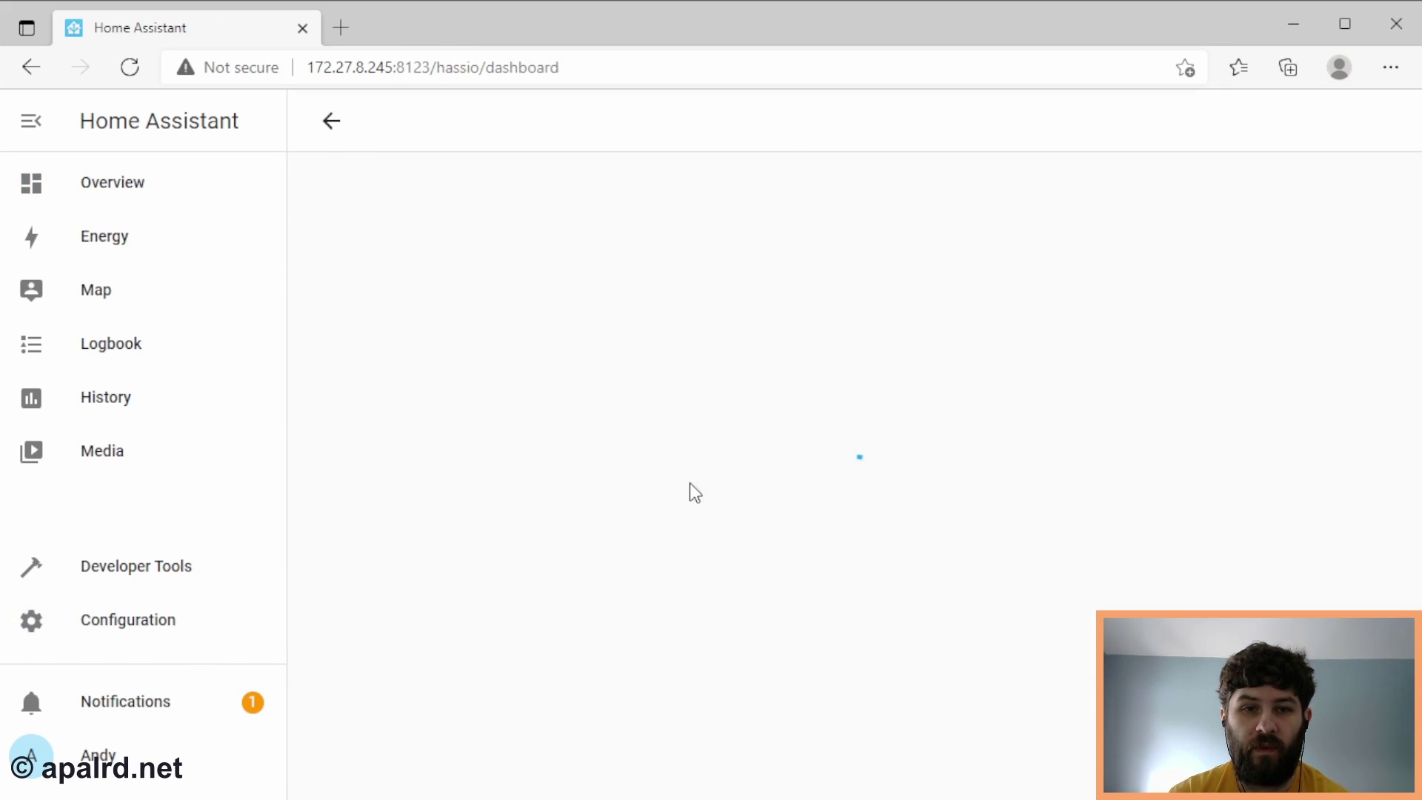
{"action": "left_click", "coordinate": [710, 186]}
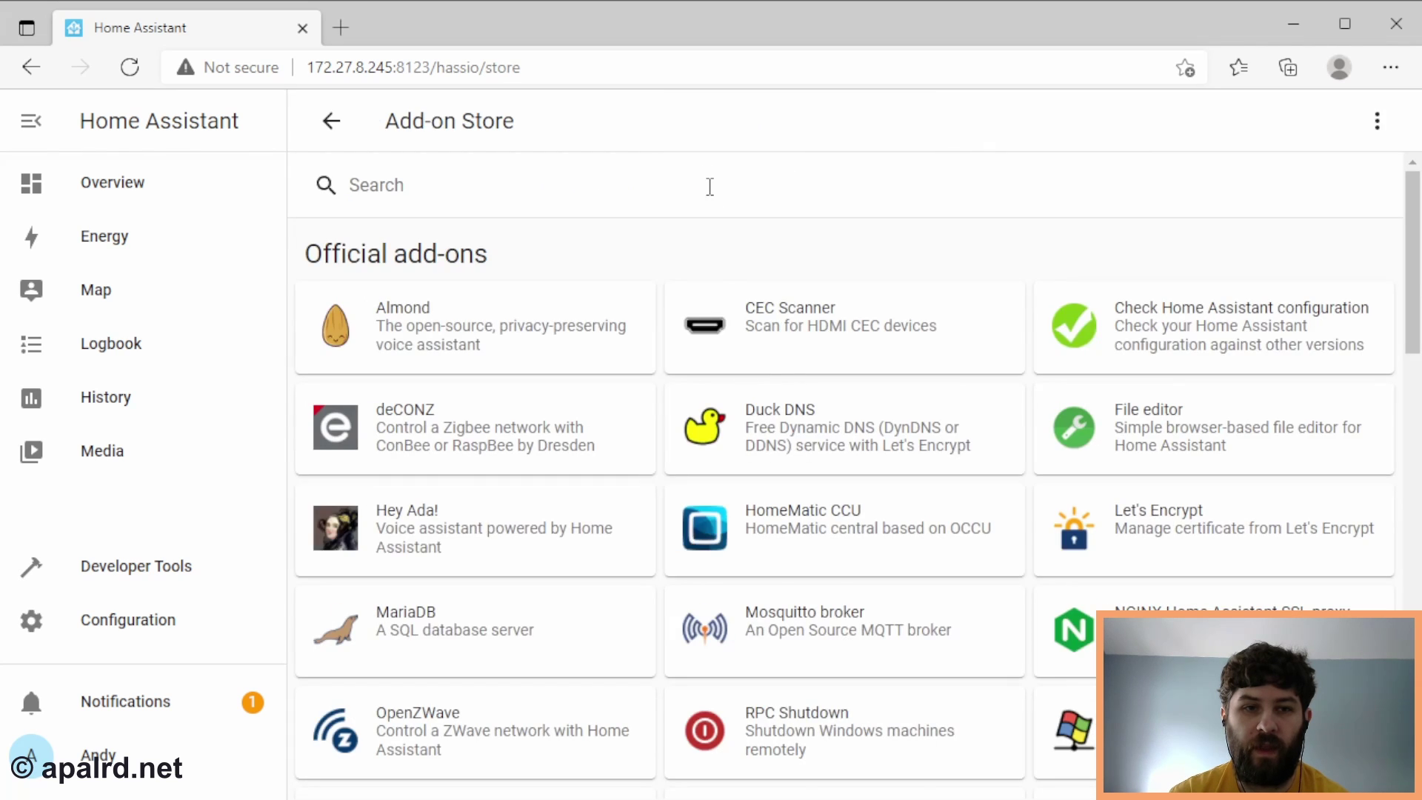
{"action": "scroll", "coordinate": [853, 622], "scroll_direction": "down", "scroll_amount": 5}
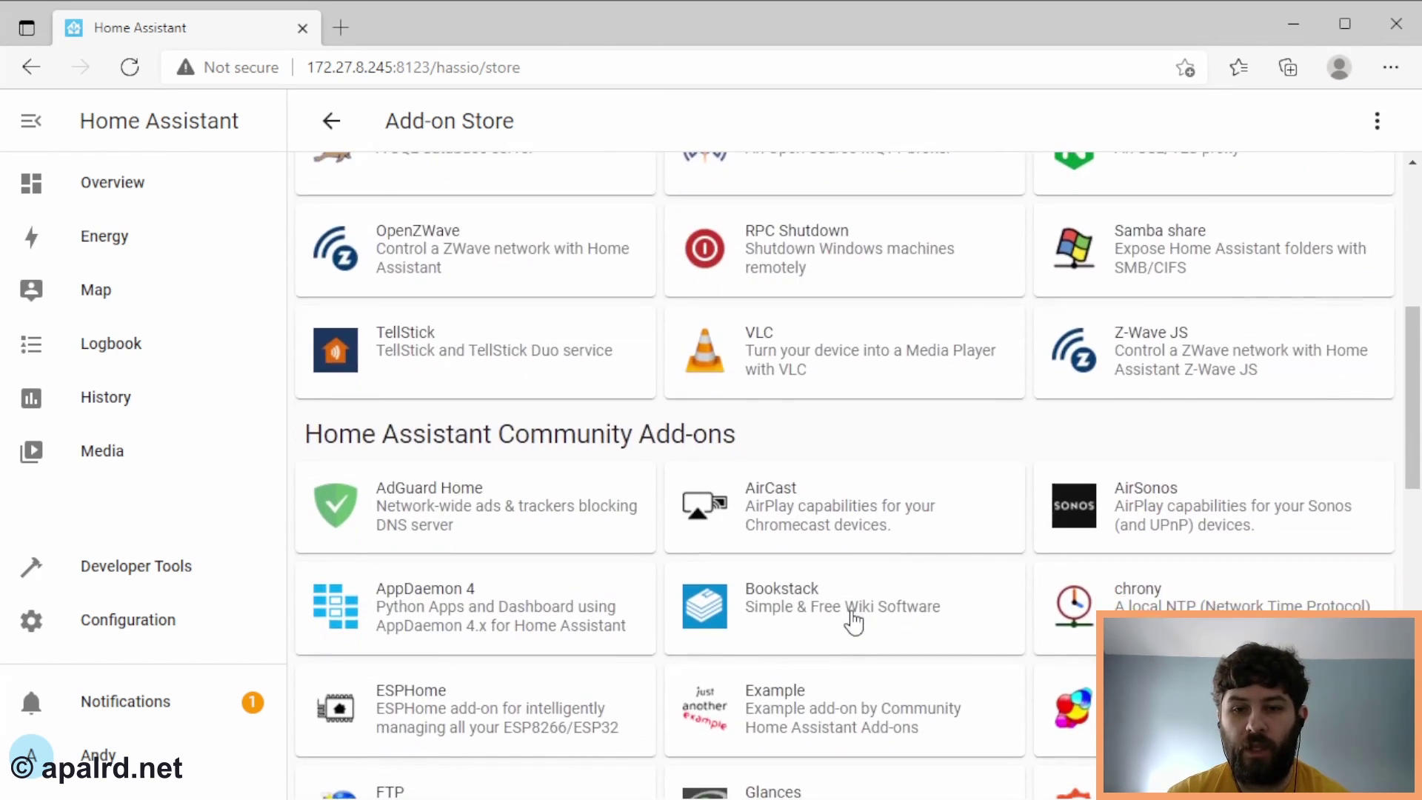
{"action": "scroll", "coordinate": [853, 622], "scroll_direction": "down", "scroll_amount": 3}
{"action": "scroll", "coordinate": [854, 622], "scroll_direction": "up", "scroll_amount": 8}
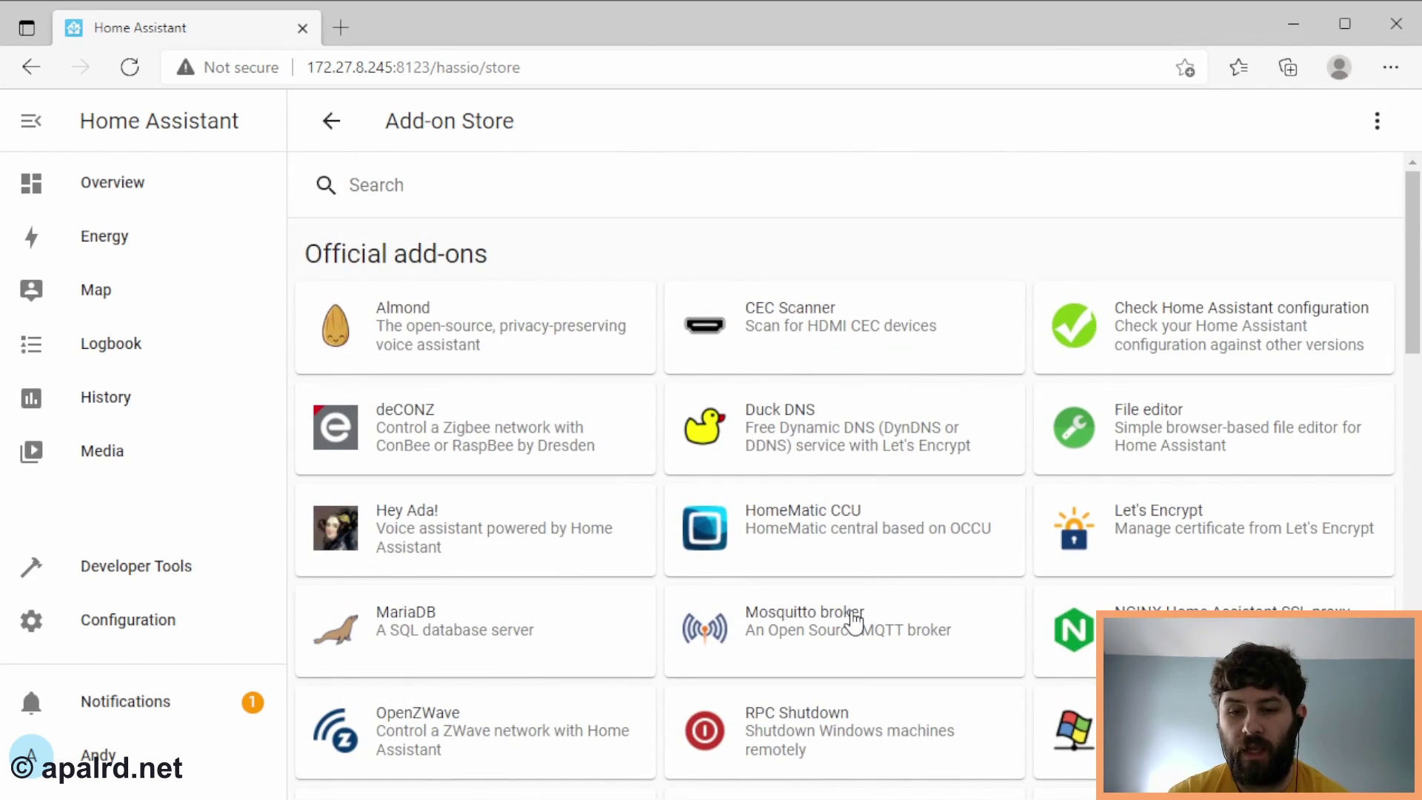